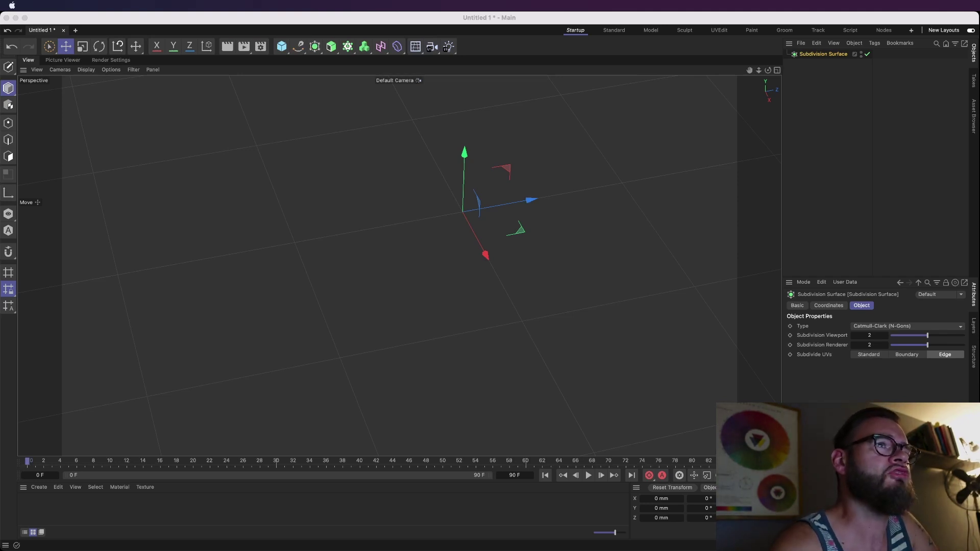
# - Delete the Subdivision Surface object and close the two floating generator palettes
pyautogui.click(885, 23)
pyautogui.click(827, 56)
pyautogui.press('Delete')
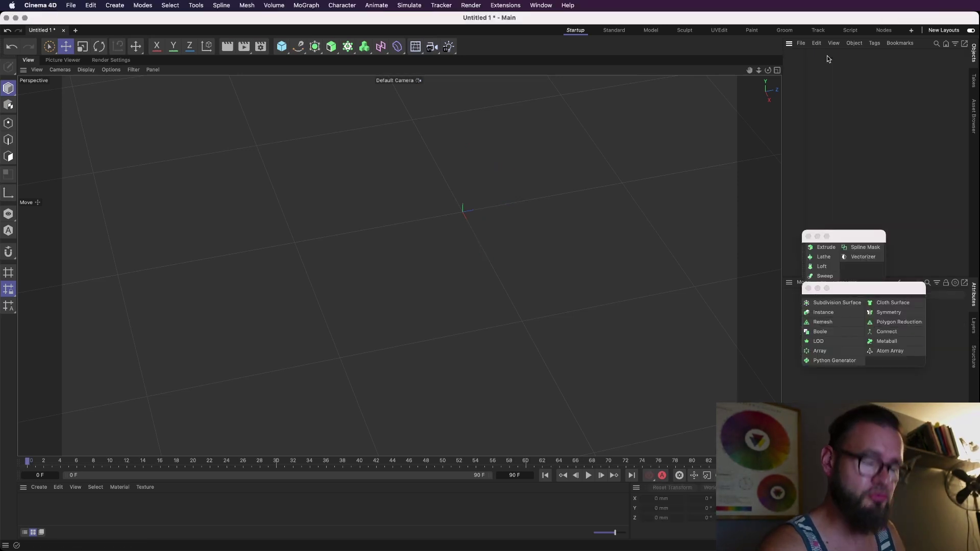
pyautogui.click(808, 237)
pyautogui.click(809, 288)
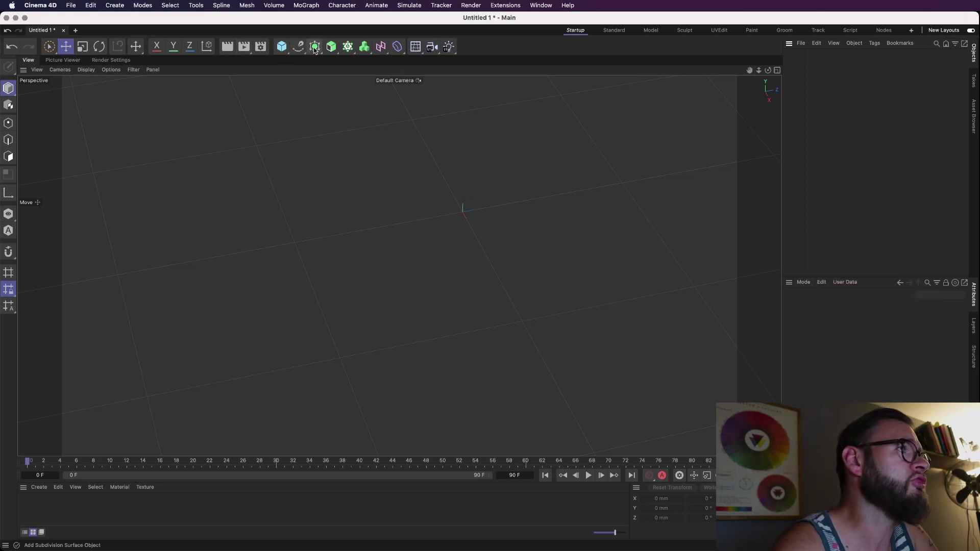
# - Detach the Subdivision Surface and Extrude generator groups as floating palettes and place them side by side
pyautogui.moveTo(314, 47); pyautogui.dragTo(835, 345)
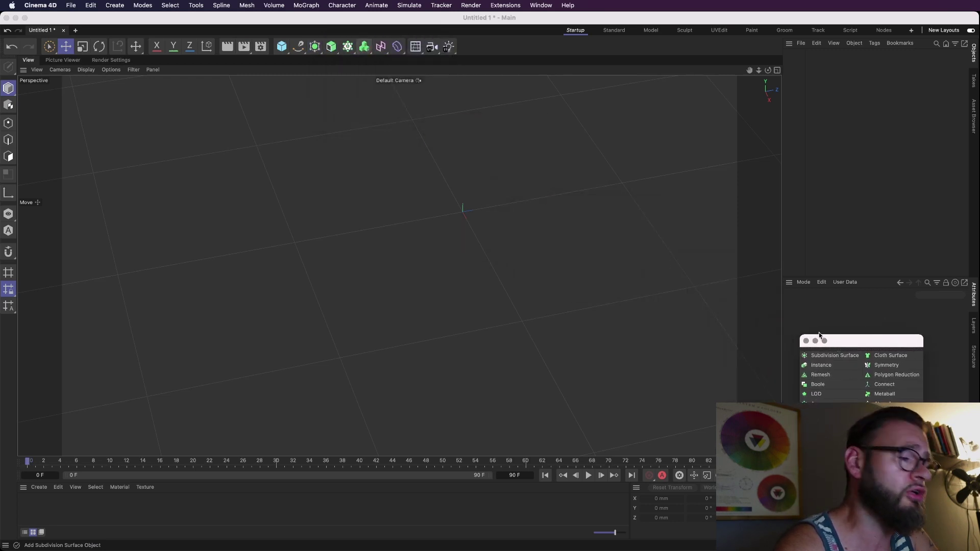
pyautogui.click(331, 47)
pyautogui.click(375, 52)
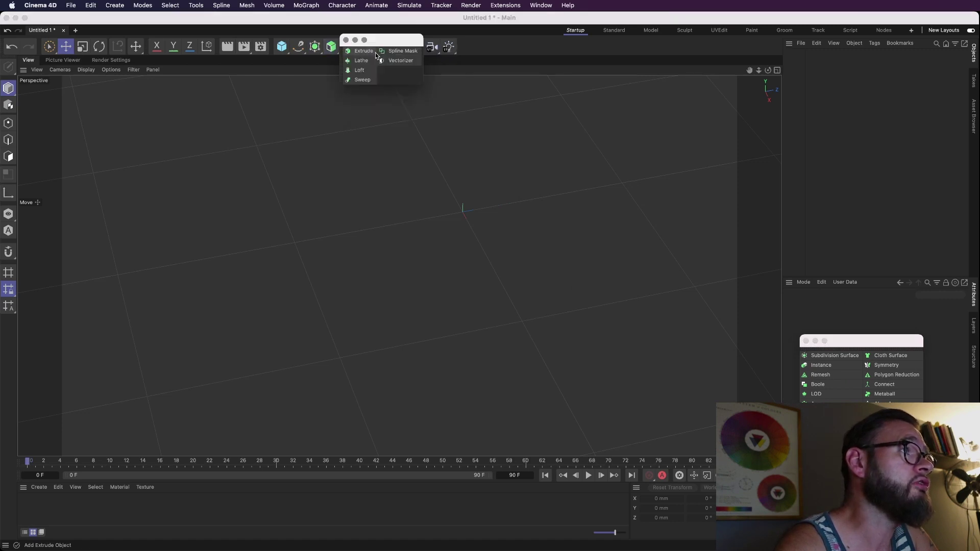
pyautogui.moveTo(376, 45); pyautogui.dragTo(833, 294)
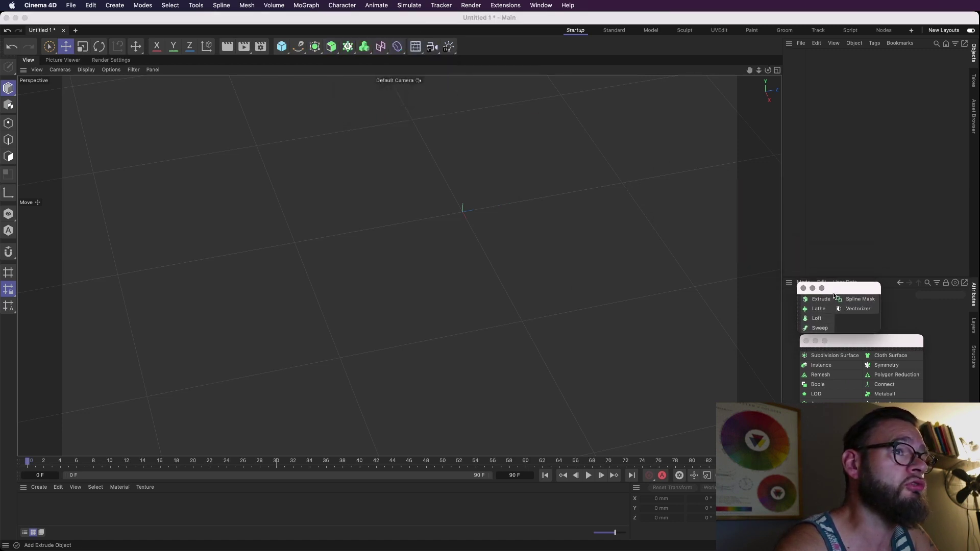
pyautogui.moveTo(862, 341); pyautogui.dragTo(736, 289)
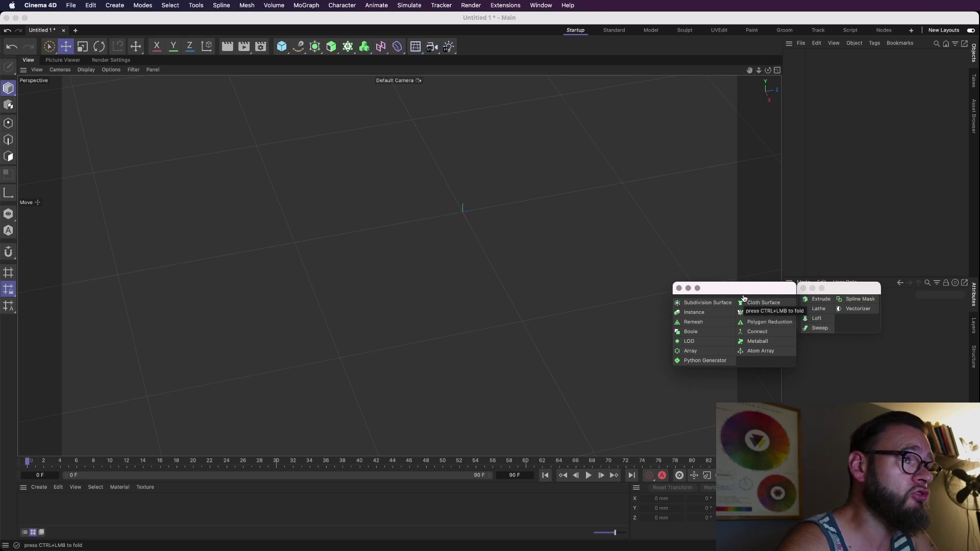
# - Add a Subdivision Surface generator and a Cylinder primitive to the scene, framing the cylinder in the view
pyautogui.click(708, 303)
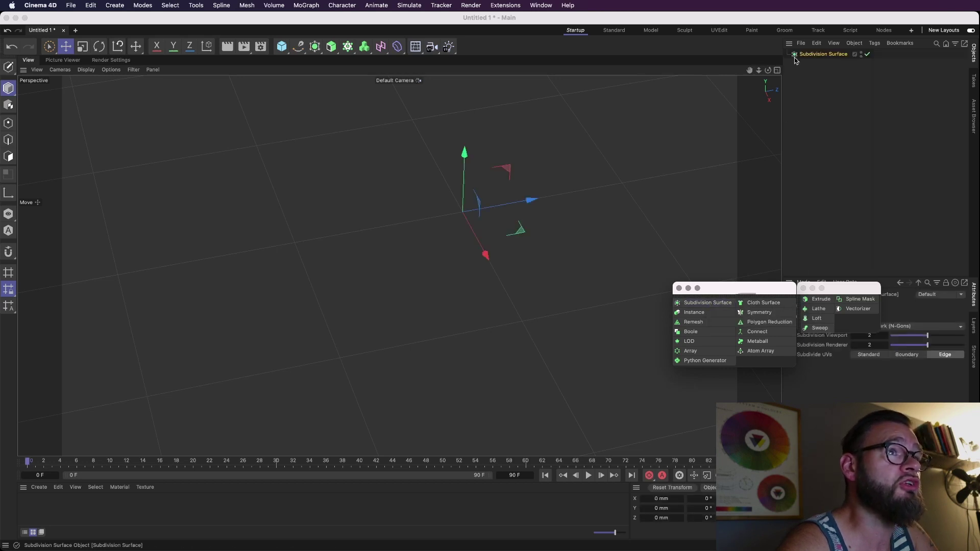
pyautogui.moveTo(758, 70); pyautogui.dragTo(659, 187)
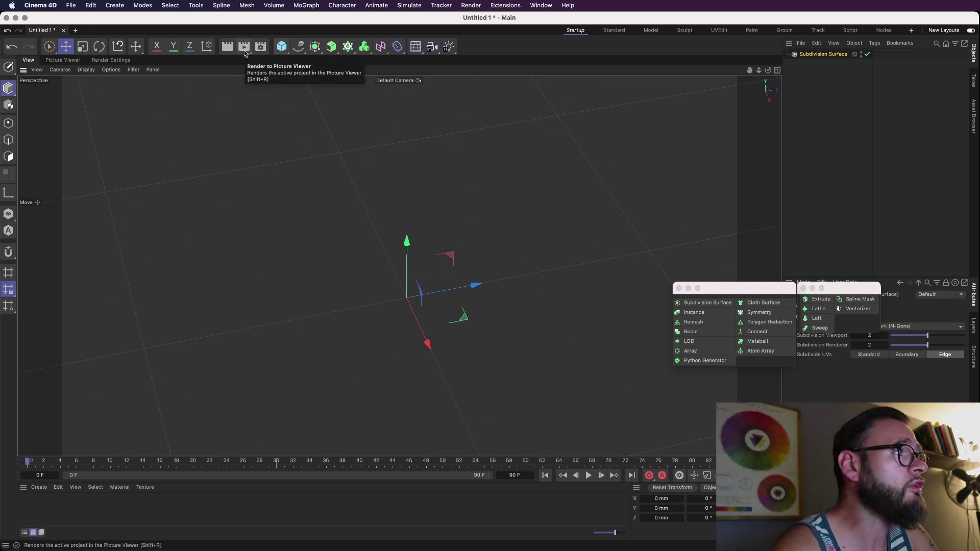
pyautogui.click(282, 46)
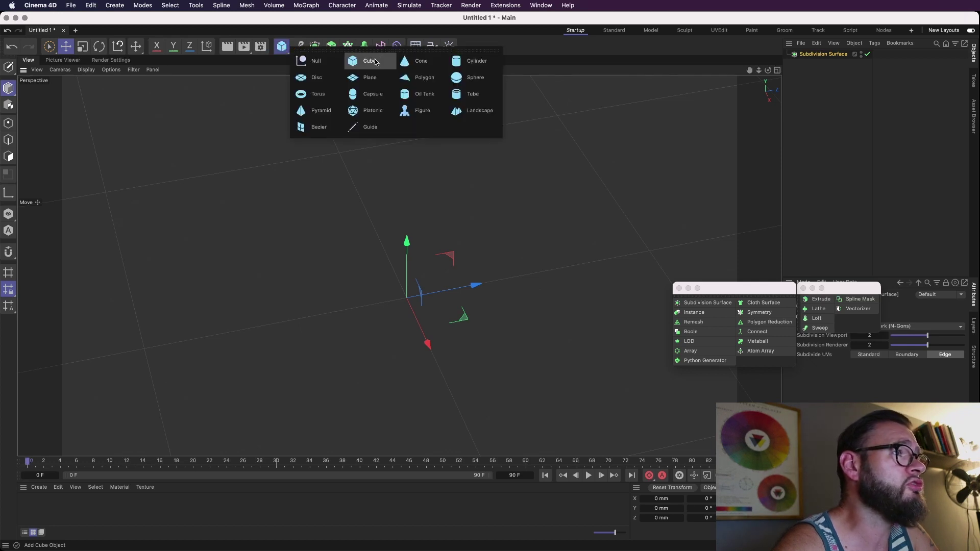
pyautogui.click(483, 65)
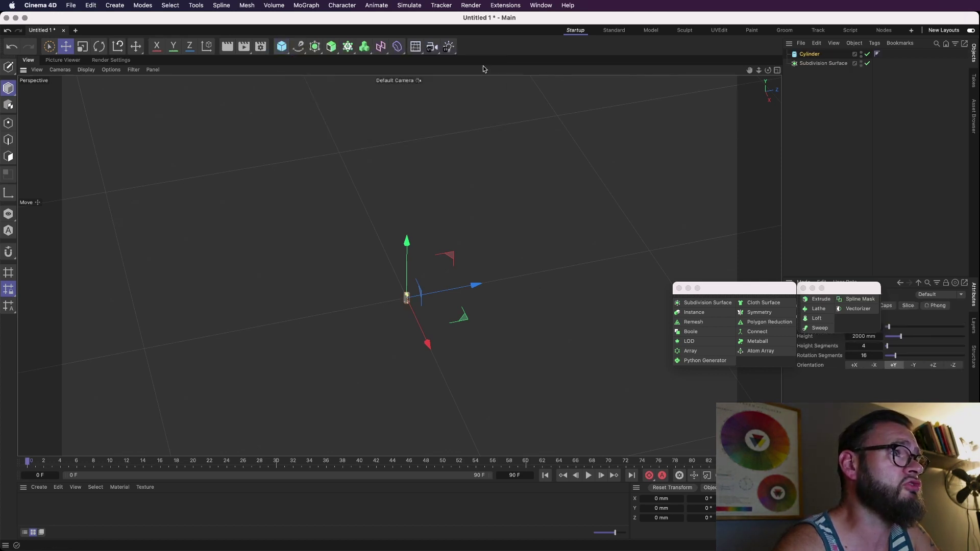
pyautogui.press('h')
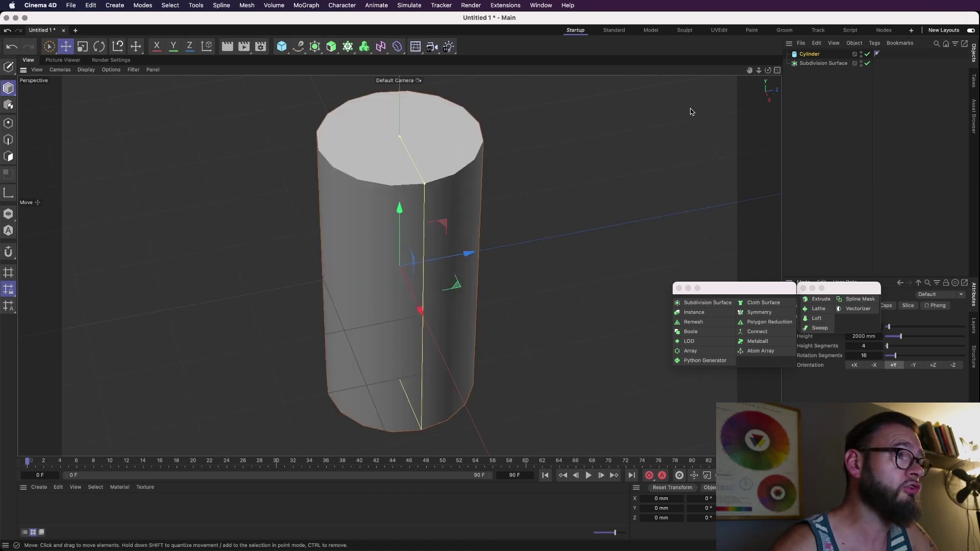
pyautogui.moveTo(760, 72); pyautogui.dragTo(791, 72)
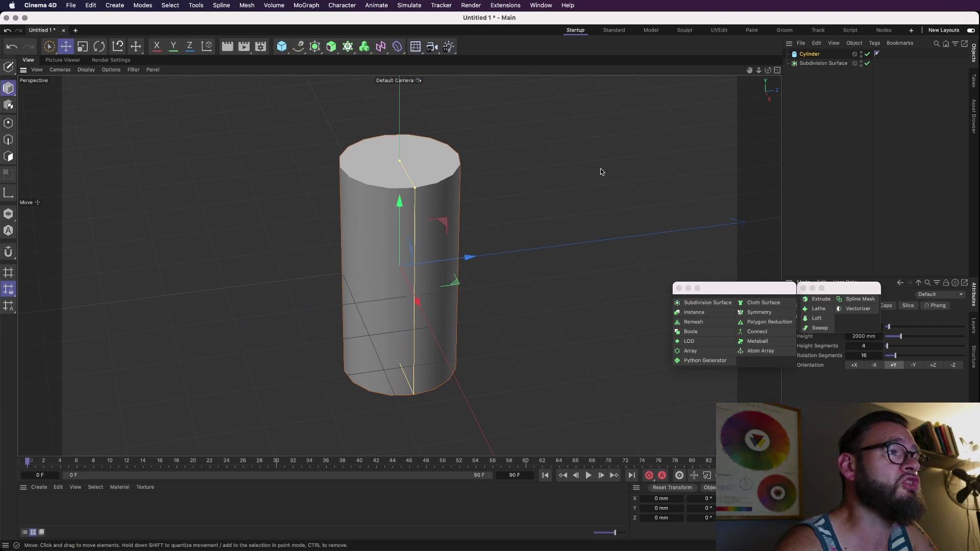
# - Preview the cylinder as wireframe, and set the viewport display to shading with visible segment lines
pyautogui.press('n')
pyautogui.press('g')
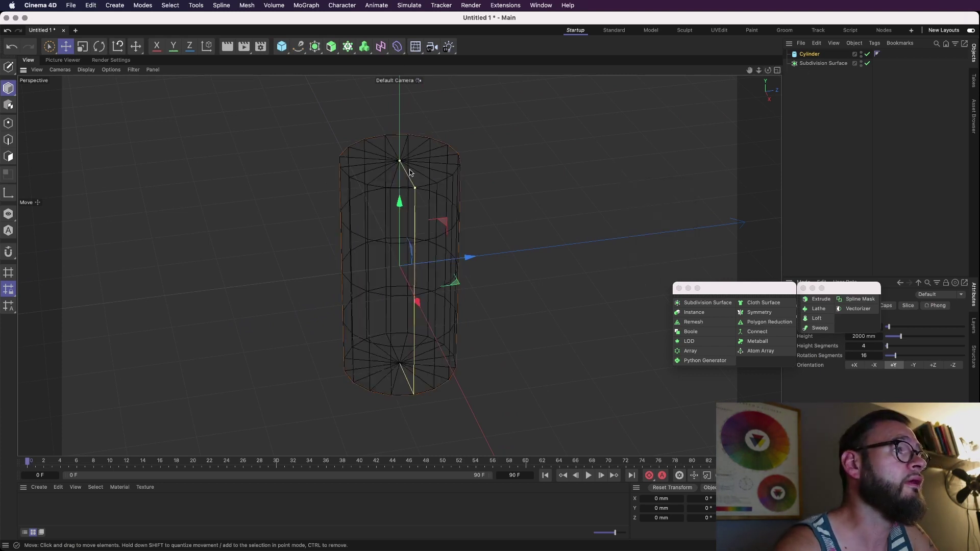
pyautogui.press('n')
pyautogui.press('b')
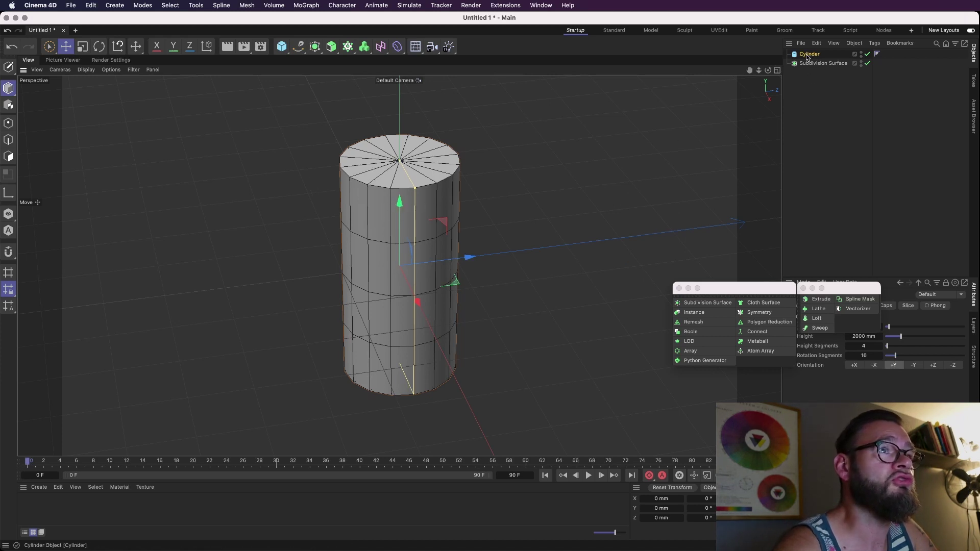
# - Move both floating palettes off the object properties and set the cylinder's height segments to 1
pyautogui.moveTo(845, 289); pyautogui.dragTo(441, 485)
pyautogui.moveTo(751, 288); pyautogui.dragTo(335, 446)
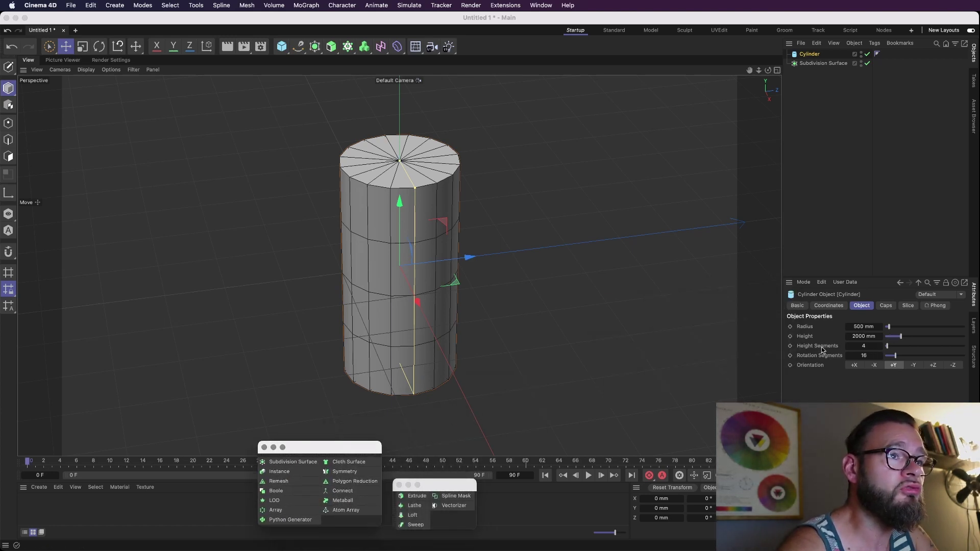
pyautogui.moveTo(889, 349); pyautogui.dragTo(885, 349)
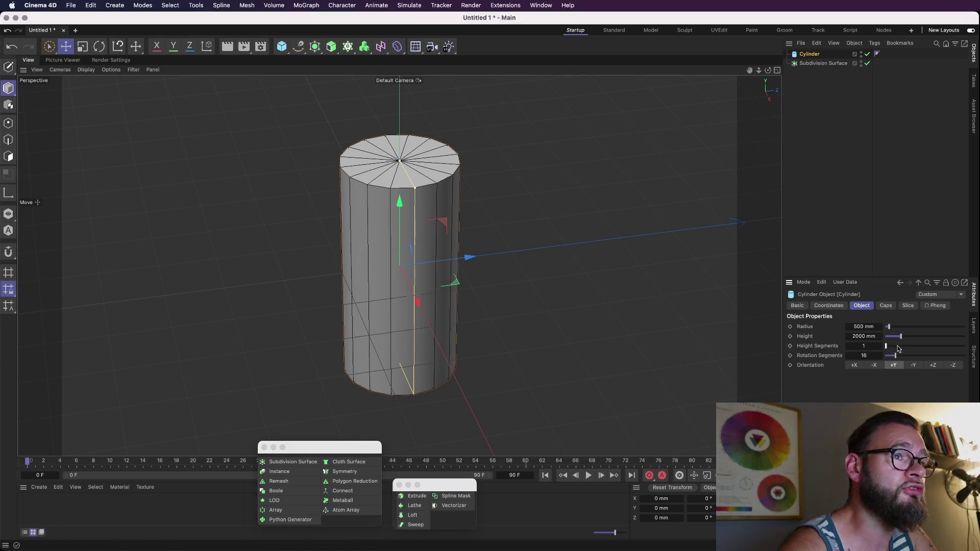
pyautogui.moveTo(888, 348); pyautogui.dragTo(778, 340)
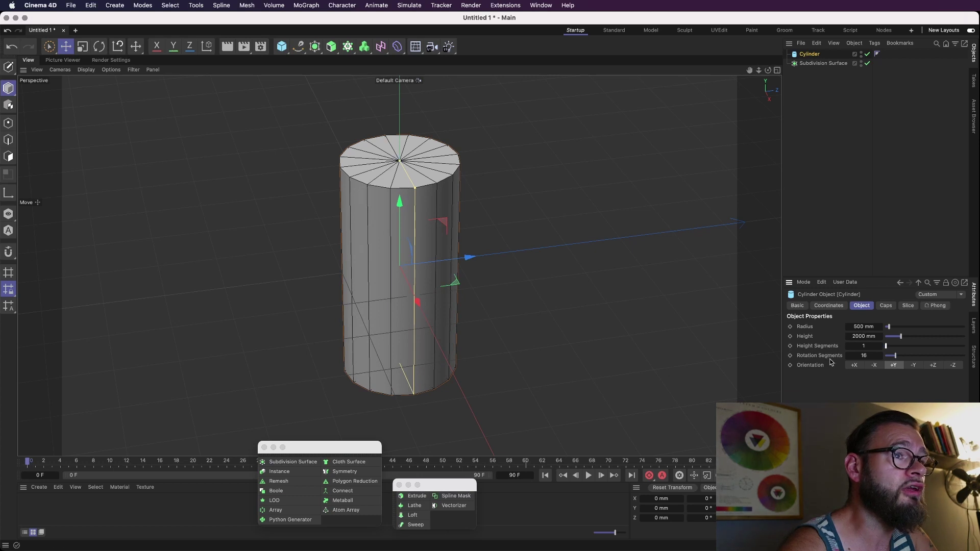
# - Set the cylinder's rotation segments to 8
pyautogui.click(849, 357)
pyautogui.click(849, 356)
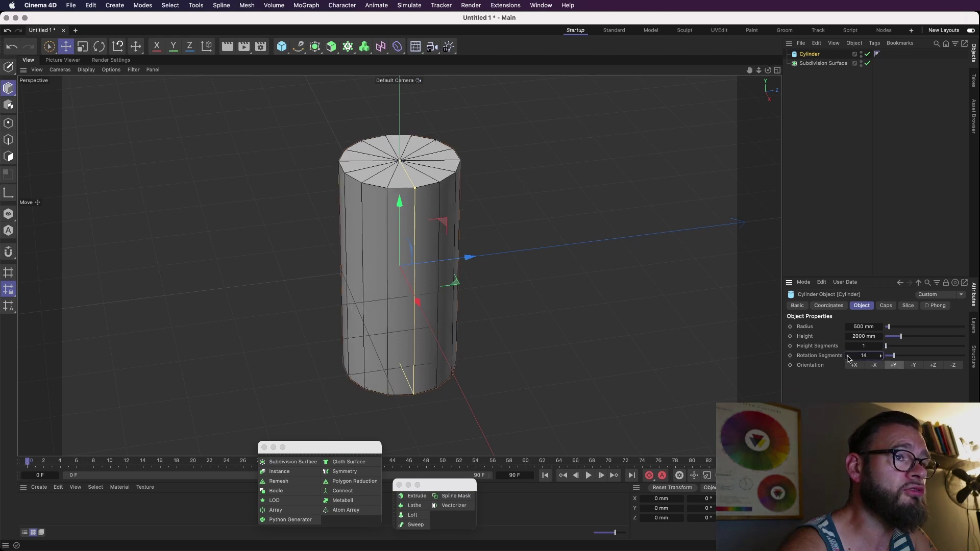
pyautogui.click(849, 357)
pyautogui.click(849, 357)
pyautogui.click(848, 356)
pyautogui.click(849, 357)
pyautogui.click(848, 357)
pyautogui.click(848, 357)
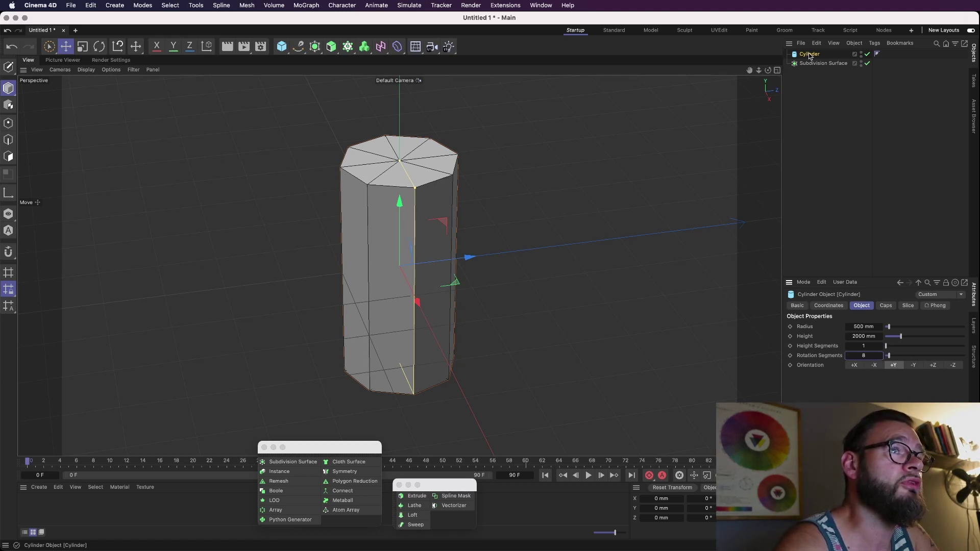
# - Make the Cylinder a child of the Subdivision Surface and convert it to an editable polygon object
pyautogui.moveTo(811, 55); pyautogui.dragTo(767, 66)
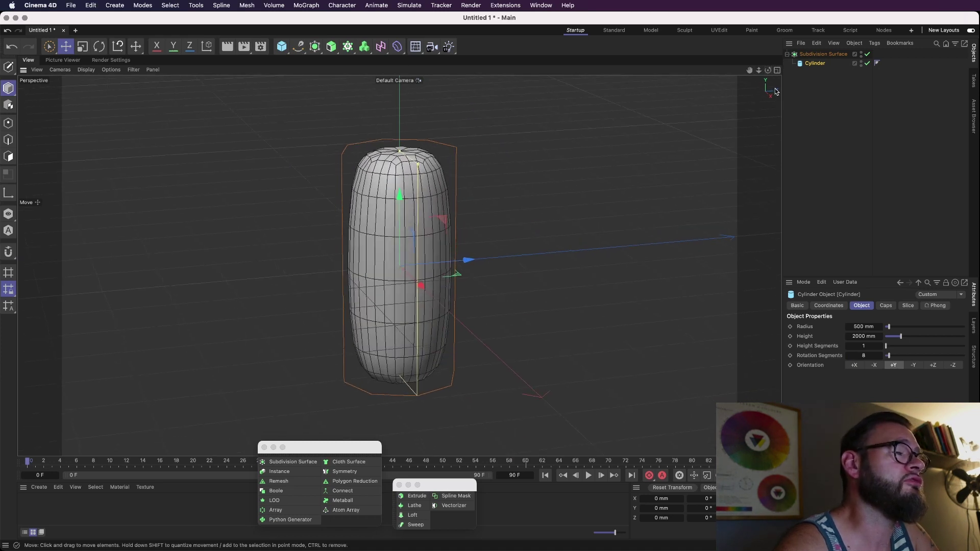
pyautogui.rightClick(816, 67)
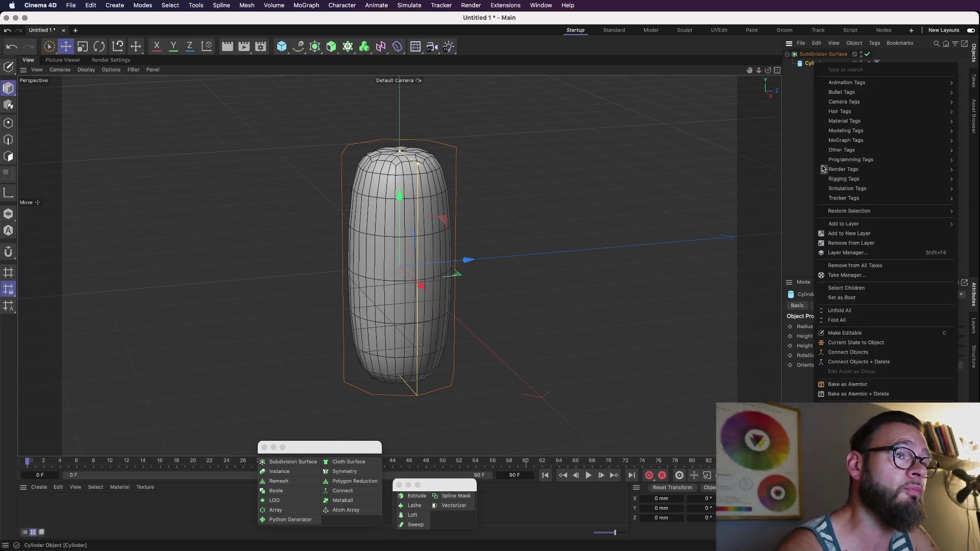
pyautogui.click(845, 334)
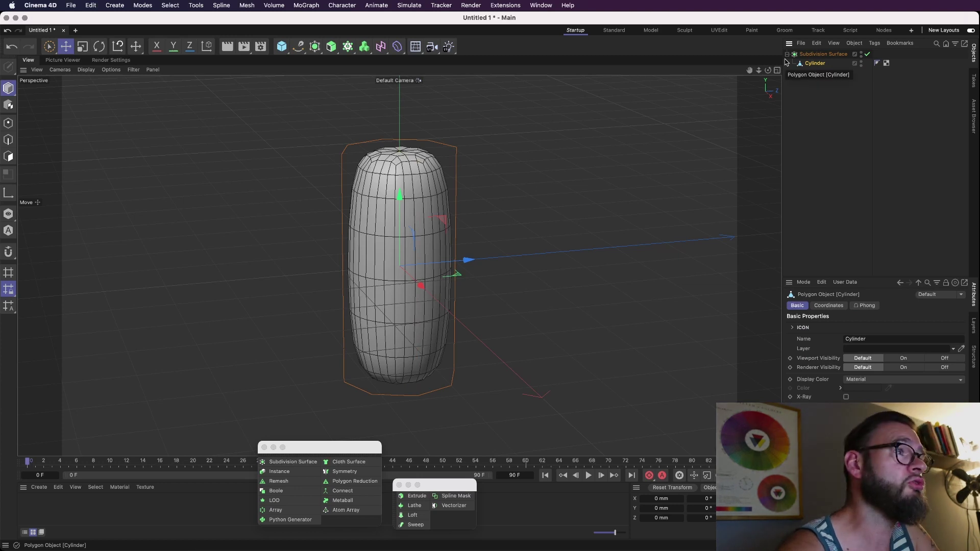
# - Toggle the Subdivision Surface on and off to compare the smoothed and raw cylinder, leaving it disabled
pyautogui.press('q')
pyautogui.press('q')
pyautogui.press('q')
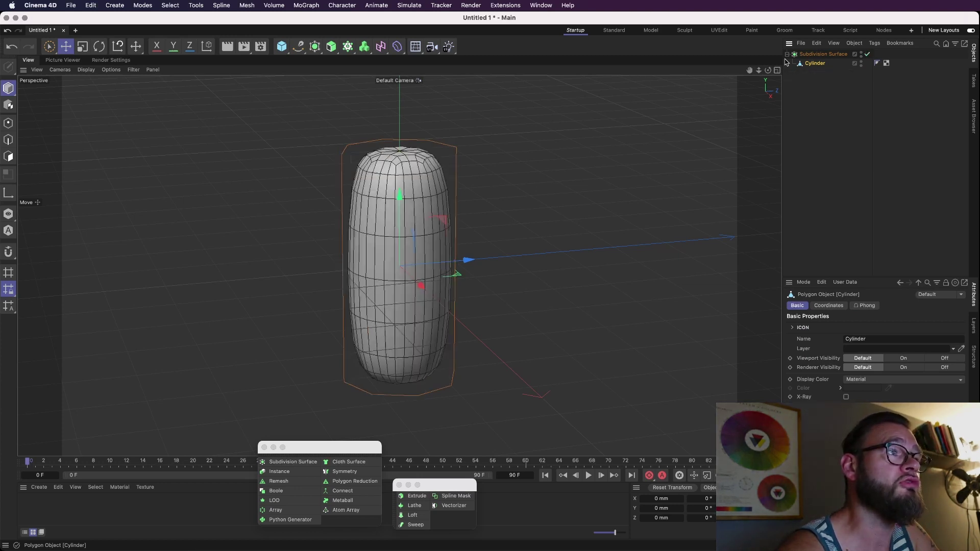
pyautogui.press('q')
pyautogui.press('q')
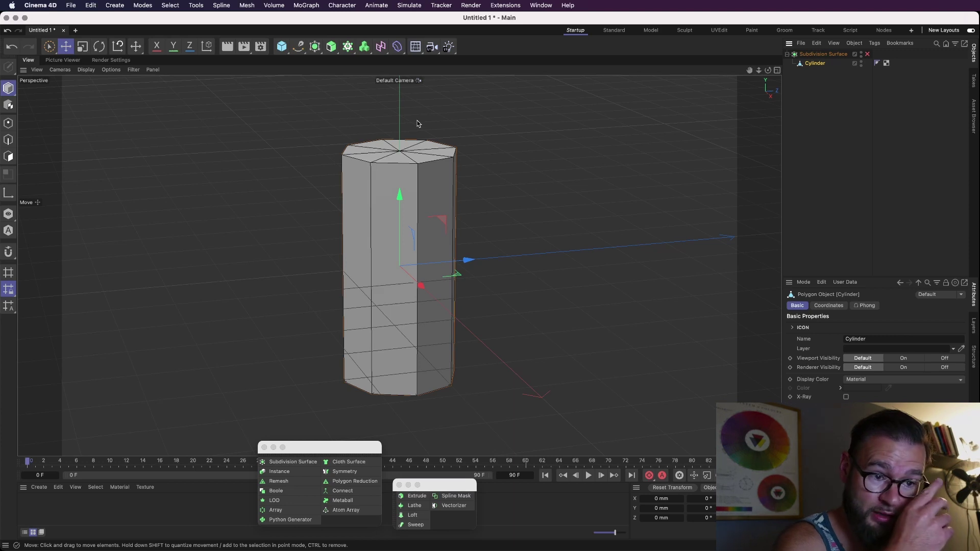
pyautogui.click(248, 6)
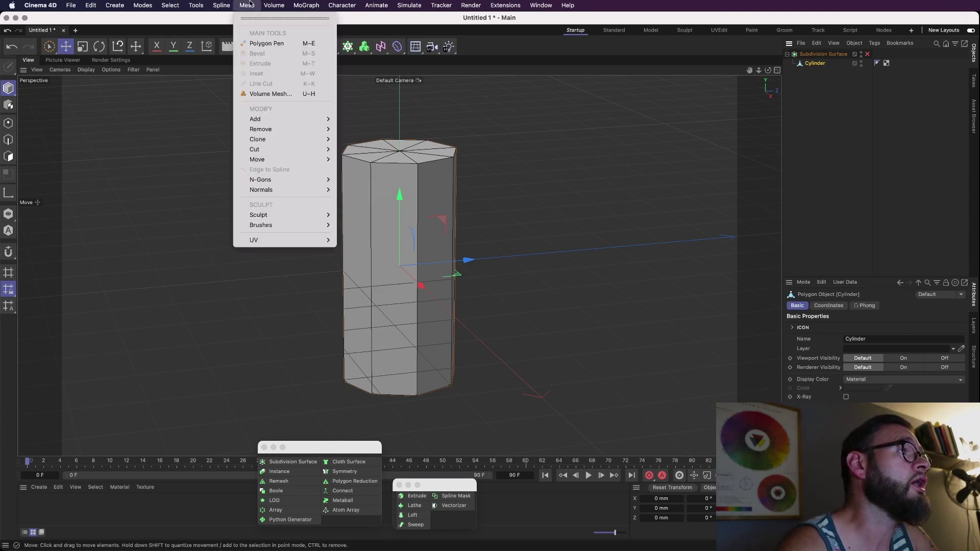
pyautogui.moveTo(276, 155)
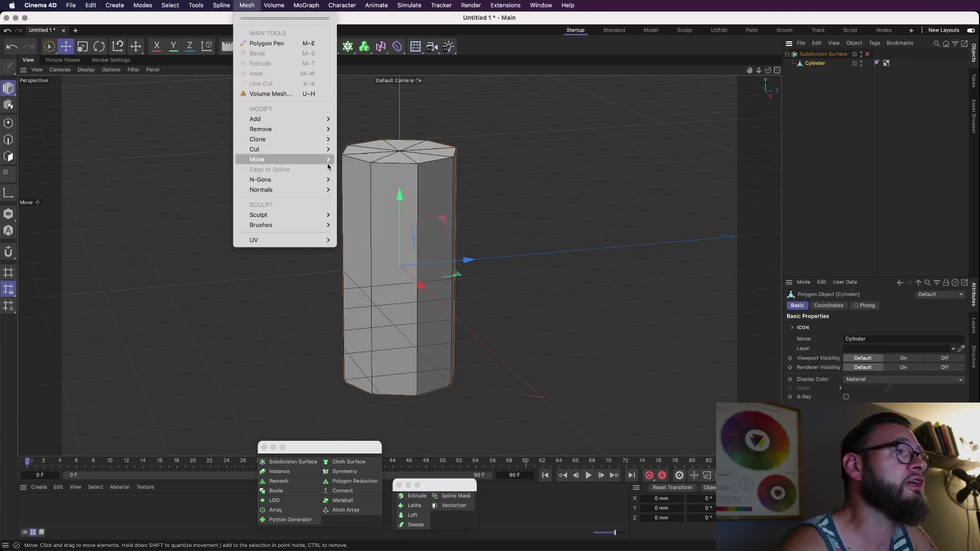
pyautogui.click(8, 88)
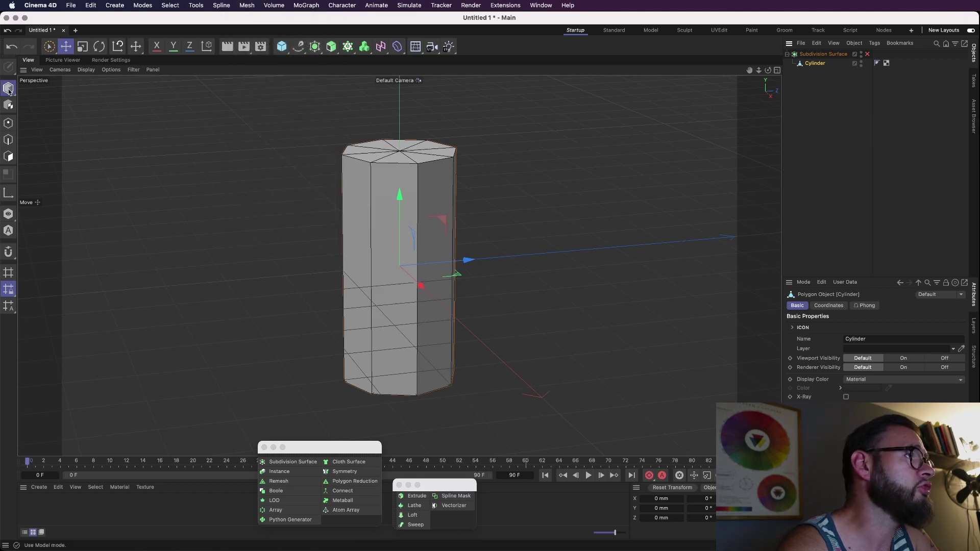
# - Activate Brush Selection and cycle the cylinder through the polygon, edge, point and texture modes, ending in edge mode
pyautogui.click(9, 143)
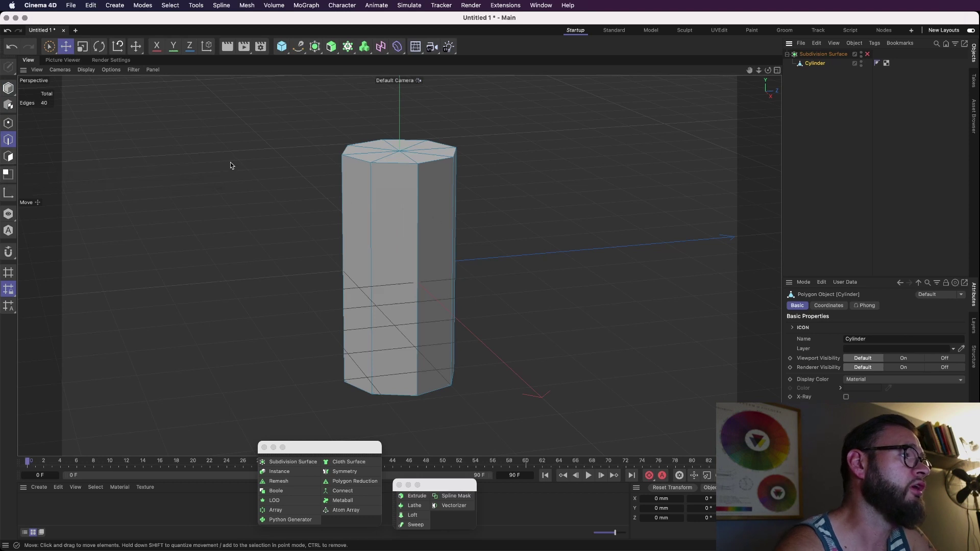
pyautogui.click(9, 159)
pyautogui.click(50, 46)
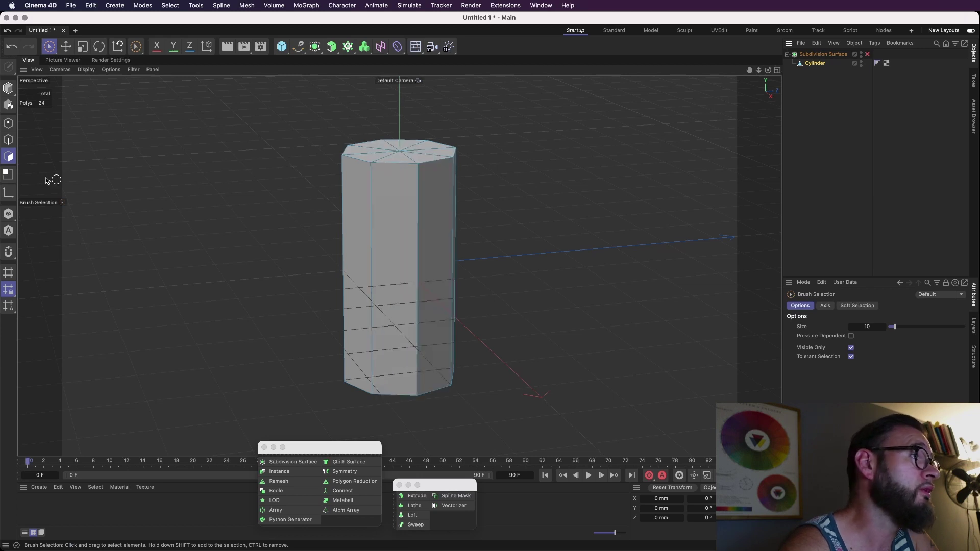
pyautogui.click(10, 141)
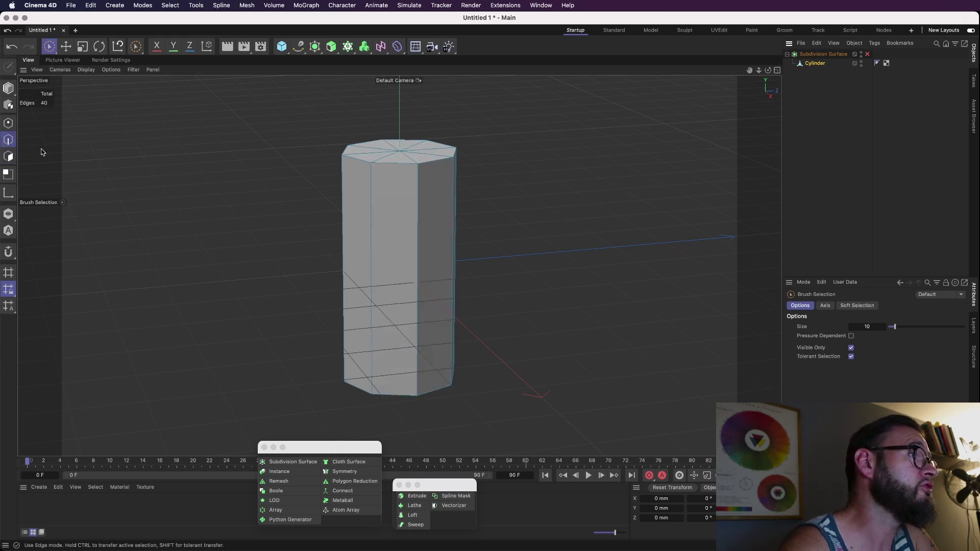
pyautogui.click(8, 123)
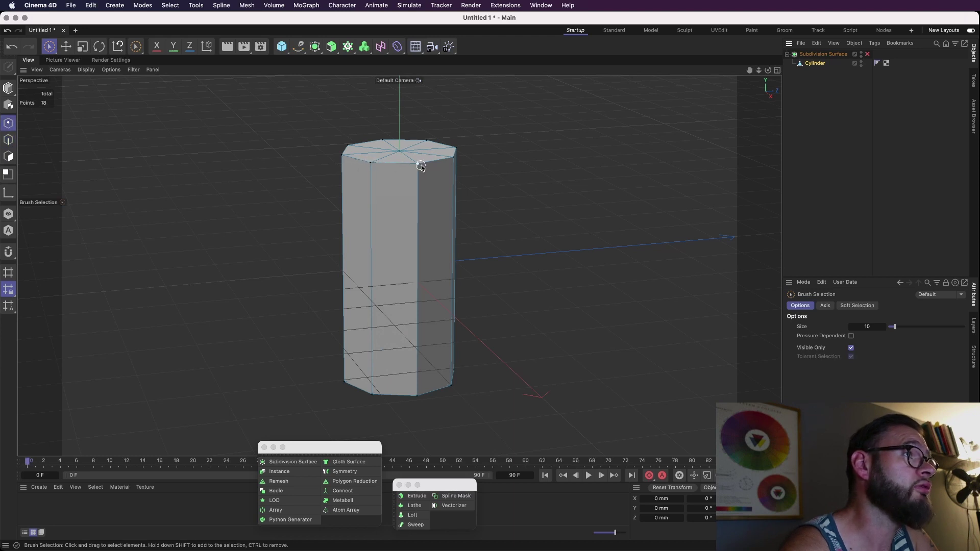
pyautogui.click(9, 106)
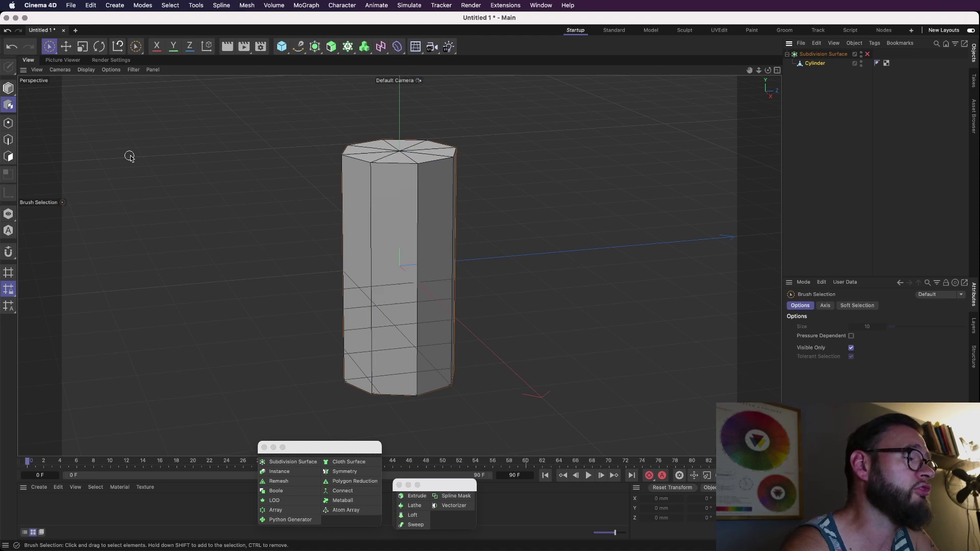
pyautogui.click(9, 140)
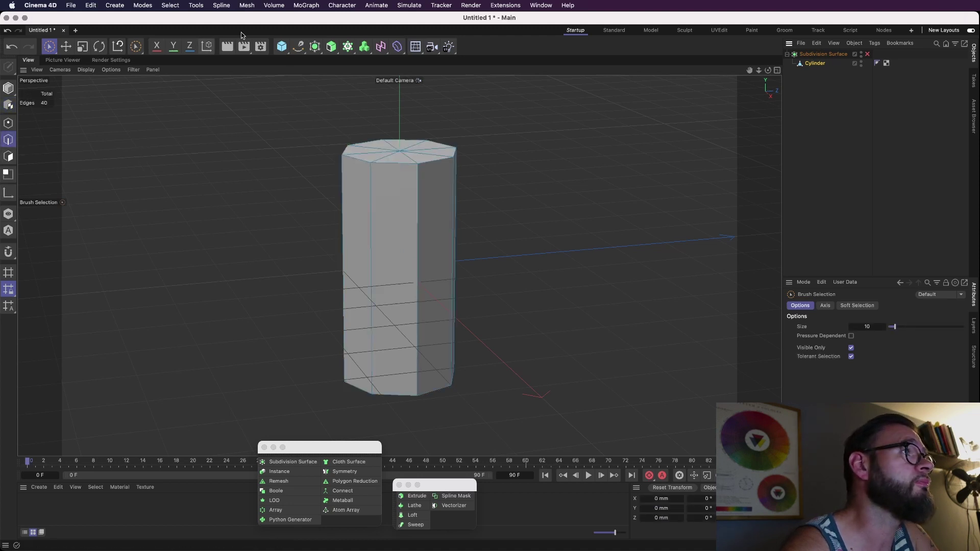
# - Detach the recent tools list with Brush Selection and Move as a floating palette beside the cylinder
pyautogui.click(138, 47)
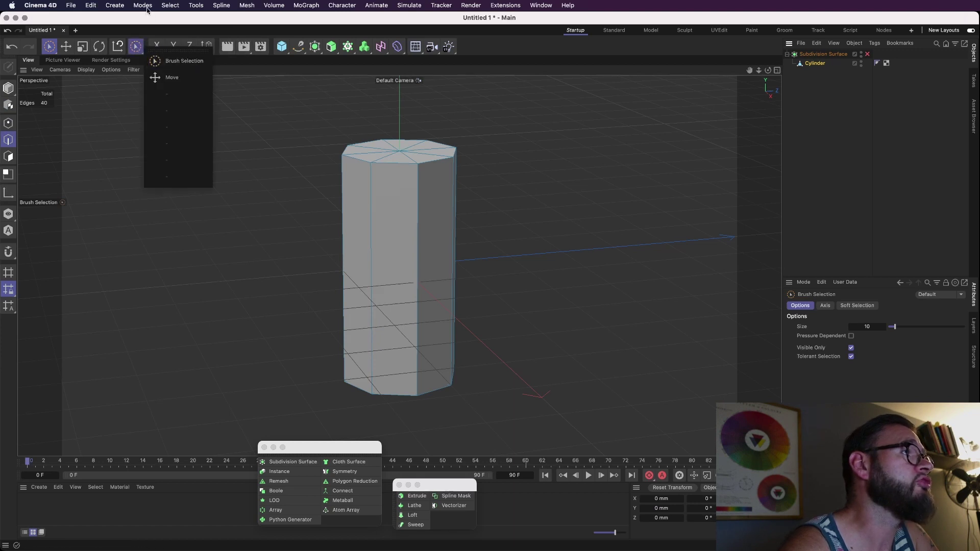
pyautogui.click(169, 51)
pyautogui.moveTo(177, 42)
pyautogui.mouseDown()
pyautogui.moveTo(209, 246)
pyautogui.moveTo(187, 253)
pyautogui.mouseUp()
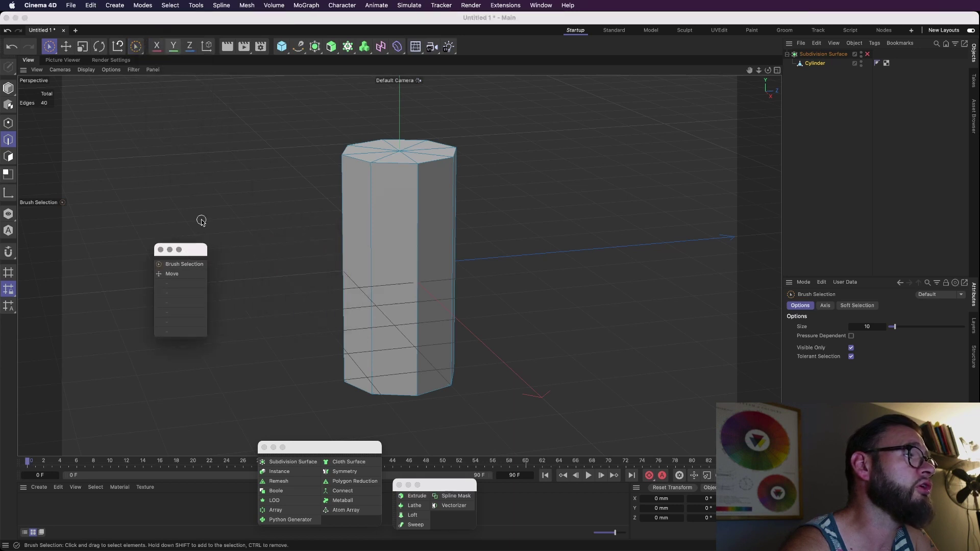
# - Activate the Loop/Path Cut tool for the Cylinder in edge mode
pyautogui.click(247, 6)
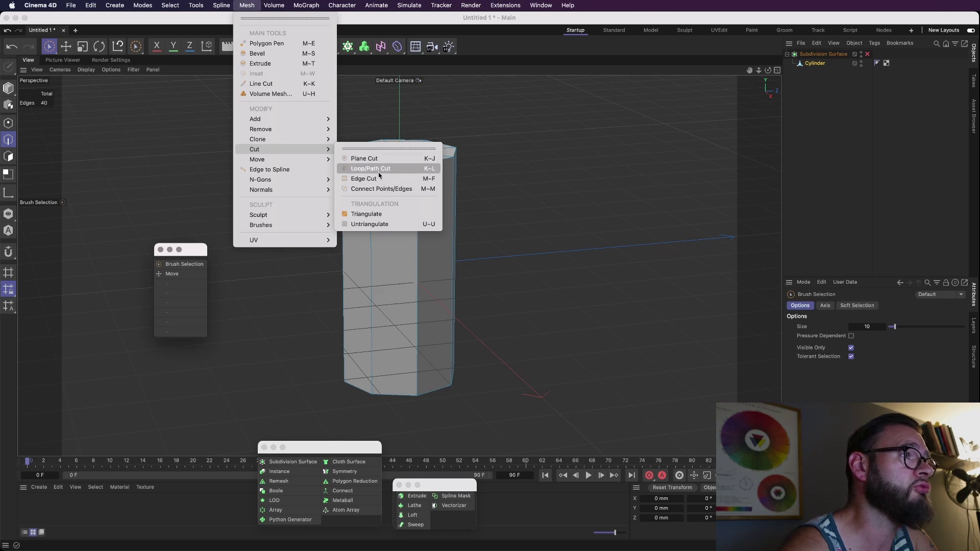
pyautogui.click(371, 169)
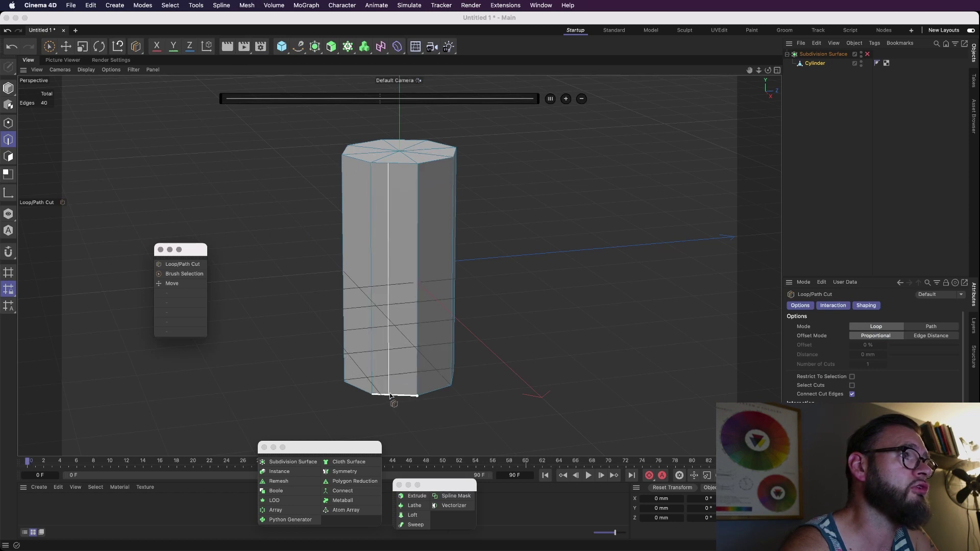
pyautogui.click(815, 56)
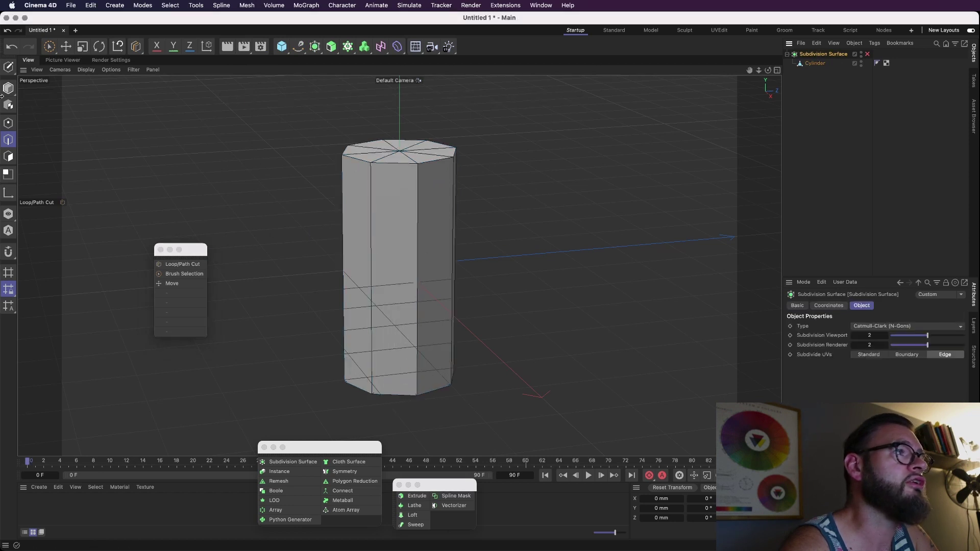
pyautogui.click(14, 124)
pyautogui.click(815, 63)
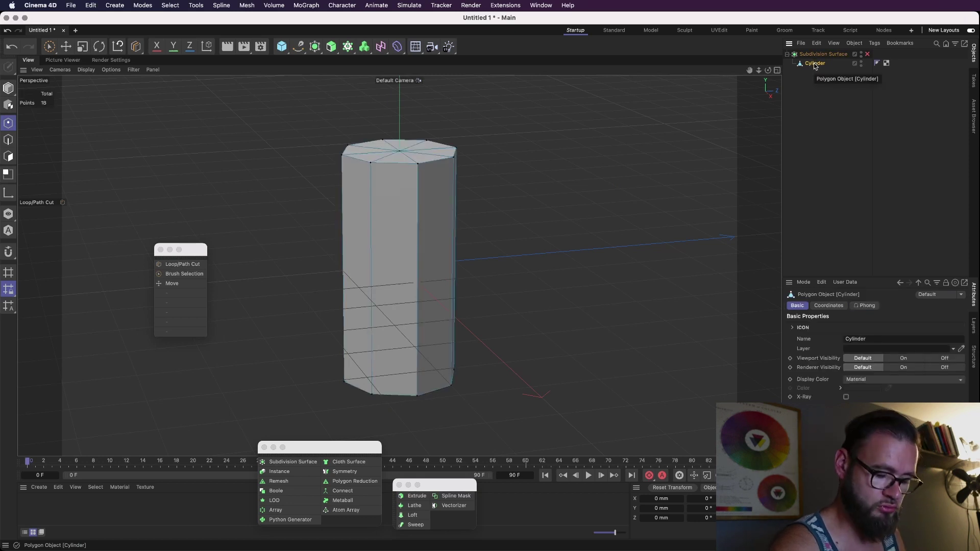
pyautogui.press('k')
pyautogui.press('l')
pyautogui.click(9, 141)
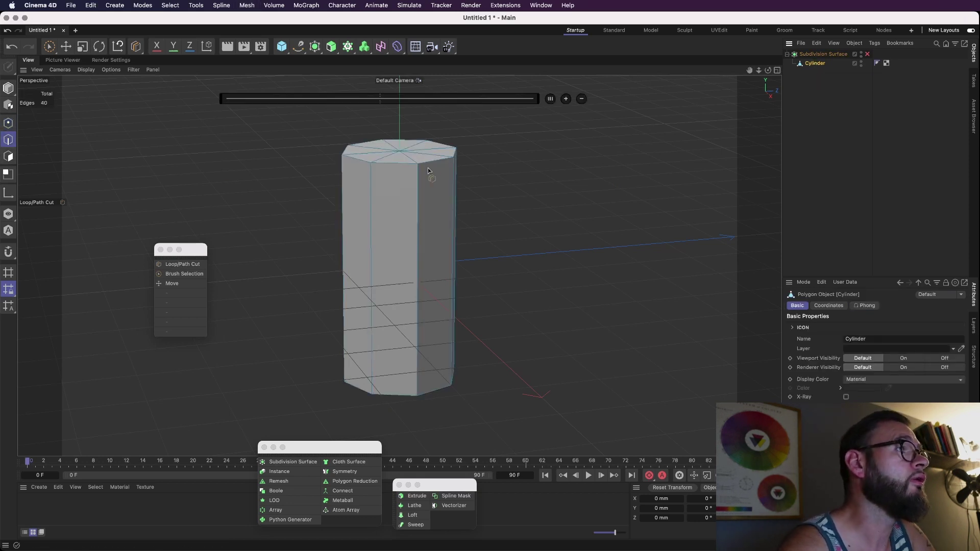
pyautogui.rightClick(821, 66)
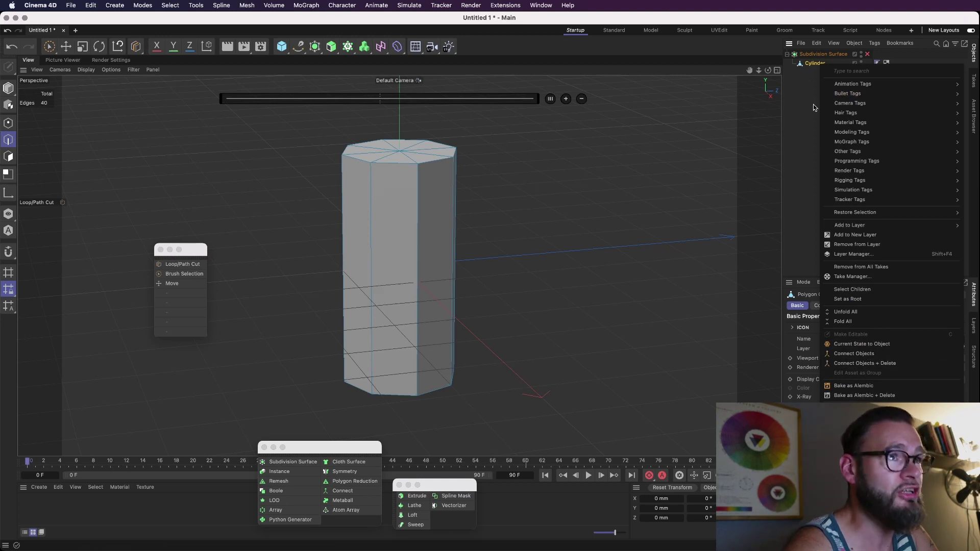
pyautogui.click(808, 65)
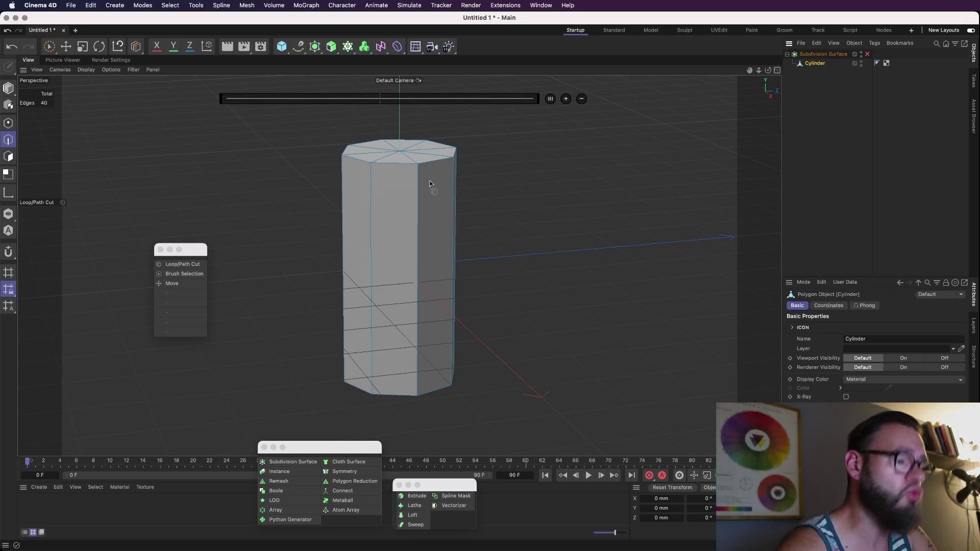
pyautogui.press('u')
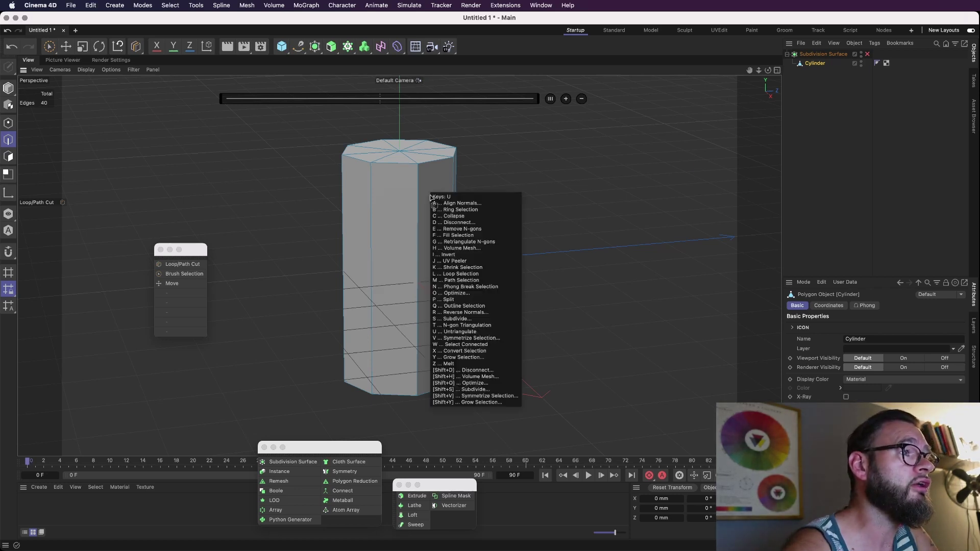
pyautogui.scroll(3, 453, 290)
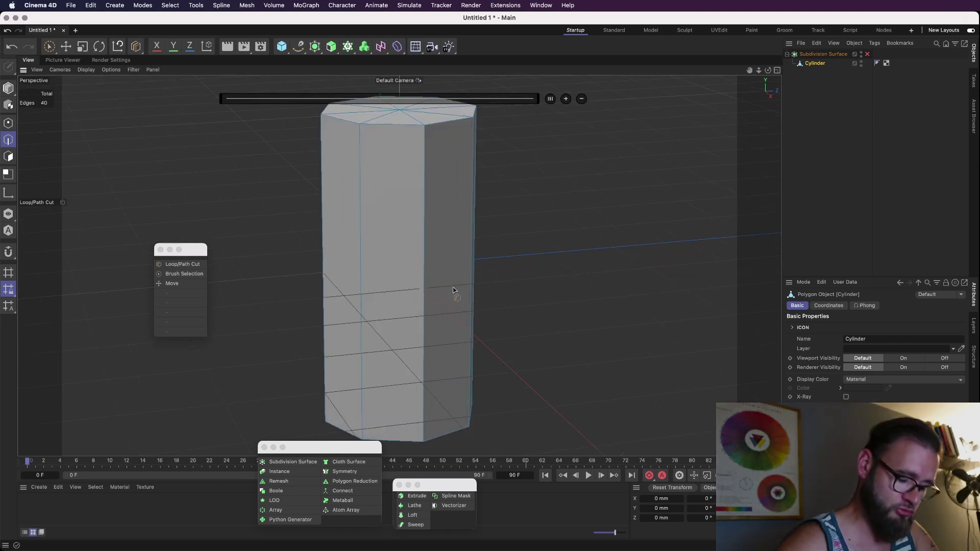
pyautogui.press('u')
pyautogui.press('Escape')
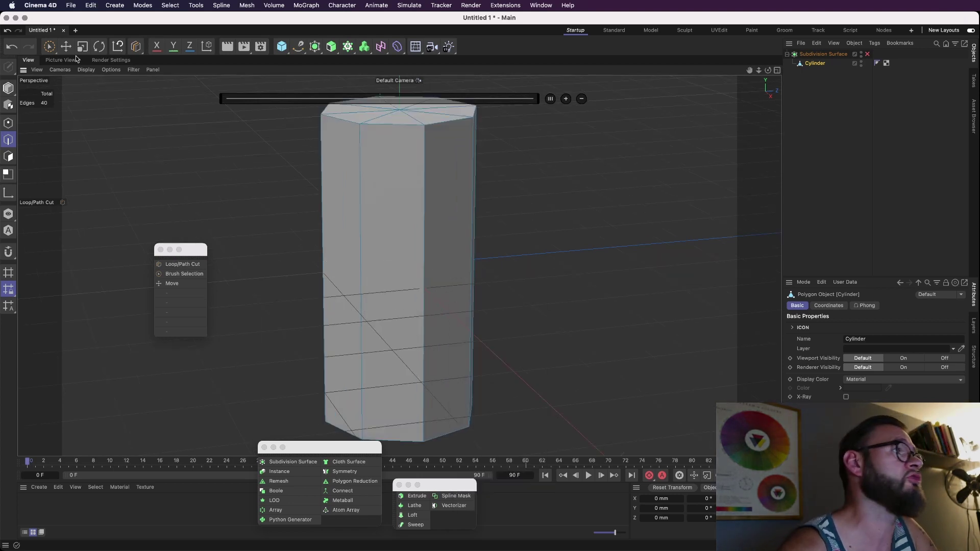
# - Select all points of the Cylinder, run Optimize on them, and return to edge mode
pyautogui.click(8, 123)
pyautogui.press('super+a')
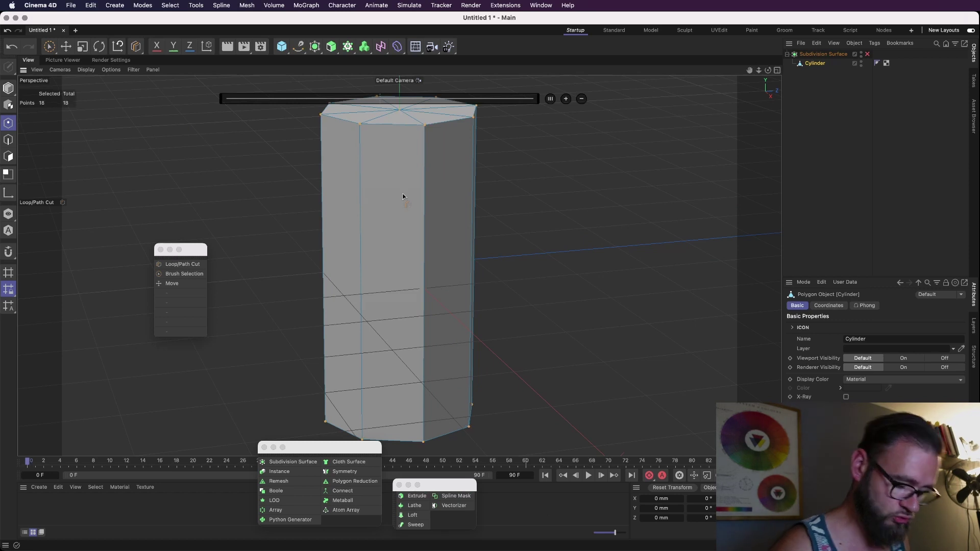
pyautogui.press('u')
pyautogui.press('o')
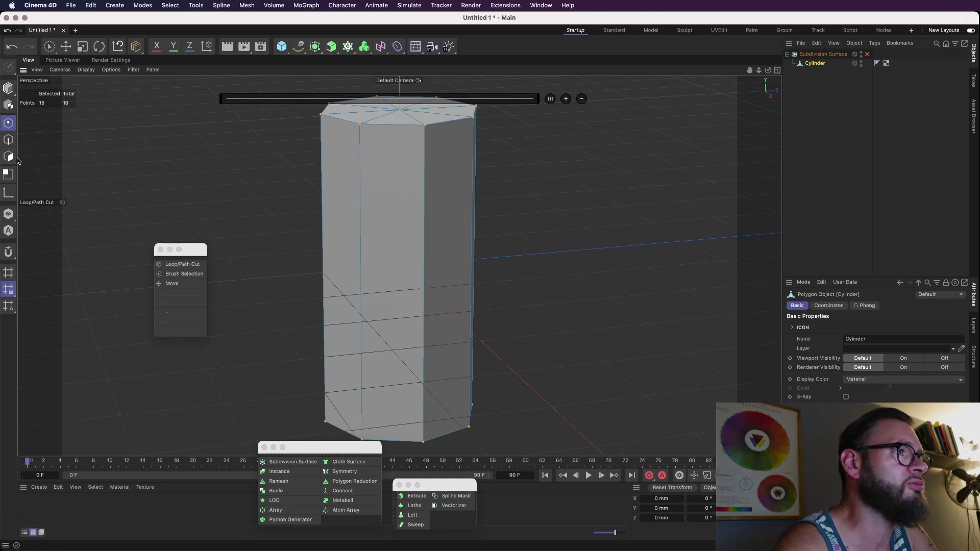
pyautogui.click(8, 140)
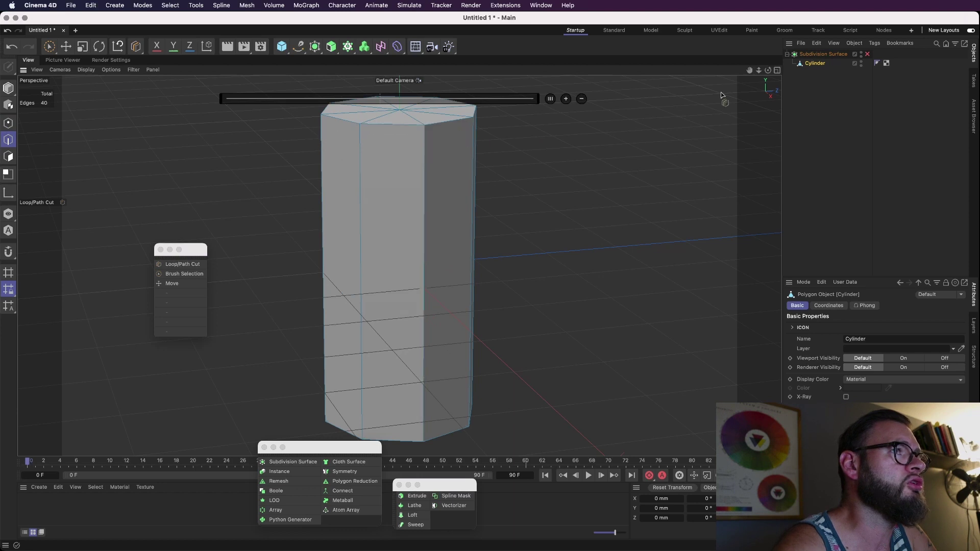
# - Compare the cylinder's top with the Subdivision Surface on and off, leaving it enabled
pyautogui.moveTo(767, 71); pyautogui.dragTo(748, 79)
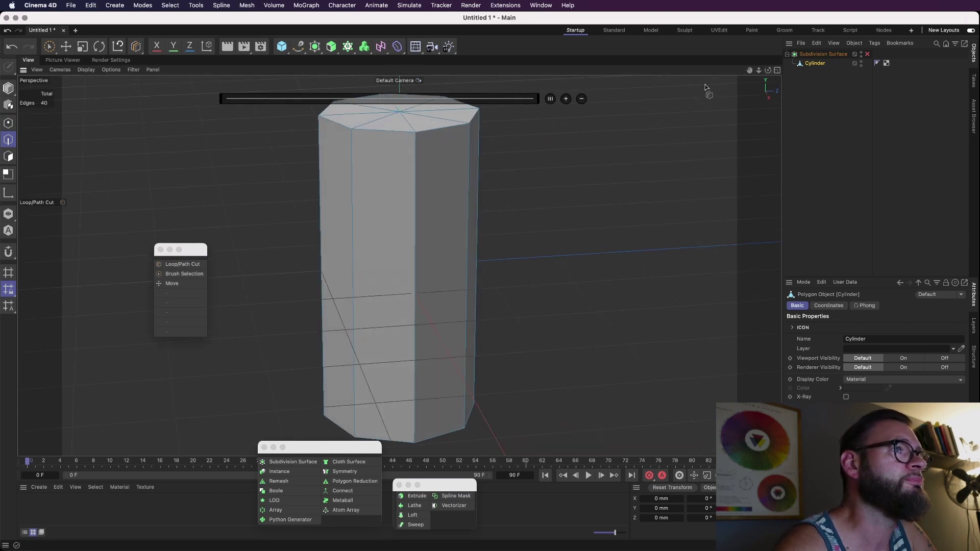
pyautogui.moveTo(759, 71); pyautogui.dragTo(748, 74)
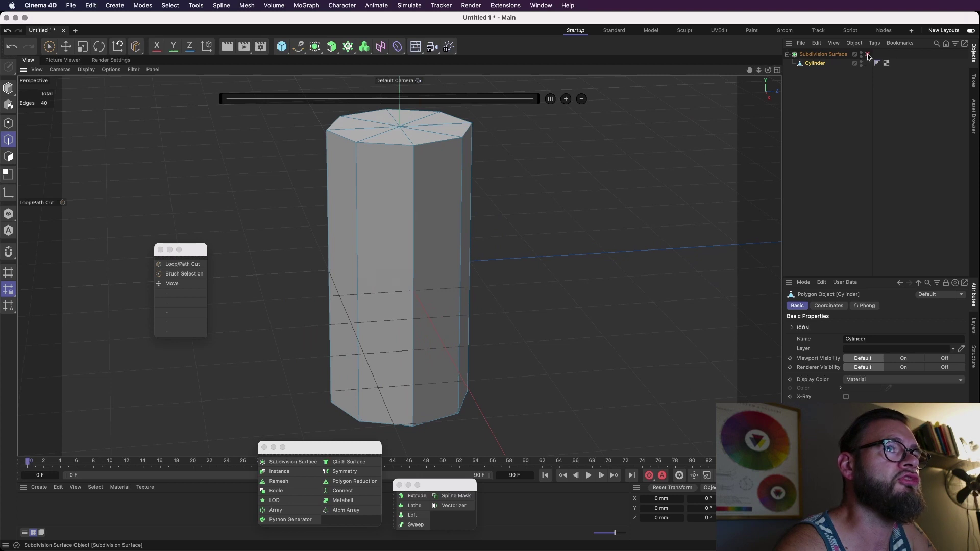
pyautogui.click(868, 54)
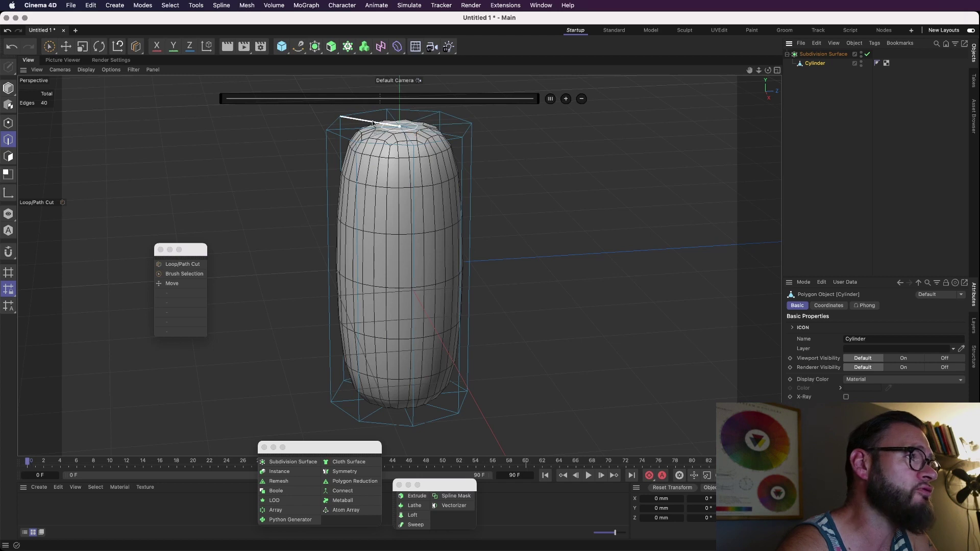
pyautogui.click(867, 54)
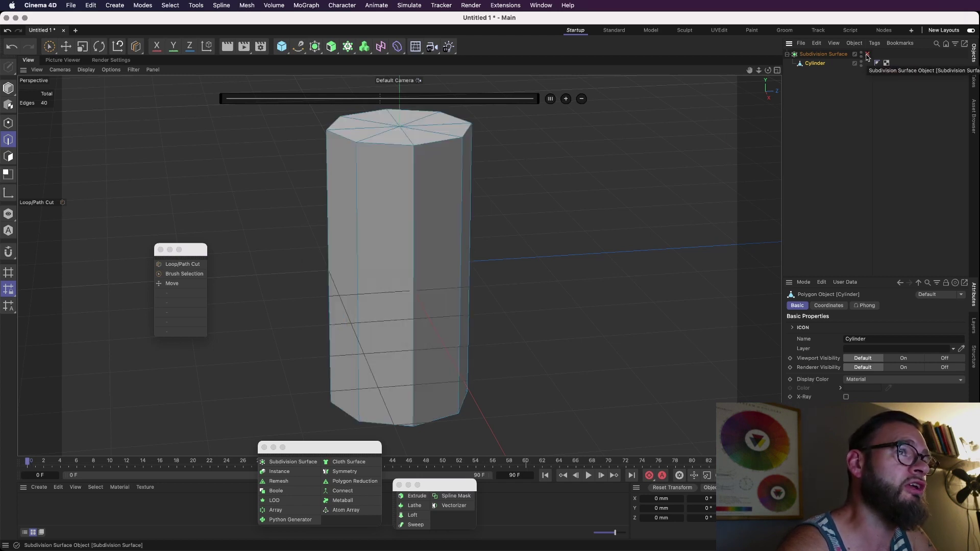
pyautogui.click(867, 54)
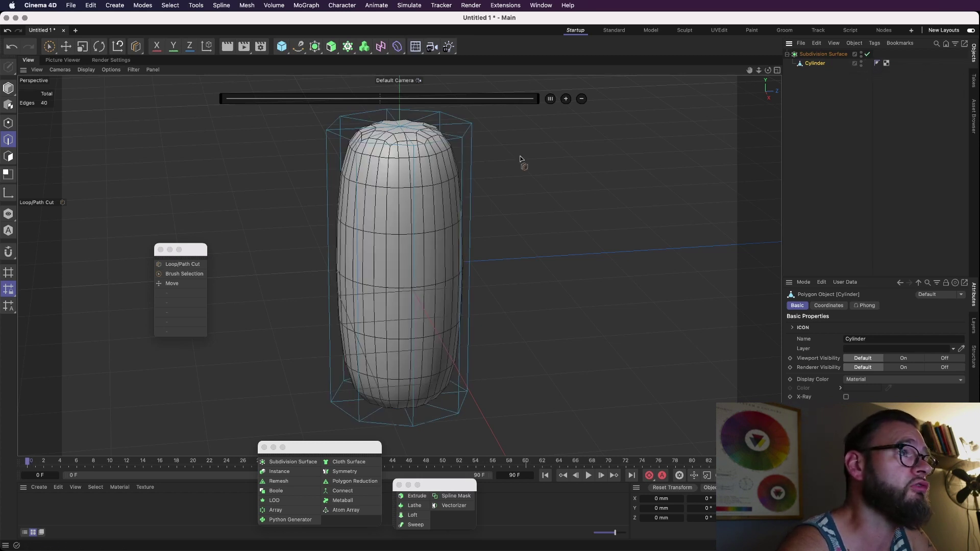
# - Cut one edge loop around the side just below the cylinder's top rim and another around the top cap
pyautogui.click(462, 152)
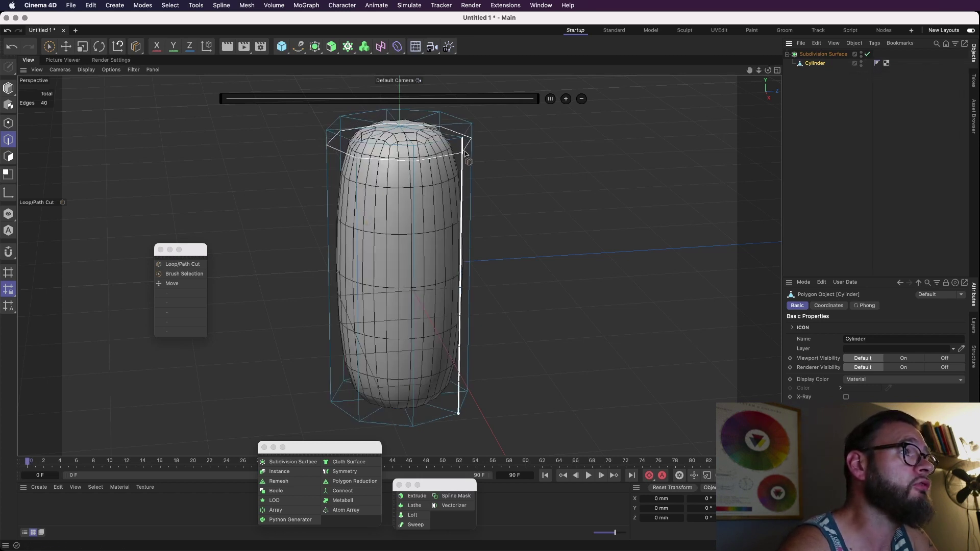
pyautogui.click(466, 143)
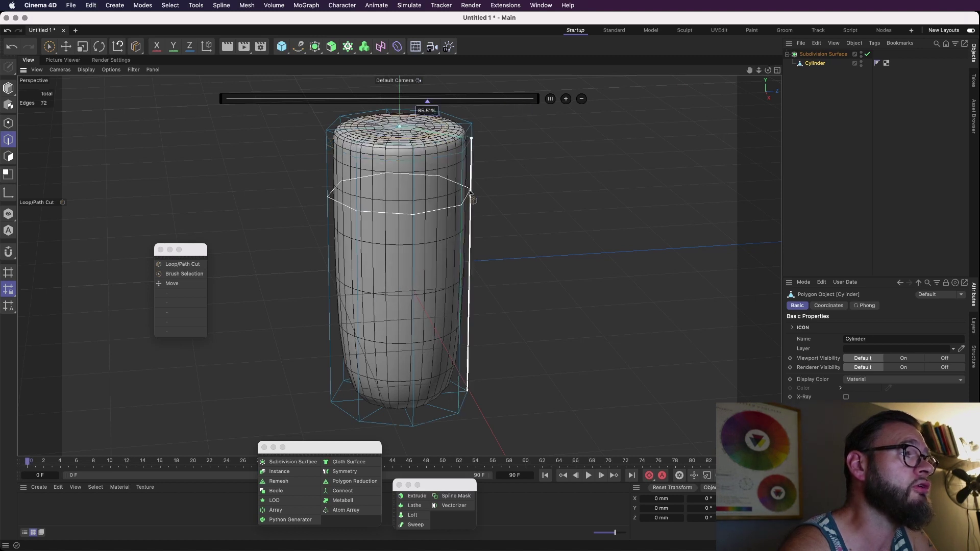
pyautogui.moveTo(767, 70); pyautogui.dragTo(783, 120)
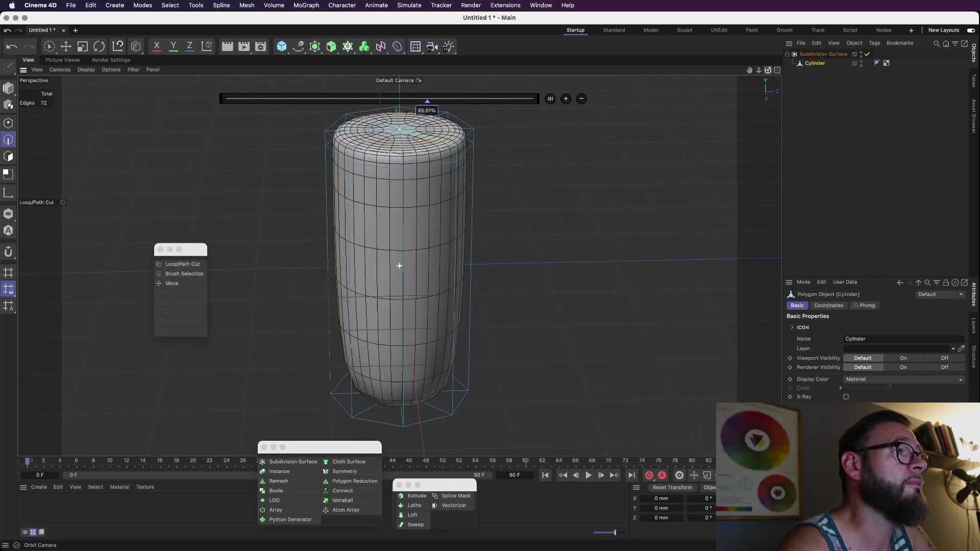
# - Select all eight bottom cap polygons with Brush Selection while the Subdivision Surface is disabled, and re-enable it
pyautogui.click(8, 158)
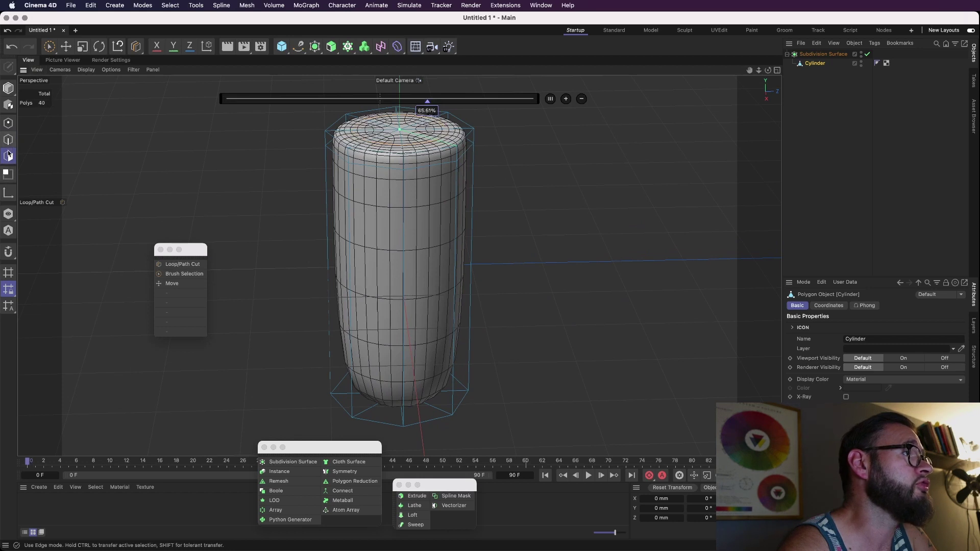
pyautogui.press('space')
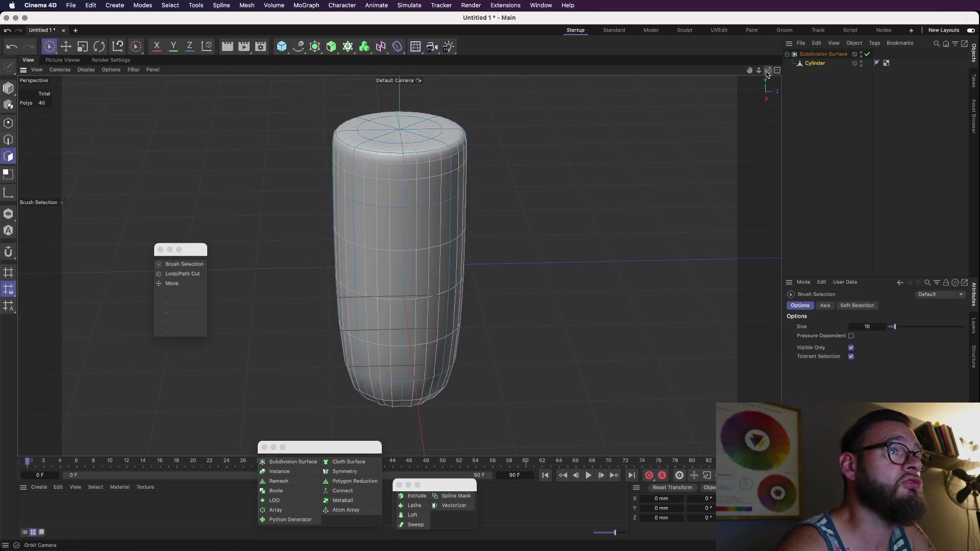
pyautogui.click(831, 55)
pyautogui.click(811, 64)
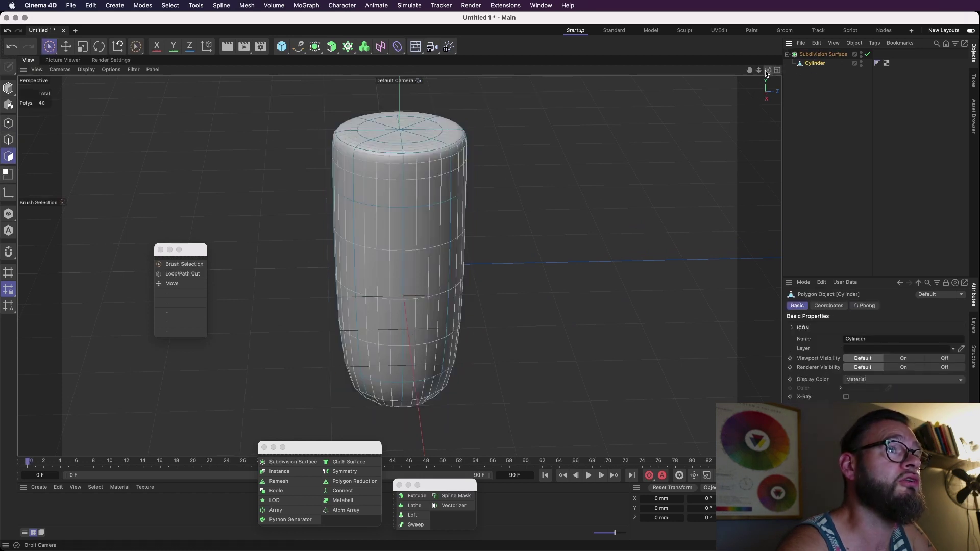
pyautogui.moveTo(768, 70); pyautogui.dragTo(772, 21)
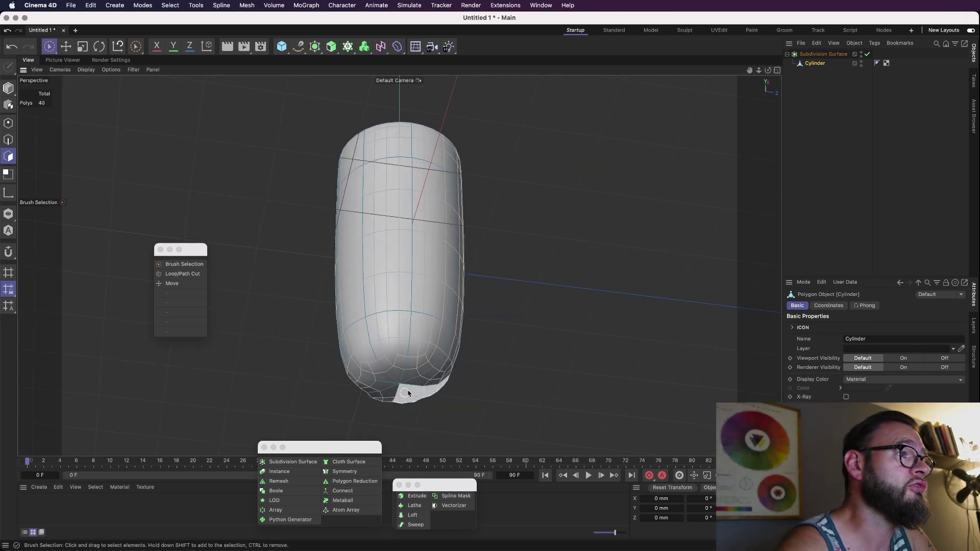
pyautogui.press('q')
pyautogui.click(379, 389)
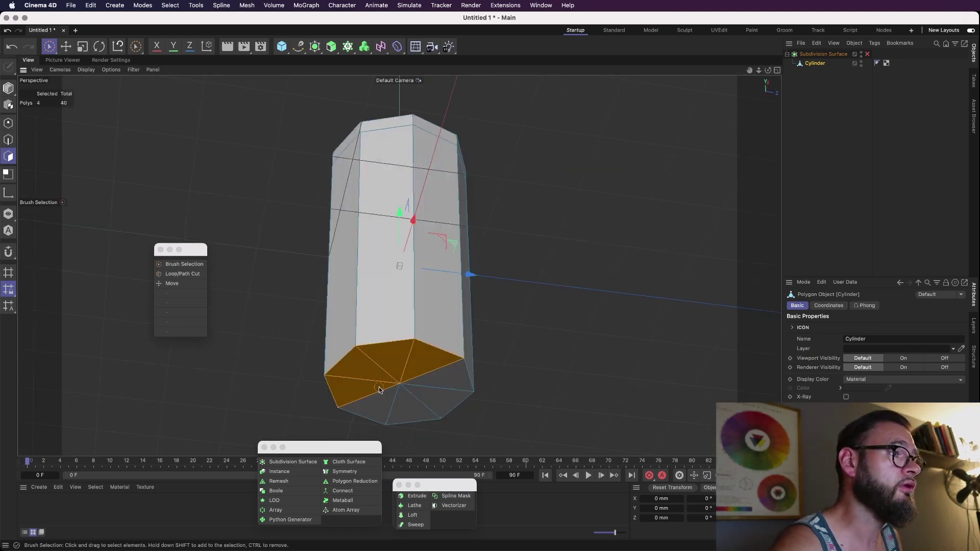
pyautogui.press('q')
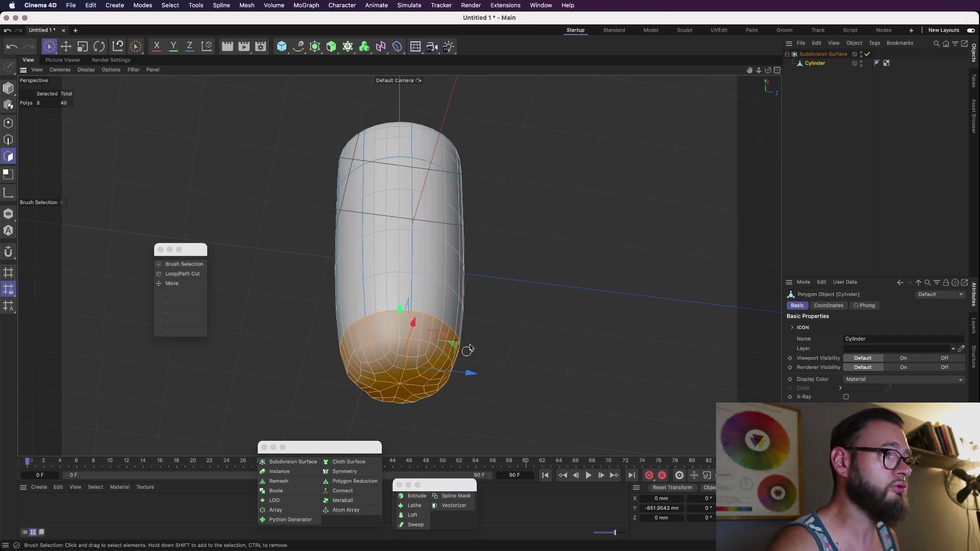
# - Scale down the selected bottom cap polygons uniformly to taper the cylinder towards its base
pyautogui.press('t')
pyautogui.moveTo(488, 339)
pyautogui.mouseDown()
pyautogui.moveTo(532, 313)
pyautogui.moveTo(441, 328)
pyautogui.mouseUp()
pyautogui.moveTo(493, 300)
pyautogui.keyDown('alt'); pyautogui.mouseDown()
pyautogui.moveTo(493, 374)
pyautogui.moveTo(492, 341)
pyautogui.moveTo(530, 270)
pyautogui.moveTo(504, 300)
pyautogui.mouseUp(); pyautogui.keyUp('alt')
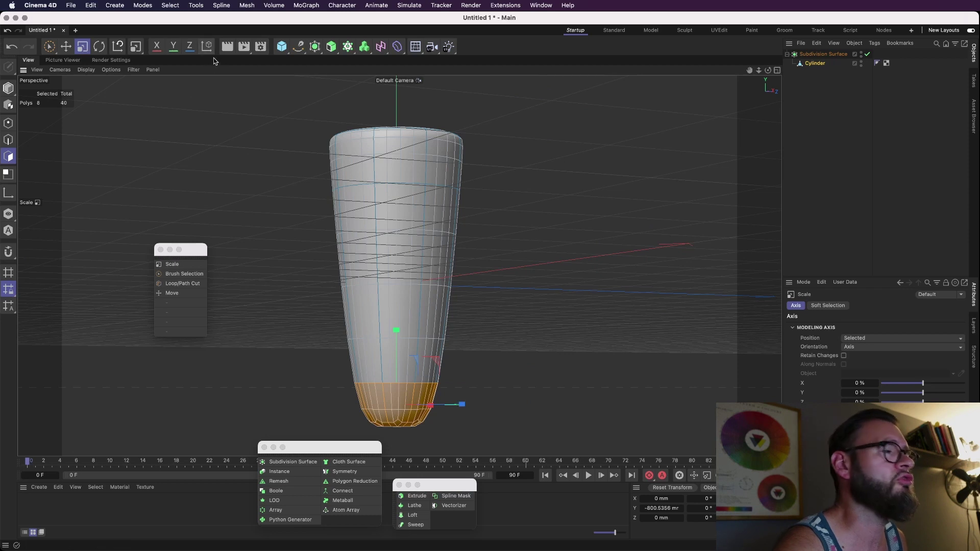
# - Disable the Subdivision Surface and cut an edge loop around the side near the base at about 9.8 % offset
pyautogui.click(15, 141)
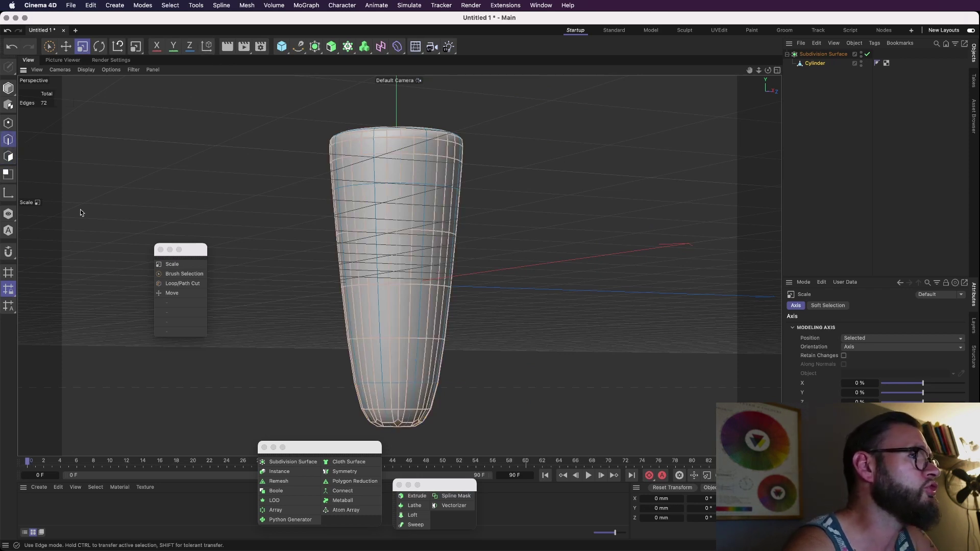
pyautogui.press('q')
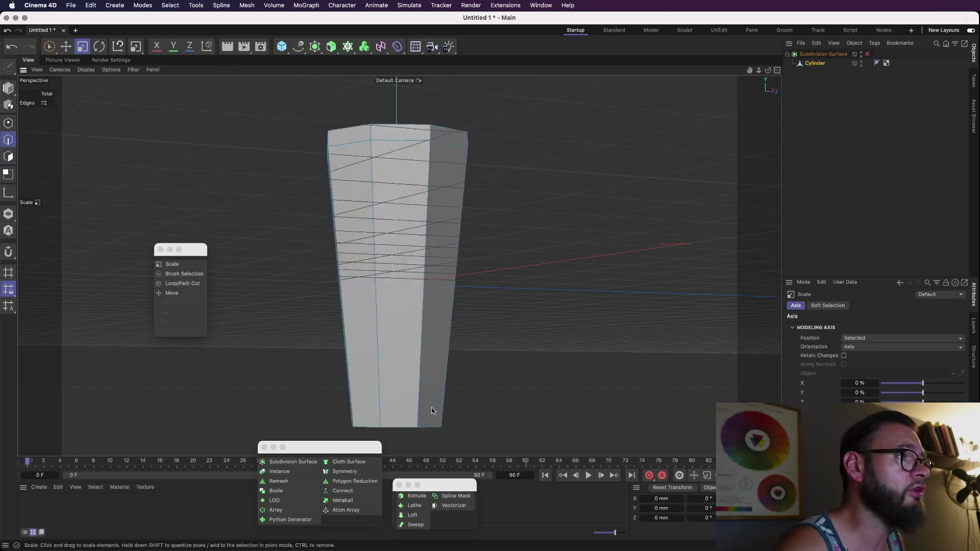
pyautogui.click(185, 284)
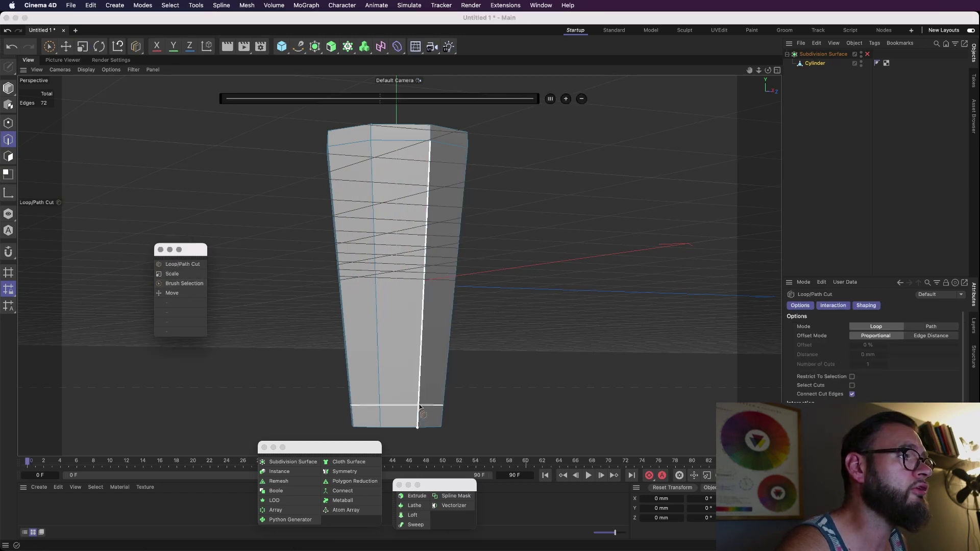
pyautogui.click(420, 403)
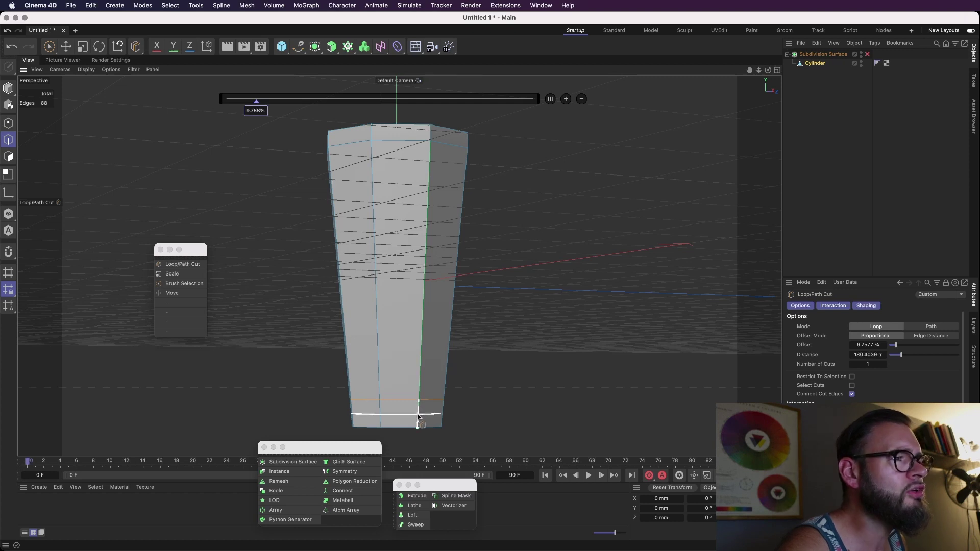
# - Re-enable the Subdivision Surface and scale up the selected bottom cap polygons uniformly to flare out the base
pyautogui.click(9, 158)
pyautogui.keyDown('alt'); pyautogui.moveTo(390, 315); pyautogui.dragTo(390, 275); pyautogui.keyUp('alt')
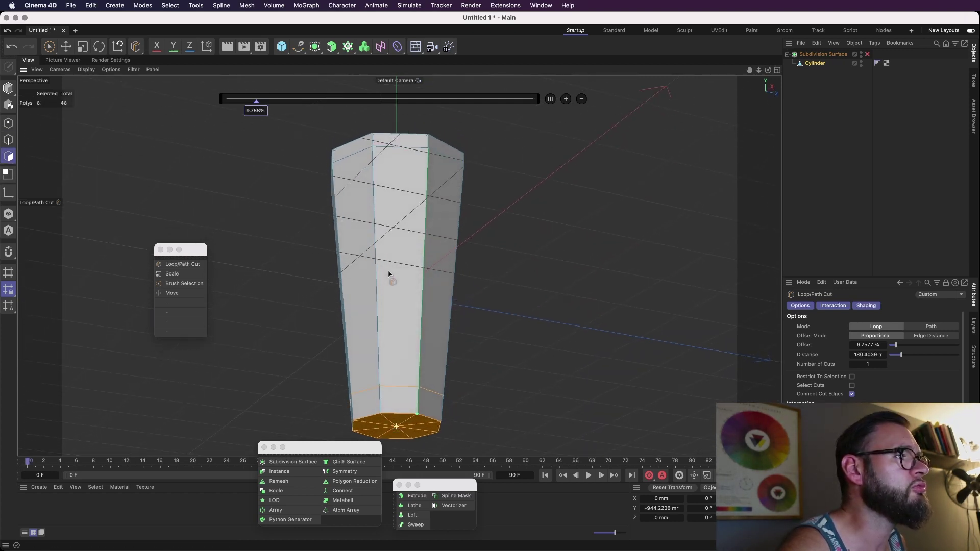
pyautogui.click(48, 46)
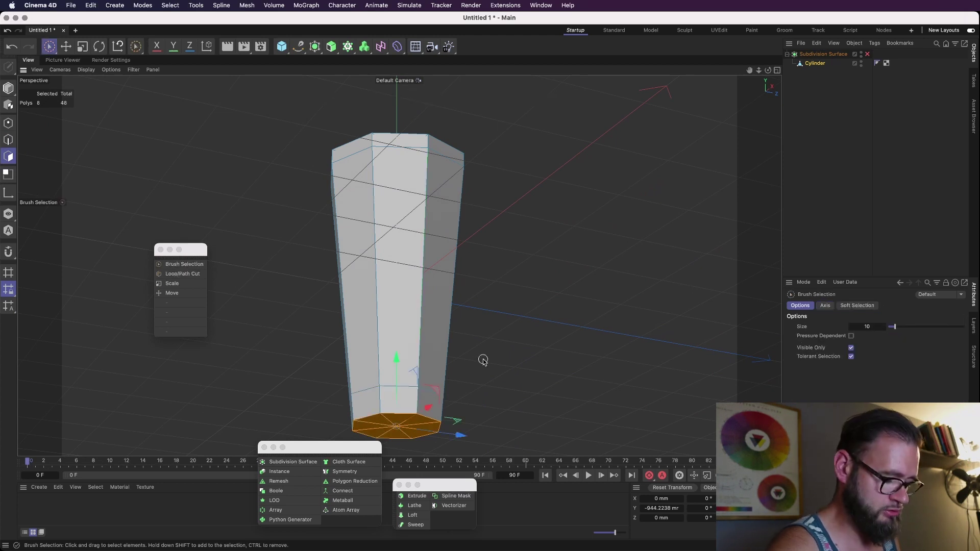
pyautogui.press('q')
pyautogui.press('t')
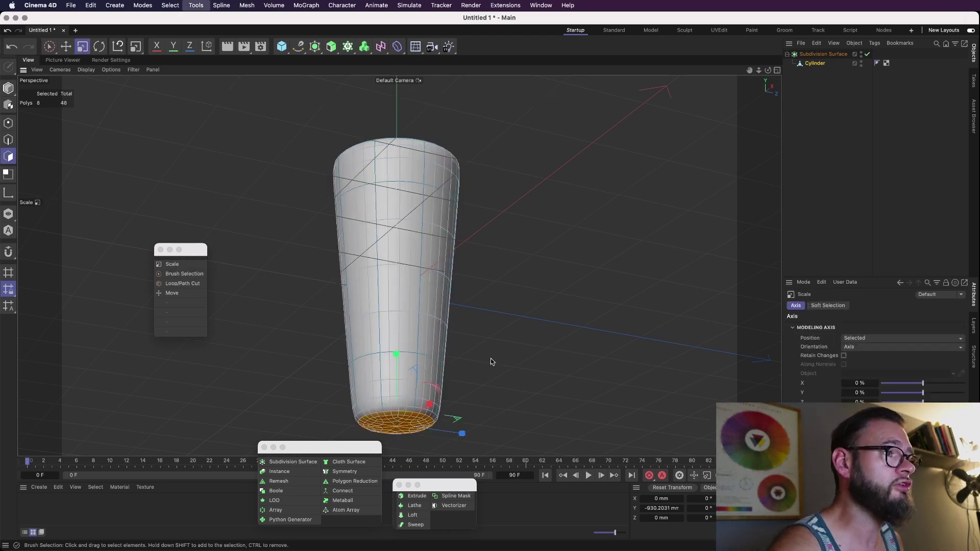
pyautogui.keyDown('alt'); pyautogui.moveTo(499, 326); pyautogui.dragTo(495, 363); pyautogui.keyUp('alt')
pyautogui.keyDown('alt'); pyautogui.moveTo(495, 364); pyautogui.dragTo(491, 317, button='middle'); pyautogui.keyUp('alt')
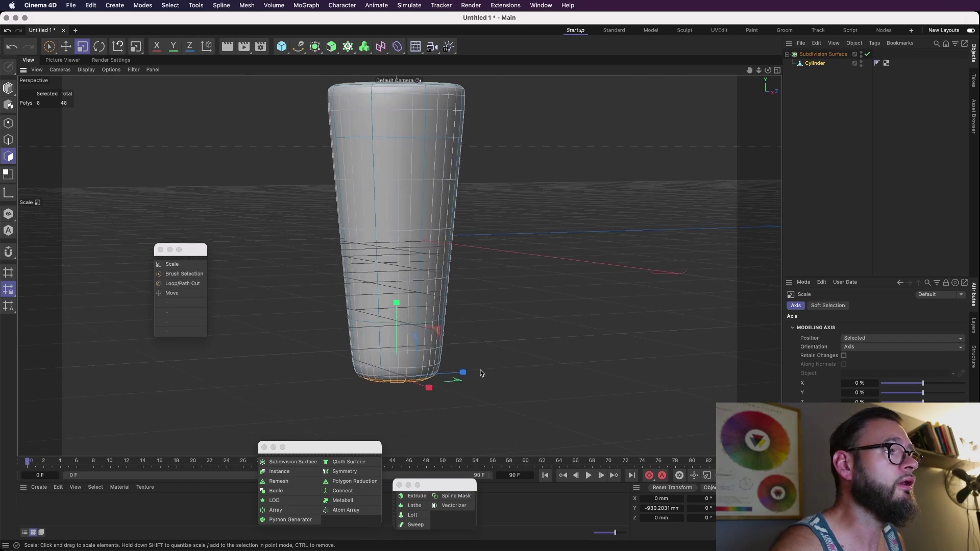
pyautogui.keyDown('alt'); pyautogui.moveTo(482, 372); pyautogui.dragTo(484, 410); pyautogui.keyUp('alt')
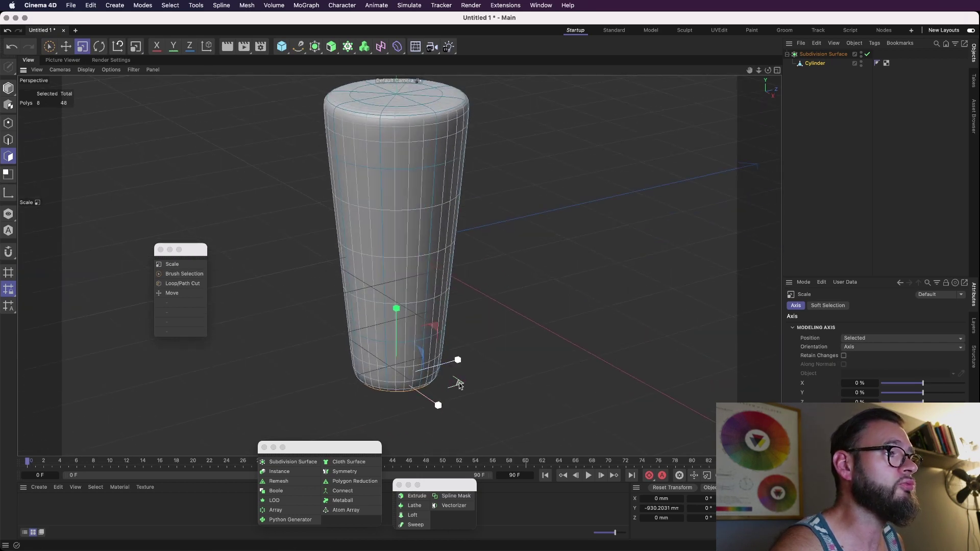
pyautogui.keyDown('alt'); pyautogui.moveTo(453, 331); pyautogui.dragTo(346, 316); pyautogui.keyUp('alt')
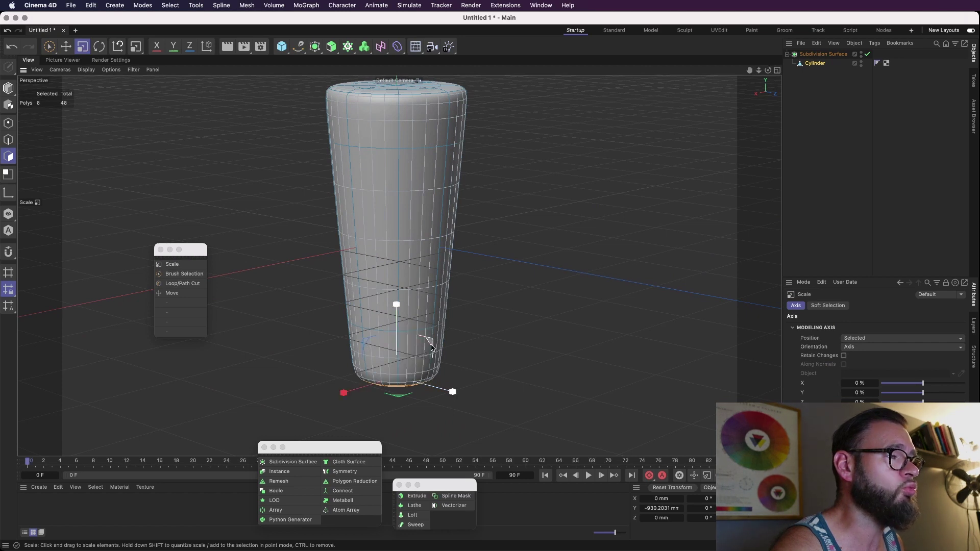
pyautogui.keyDown('alt'); pyautogui.moveTo(431, 348); pyautogui.dragTo(528, 354); pyautogui.keyUp('alt')
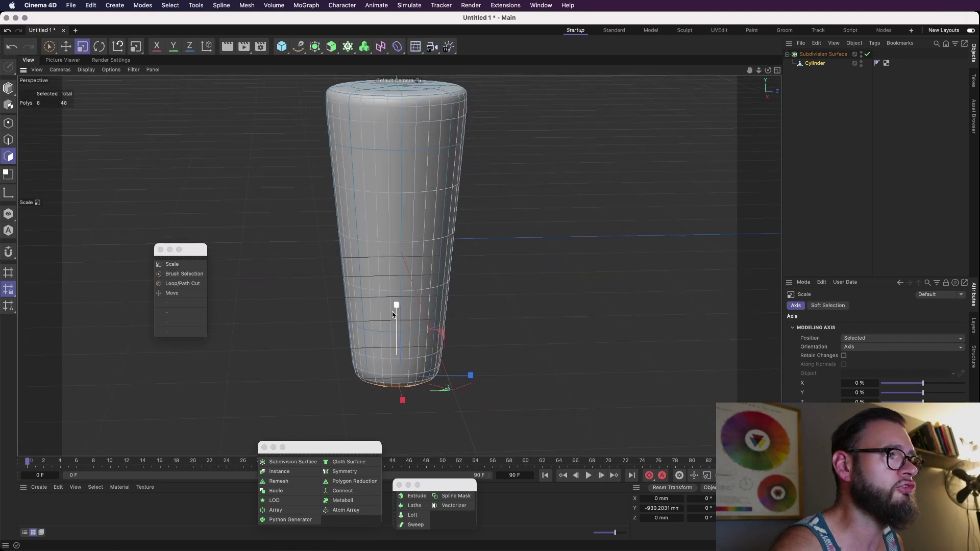
pyautogui.keyDown('alt'); pyautogui.moveTo(425, 411); pyautogui.dragTo(903, 412); pyautogui.keyUp('alt')
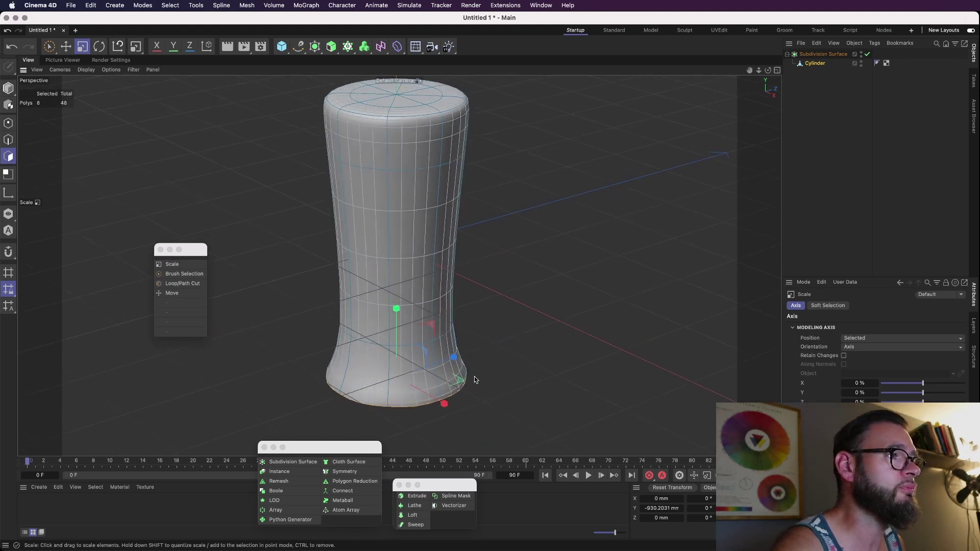
# - Compare the flared base with the Subdivision Surface off and on, inspecting the smoothed shape up close
pyautogui.keyDown('alt'); pyautogui.moveTo(475, 377); pyautogui.dragTo(437, 388); pyautogui.keyUp('alt')
pyautogui.press('q')
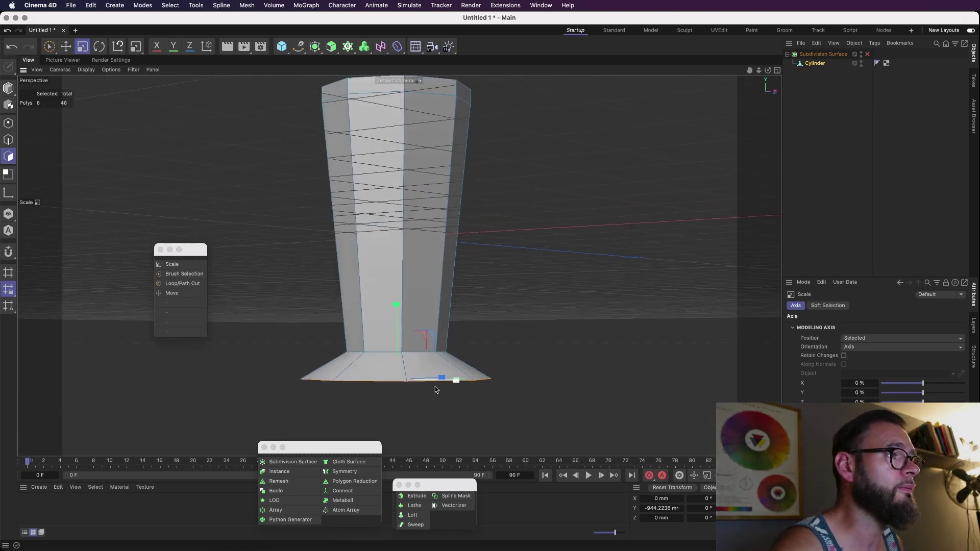
pyautogui.press('q')
pyautogui.press('q')
pyautogui.press('q')
pyautogui.press('q')
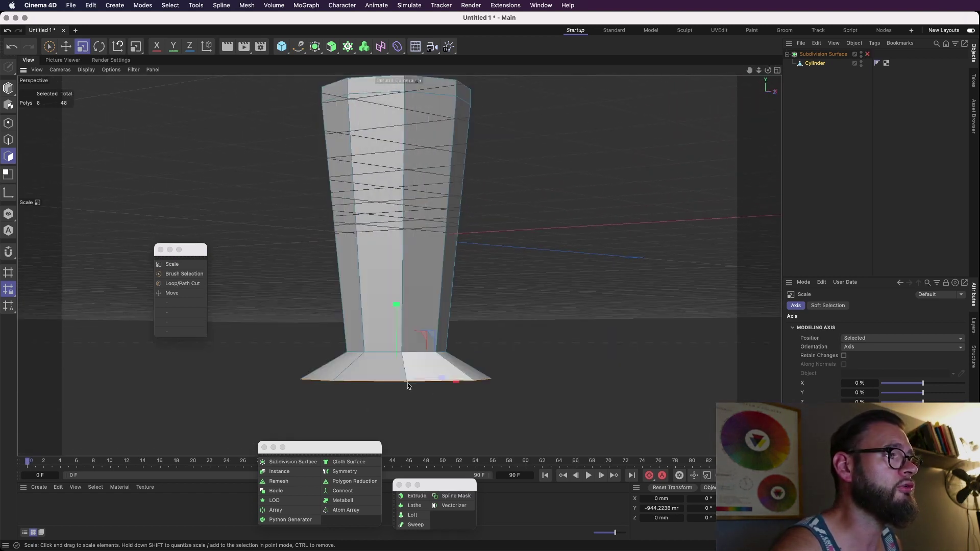
pyautogui.press('q')
pyautogui.press('q')
pyautogui.keyDown('alt'); pyautogui.moveTo(401, 390); pyautogui.dragTo(491, 378); pyautogui.keyUp('alt')
pyautogui.press('q')
pyautogui.keyDown('alt'); pyautogui.moveTo(340, 374); pyautogui.dragTo(694, 397, button='right'); pyautogui.keyUp('alt')
pyautogui.keyDown('alt'); pyautogui.moveTo(499, 372); pyautogui.dragTo(501, 373); pyautogui.keyUp('alt')
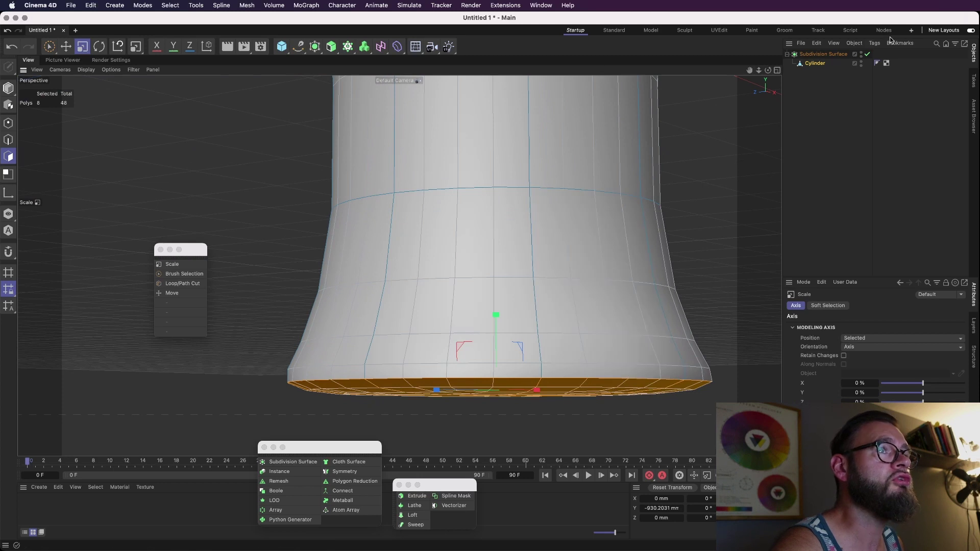
# - Set both the viewport and renderer subdivision levels of the Subdivision Surface to 4
pyautogui.click(824, 55)
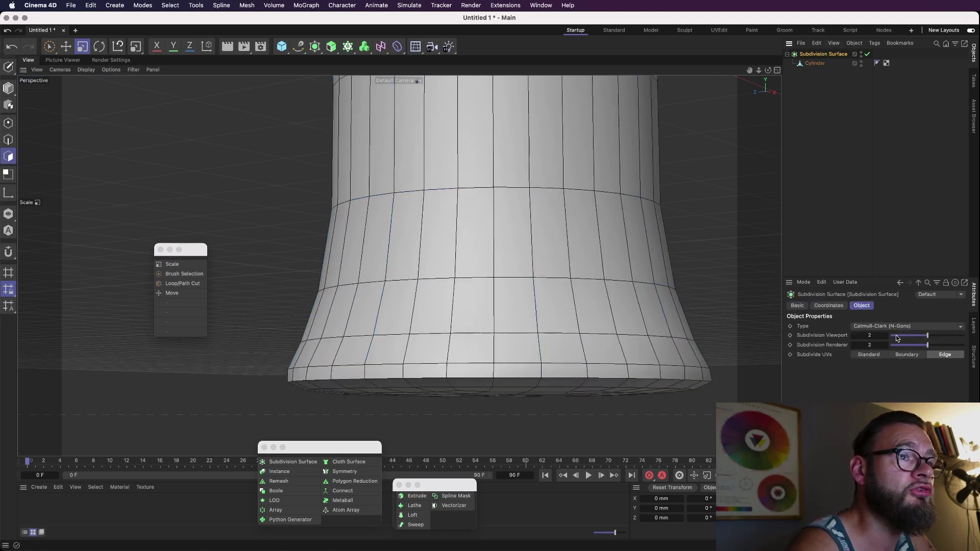
pyautogui.click(887, 335)
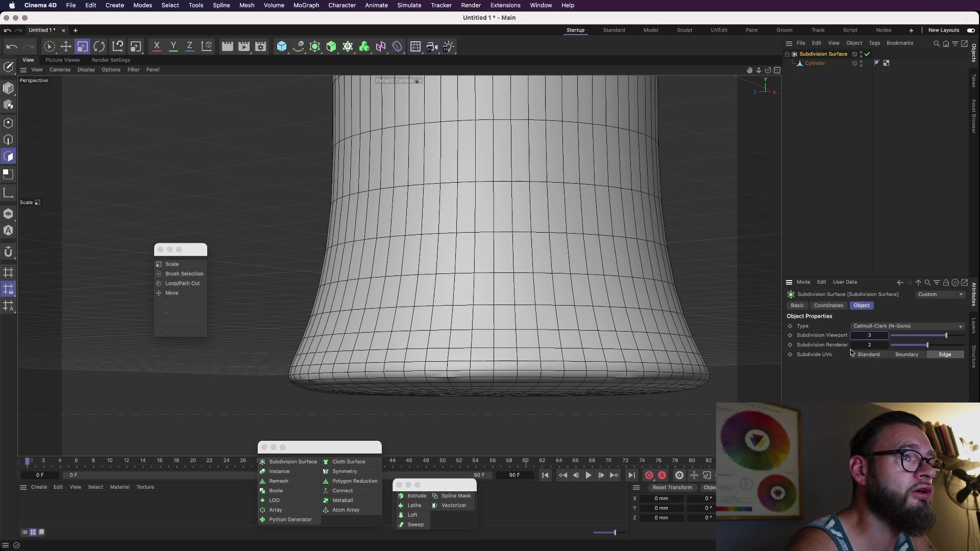
pyautogui.click(887, 336)
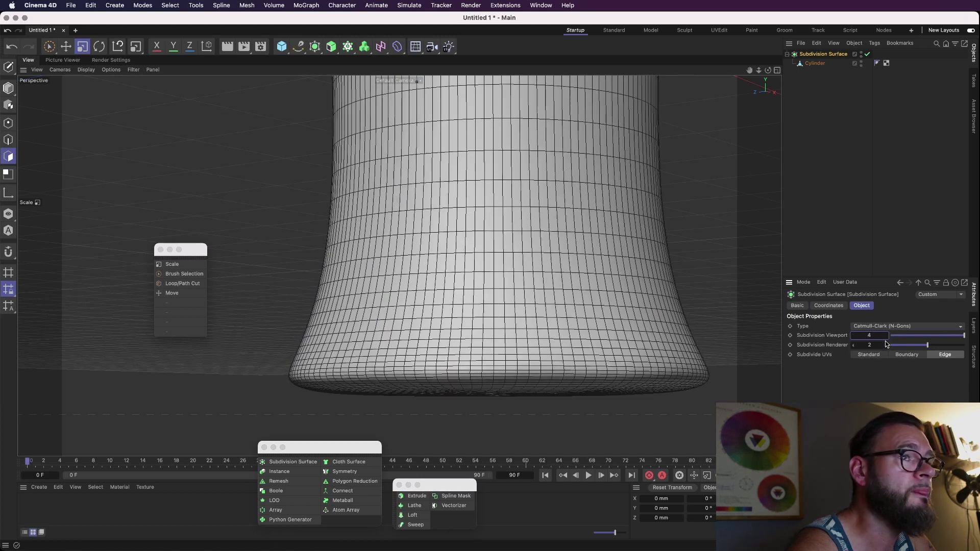
pyautogui.click(828, 338)
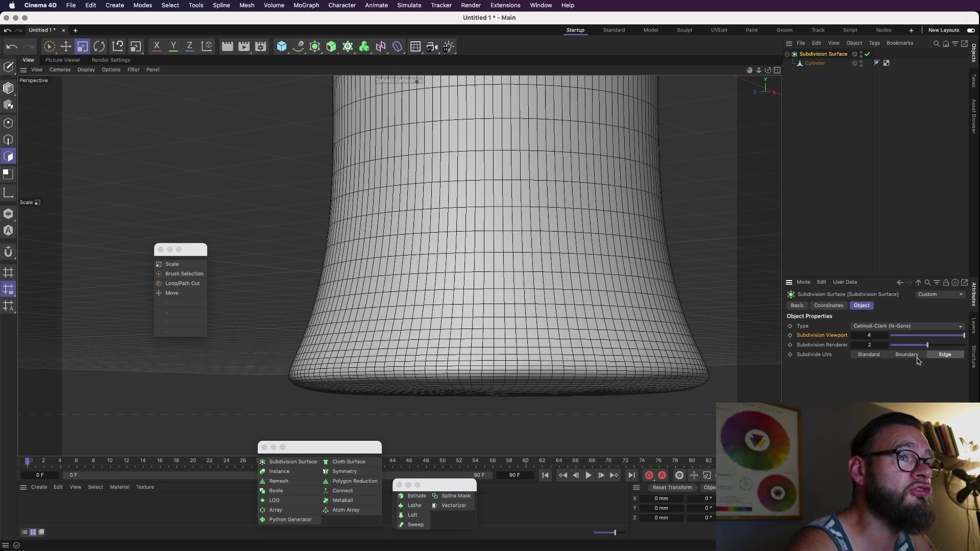
pyautogui.click(887, 346)
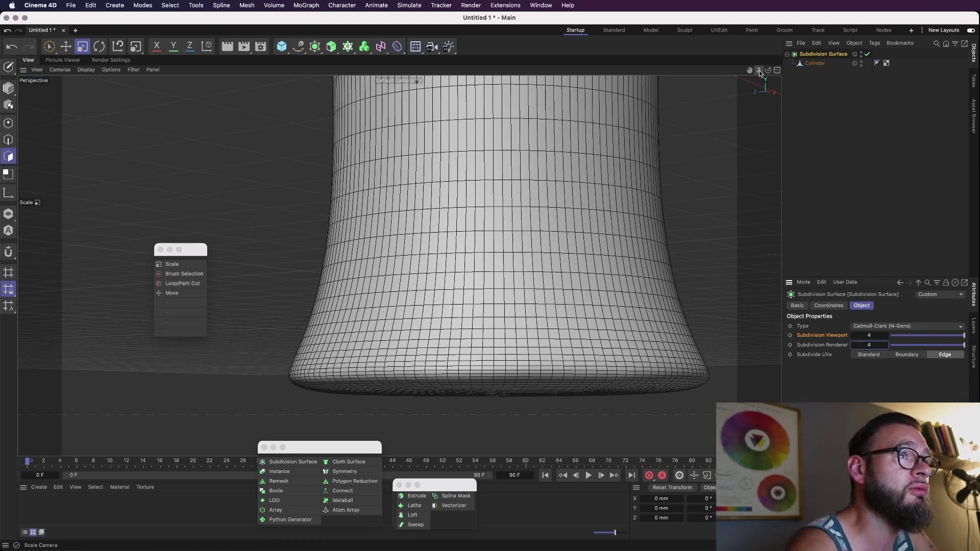
# - Select the Cylinder in polygon mode and disable the Subdivision Surface to expose the base mesh
pyautogui.moveTo(759, 70); pyautogui.dragTo(736, 209)
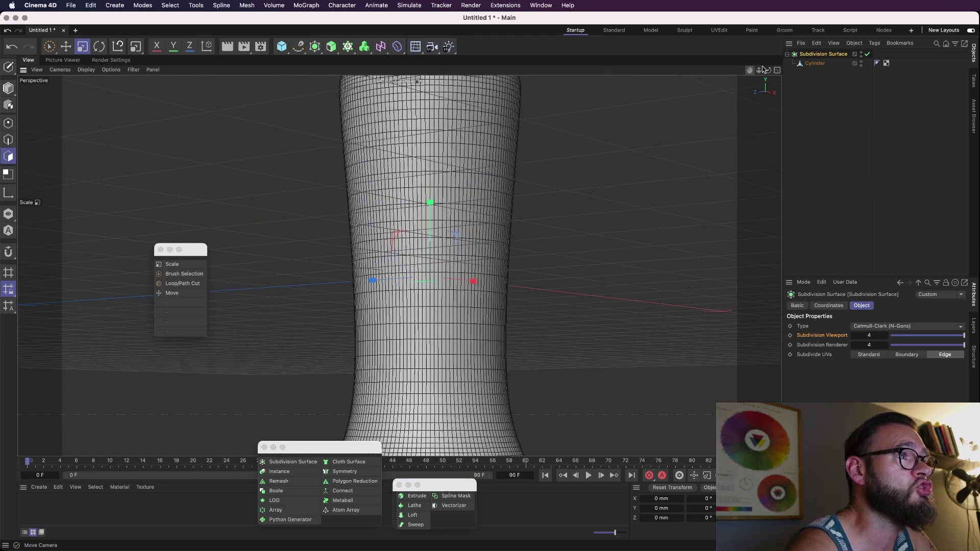
pyautogui.moveTo(769, 71); pyautogui.dragTo(768, 115)
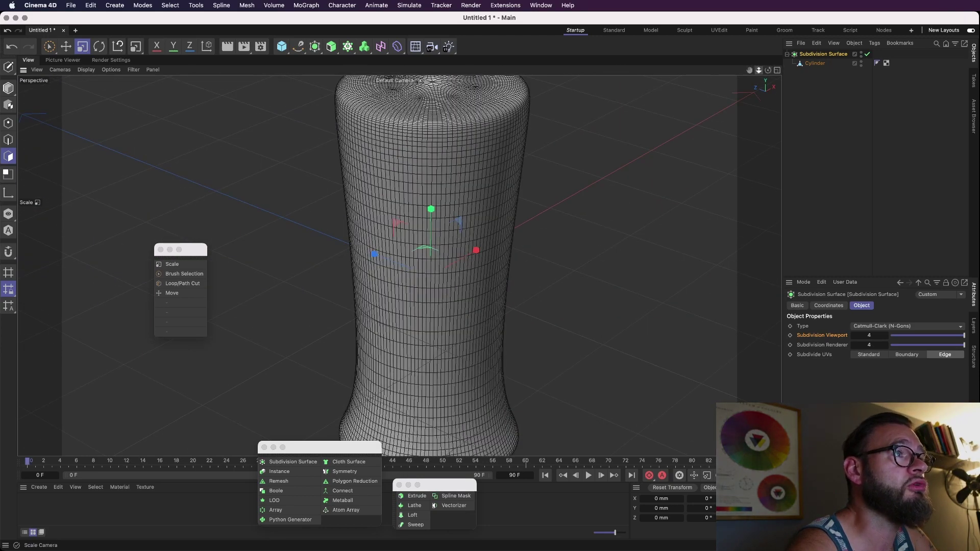
pyautogui.moveTo(760, 70); pyautogui.dragTo(768, 37)
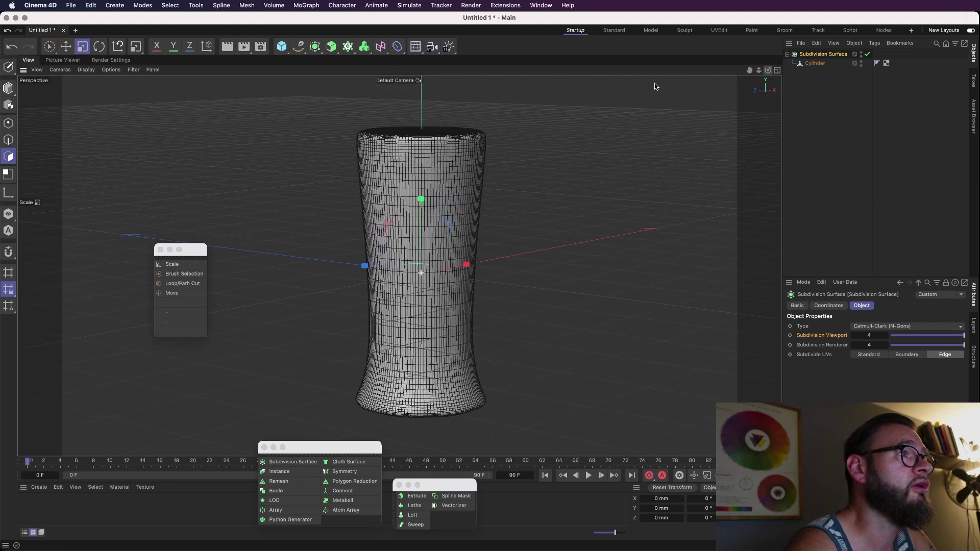
pyautogui.click(6, 155)
pyautogui.click(814, 63)
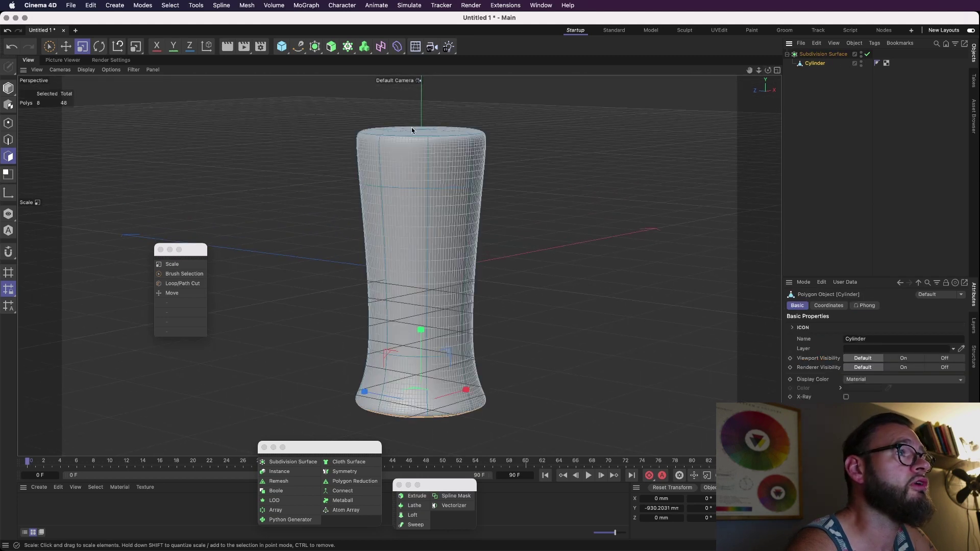
pyautogui.press('q')
pyautogui.keyDown('alt'); pyautogui.moveTo(422, 157); pyautogui.dragTo(416, 177); pyautogui.keyUp('alt')
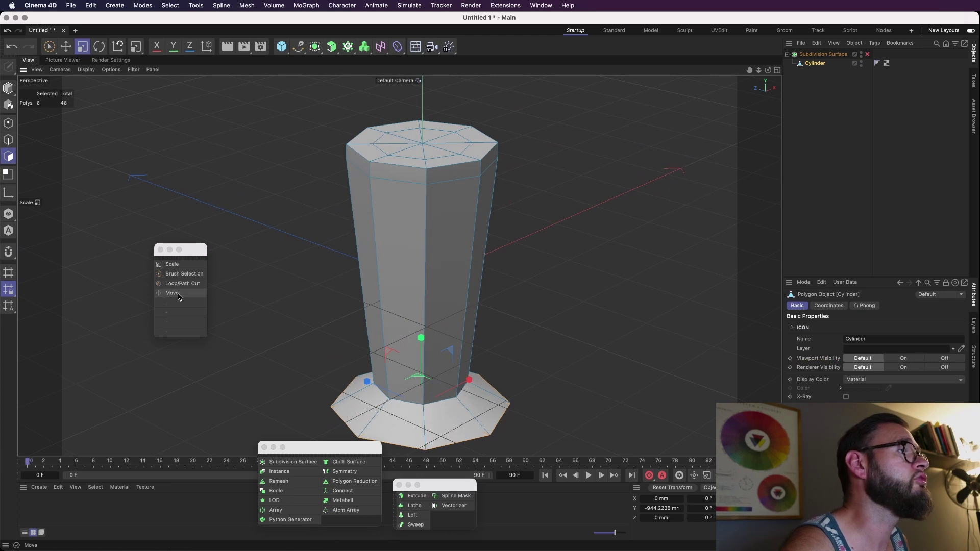
# - Use Loop Selection to select the polygon band below the top rim together with all the top cap polygons
pyautogui.click(170, 5)
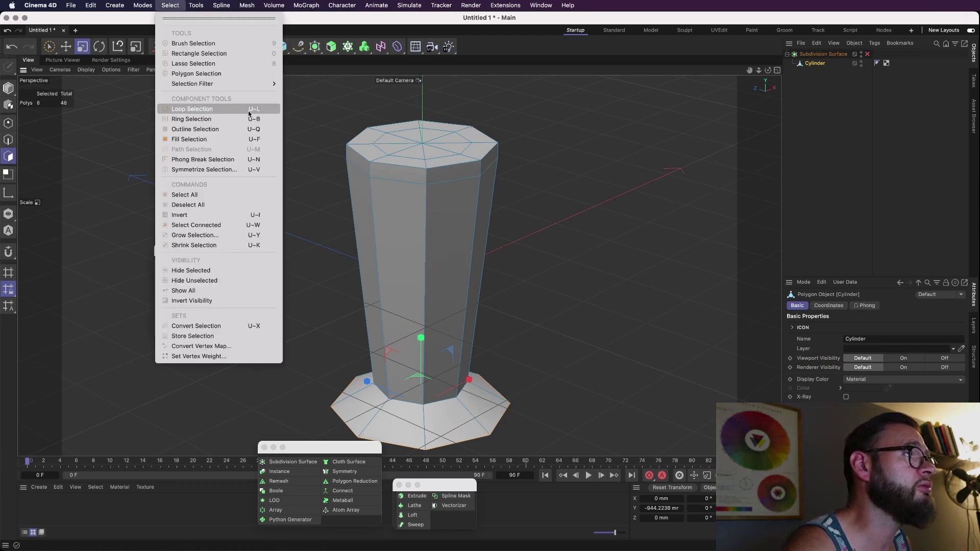
pyautogui.click(191, 109)
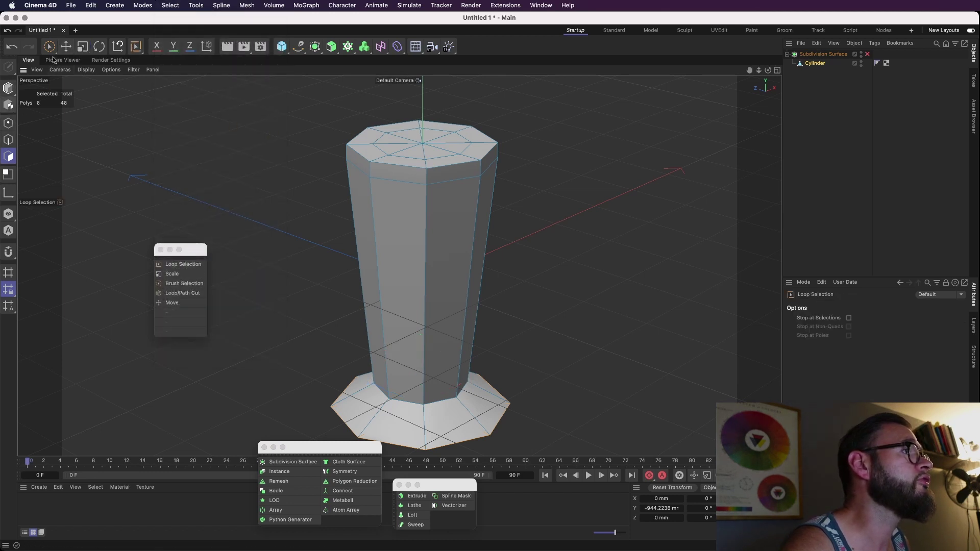
pyautogui.click(168, 265)
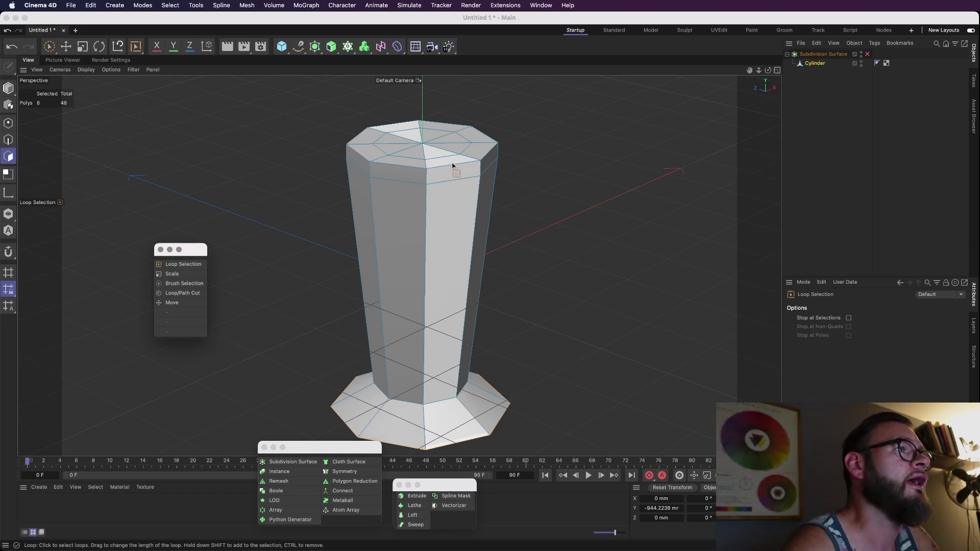
pyautogui.click(481, 170)
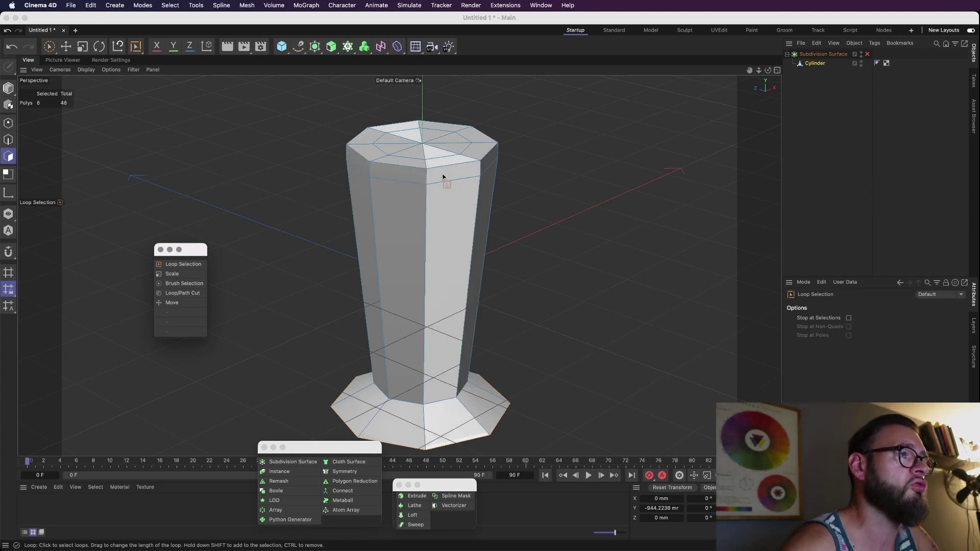
pyautogui.click(472, 158)
pyautogui.keyDown('shift'); pyautogui.click(448, 153); pyautogui.keyUp('shift')
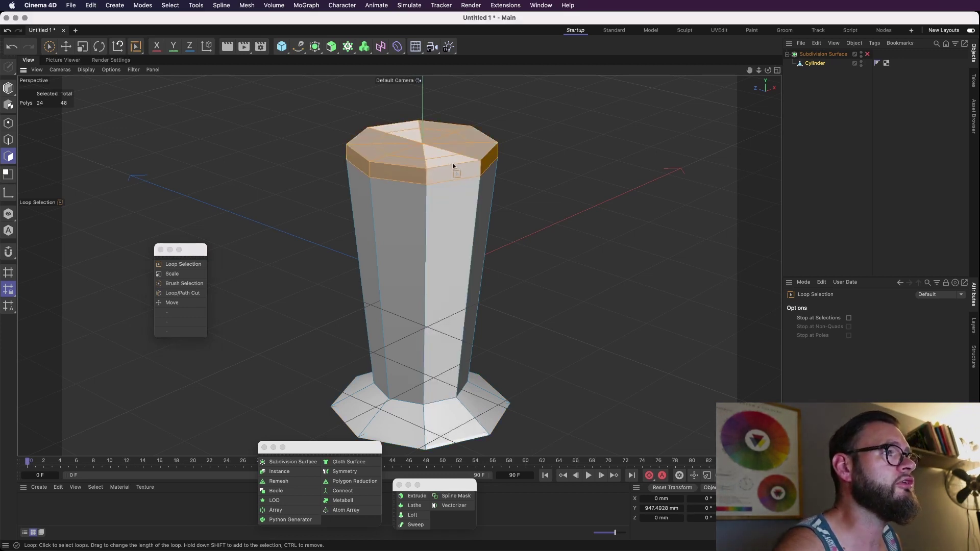
# - Re-enable the Subdivision Surface and scale up the selected top polygons uniformly to widen the upper end
pyautogui.press('q')
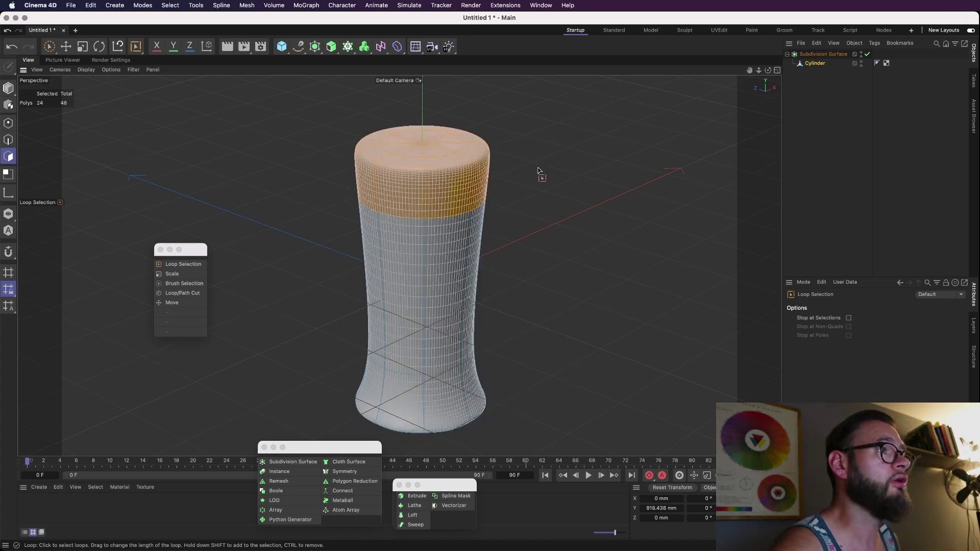
pyautogui.press('t')
pyautogui.keyDown('alt'); pyautogui.moveTo(424, 146); pyautogui.dragTo(606, 203); pyautogui.keyUp('alt')
# - Select the eight inner top cap polygons with Brush Selection and scale them up slightly to narrow the rim
pyautogui.click(184, 284)
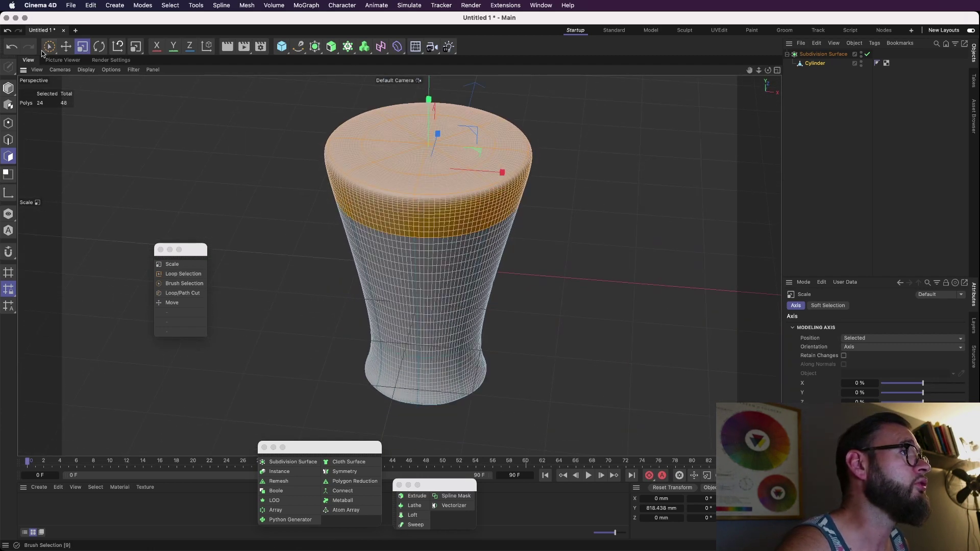
pyautogui.moveTo(426, 128)
pyautogui.mouseDown()
pyautogui.moveTo(408, 147)
pyautogui.moveTo(442, 132)
pyautogui.mouseUp()
pyautogui.press('t')
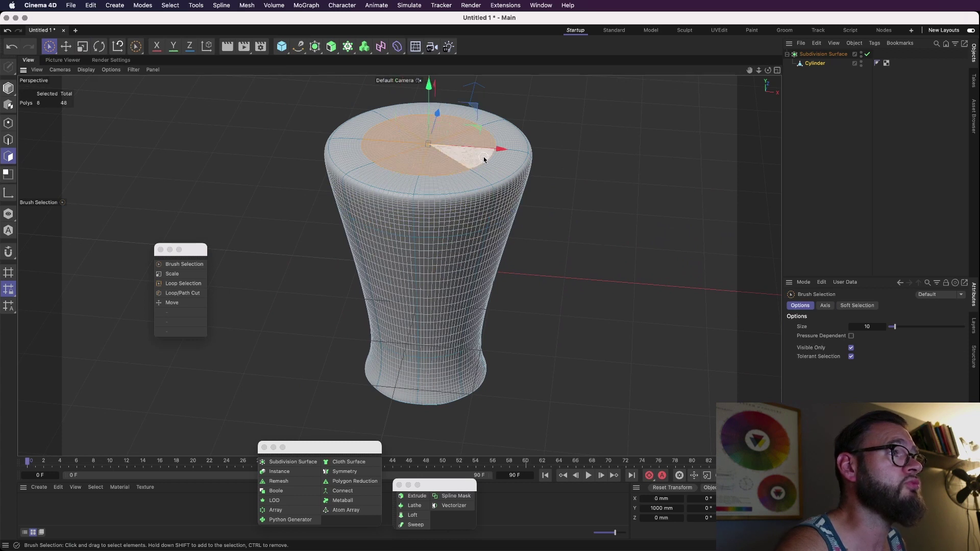
pyautogui.moveTo(476, 134); pyautogui.dragTo(513, 138)
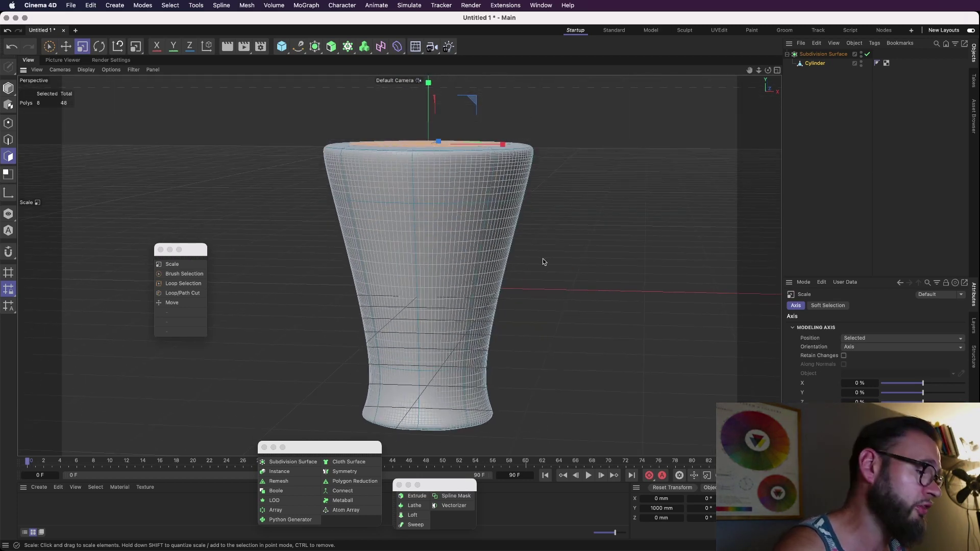
# - Move the inner top cap polygons up to about Y 1136 mm, checking the shape with the Subdivision Surface toggled
pyautogui.keyDown('alt'); pyautogui.moveTo(543, 259); pyautogui.dragTo(506, 275); pyautogui.keyUp('alt')
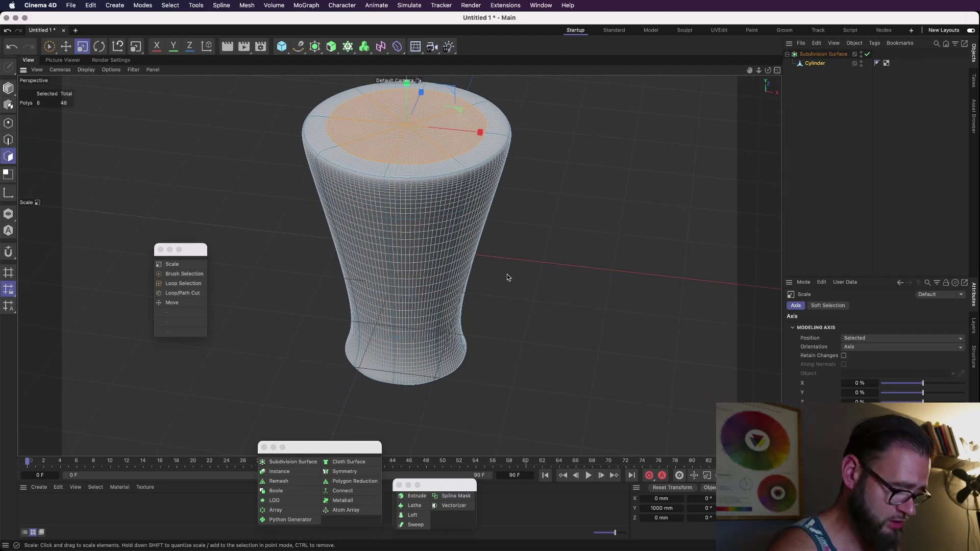
pyautogui.press('e')
pyautogui.keyDown('alt'); pyautogui.moveTo(469, 116); pyautogui.dragTo(468, 180, button='middle'); pyautogui.keyUp('alt')
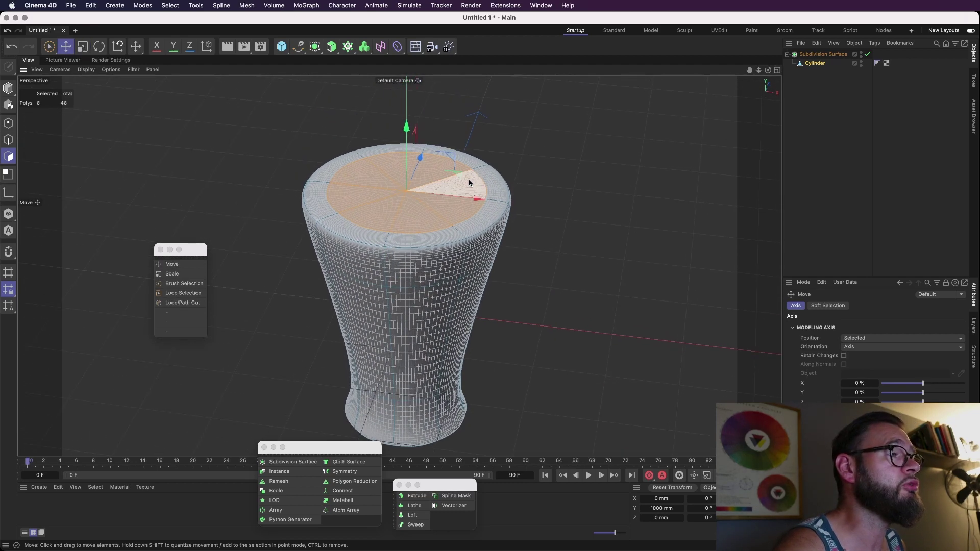
pyautogui.moveTo(404, 137); pyautogui.dragTo(444, 131)
pyautogui.press('q')
pyautogui.press('q')
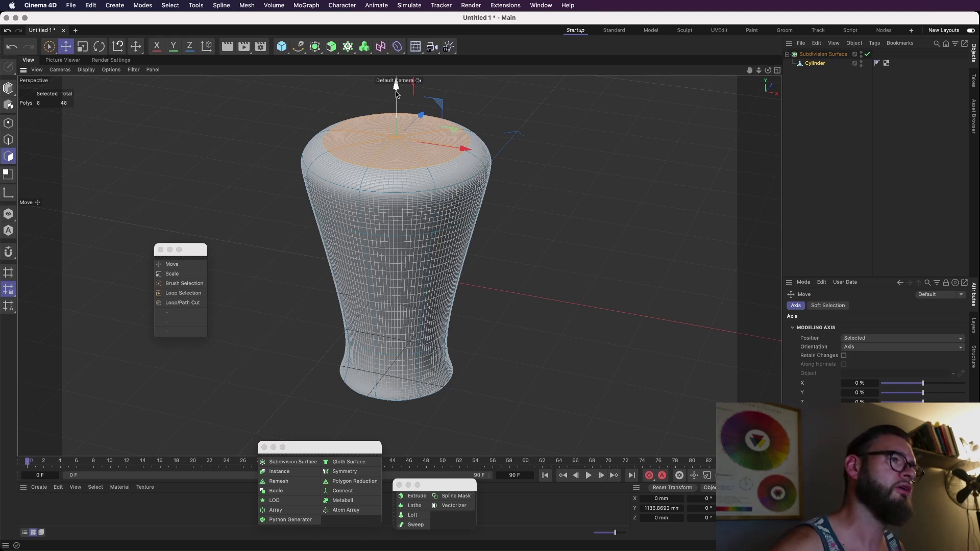
# - Extrude the inner top cap polygons down into the body to about Y 505 mm and show the model as wireframe
pyautogui.keyDown('ctrl'); pyautogui.moveTo(396, 90); pyautogui.dragTo(429, 133); pyautogui.keyUp('ctrl')
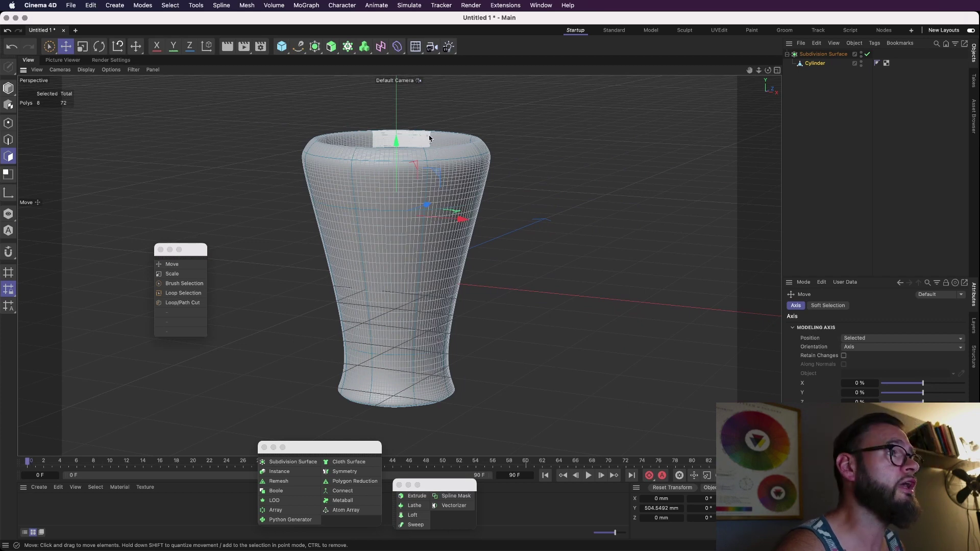
pyautogui.press('n')
pyautogui.press('g')
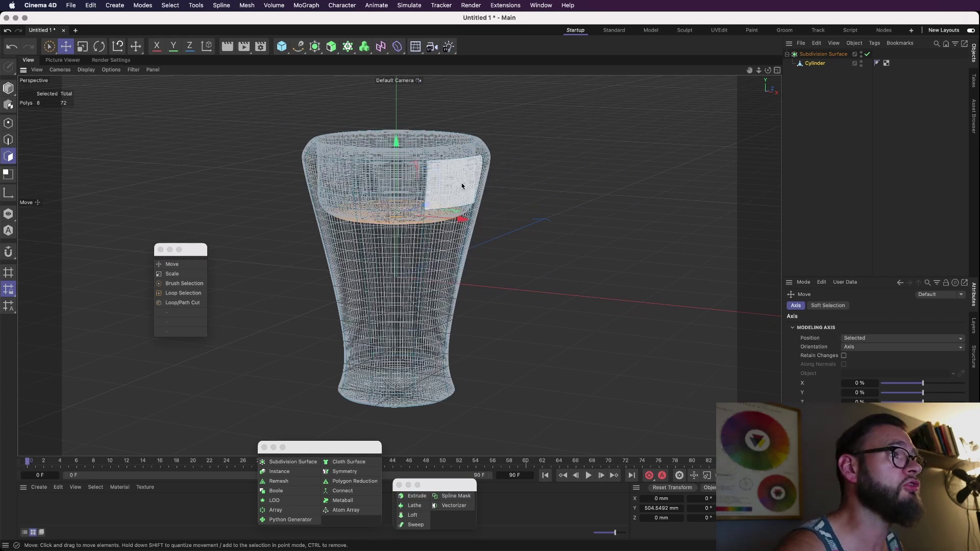
# - Move the extruded inner floor polygons down to about Y -326 mm and scale them down to fit inside the outer wall
pyautogui.keyDown('alt'); pyautogui.moveTo(462, 182); pyautogui.dragTo(461, 172); pyautogui.keyUp('alt')
pyautogui.moveTo(397, 141); pyautogui.dragTo(397, 258)
pyautogui.press('t')
pyautogui.keyDown('alt'); pyautogui.moveTo(491, 257); pyautogui.dragTo(505, 284); pyautogui.keyUp('alt')
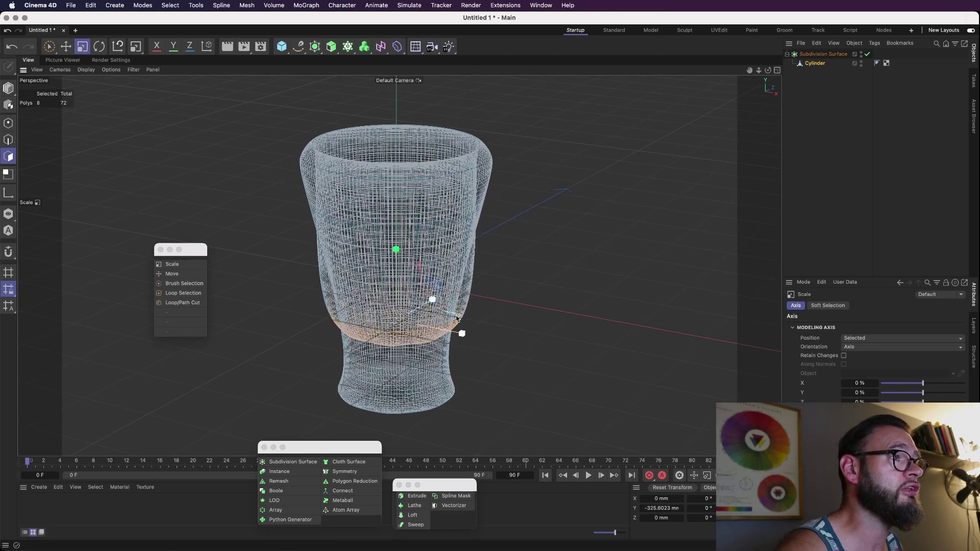
pyautogui.moveTo(456, 316); pyautogui.dragTo(247, 292)
pyautogui.keyDown('alt'); pyautogui.moveTo(290, 284); pyautogui.dragTo(295, 270); pyautogui.keyUp('alt')
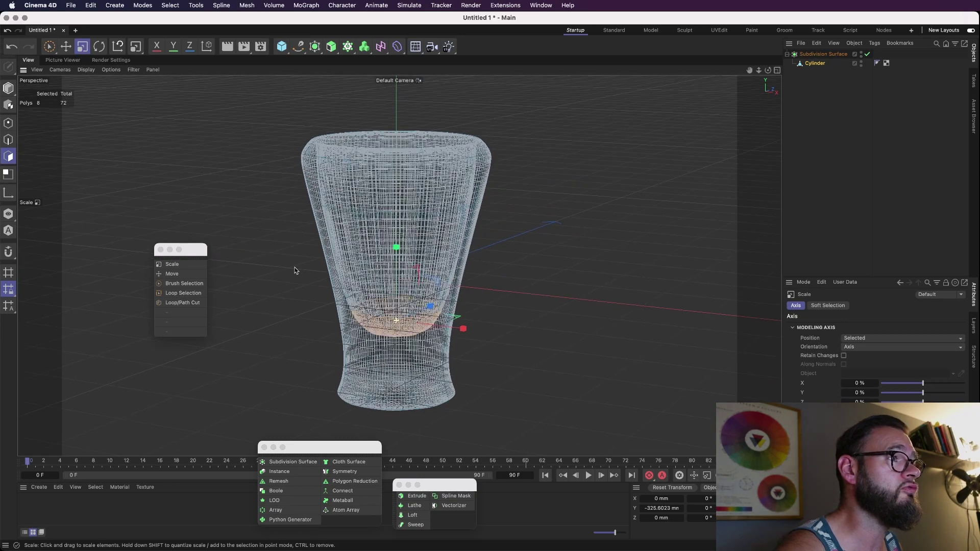
# - Lower the inner floor polygons to about Y -698 mm and scale them down to about 76%
pyautogui.press('e')
pyautogui.moveTo(396, 258); pyautogui.dragTo(393, 307)
pyautogui.press('t')
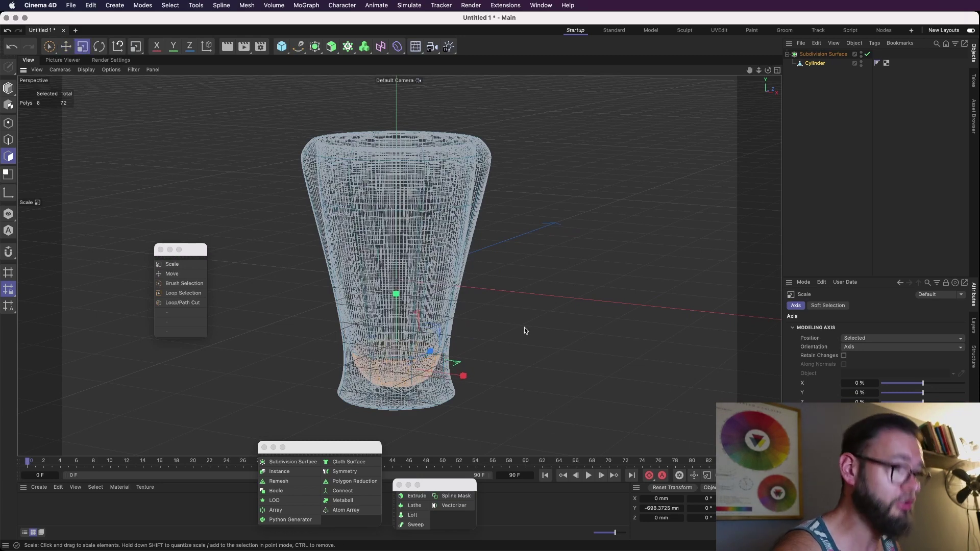
pyautogui.moveTo(454, 365); pyautogui.dragTo(332, 350)
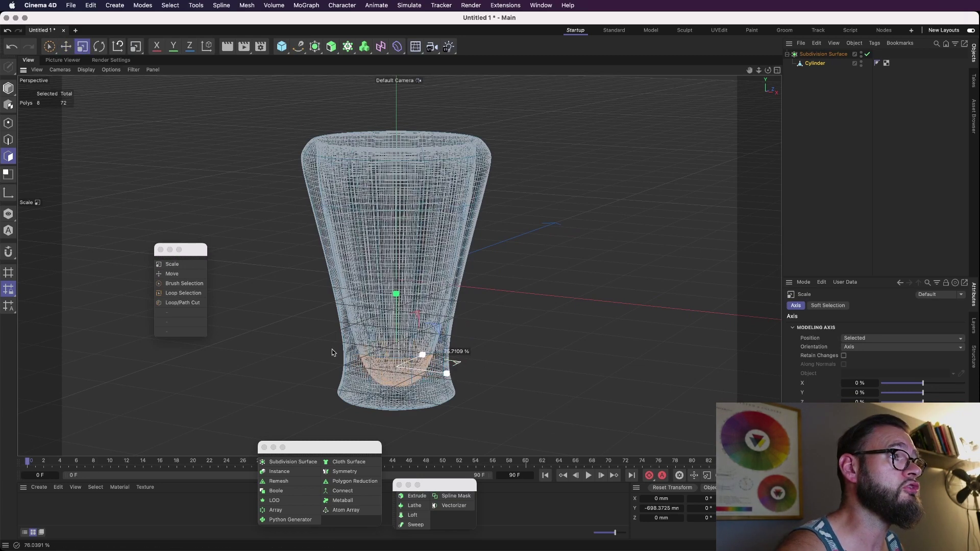
pyautogui.moveTo(477, 265)
pyautogui.keyDown('alt'); pyautogui.mouseDown()
pyautogui.moveTo(428, 309)
pyautogui.moveTo(424, 299)
pyautogui.mouseUp(); pyautogui.keyUp('alt')
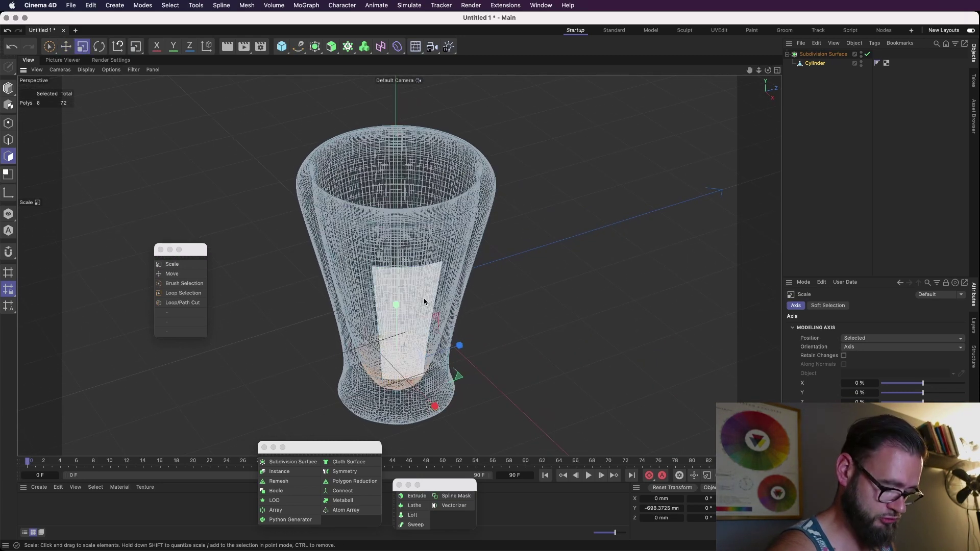
# - Restore the shaded display with lines and switch from polygon editing to Model mode
pyautogui.press('n')
pyautogui.press('b')
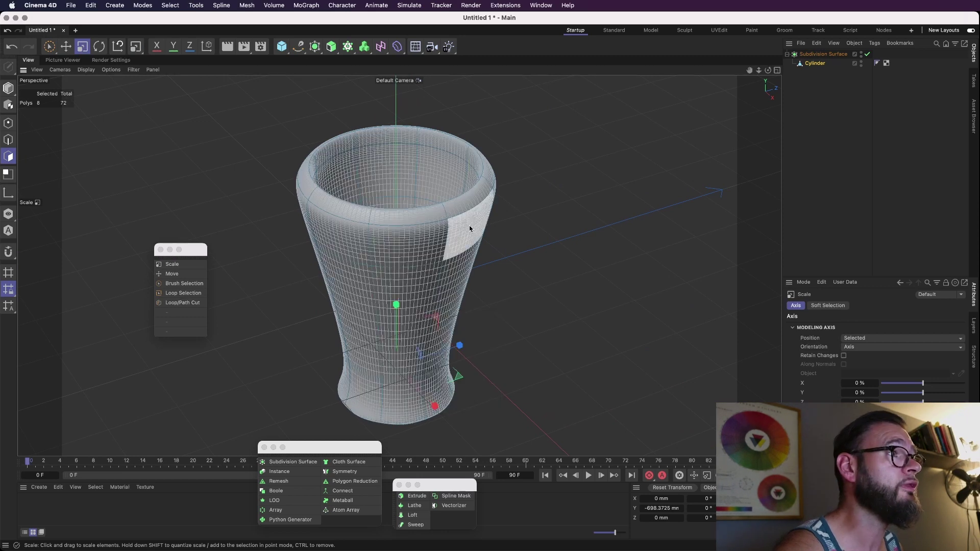
pyautogui.click(8, 89)
pyautogui.press('super+s')
pyautogui.press('Escape')
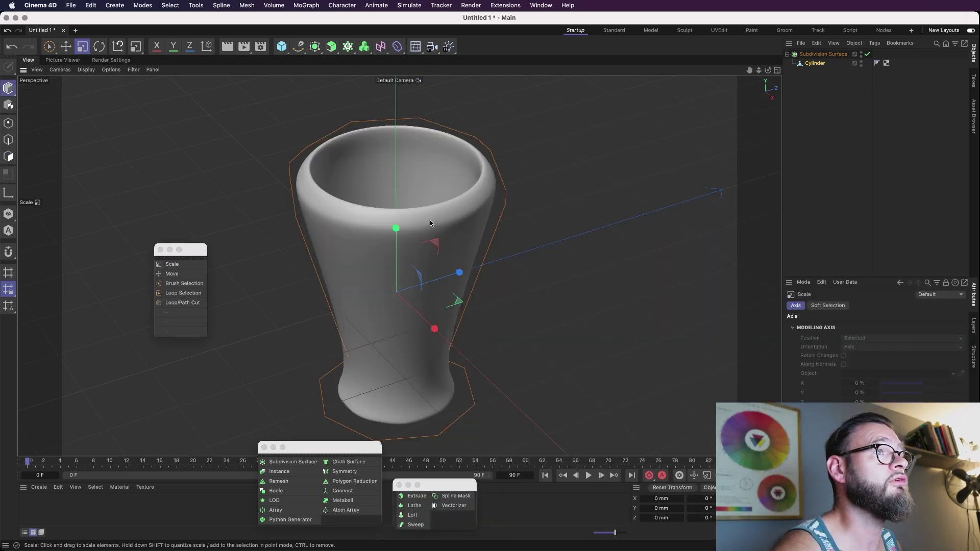
# - Examine the glass's interior from above with the Subdivision Surface off and on
pyautogui.keyDown('alt'); pyautogui.moveTo(491, 224); pyautogui.dragTo(397, 321); pyautogui.keyUp('alt')
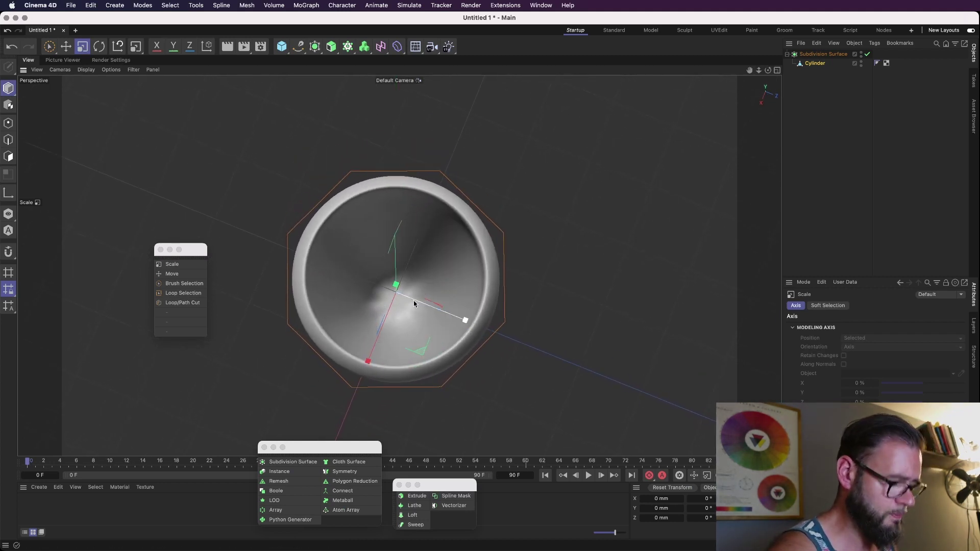
pyautogui.press('q')
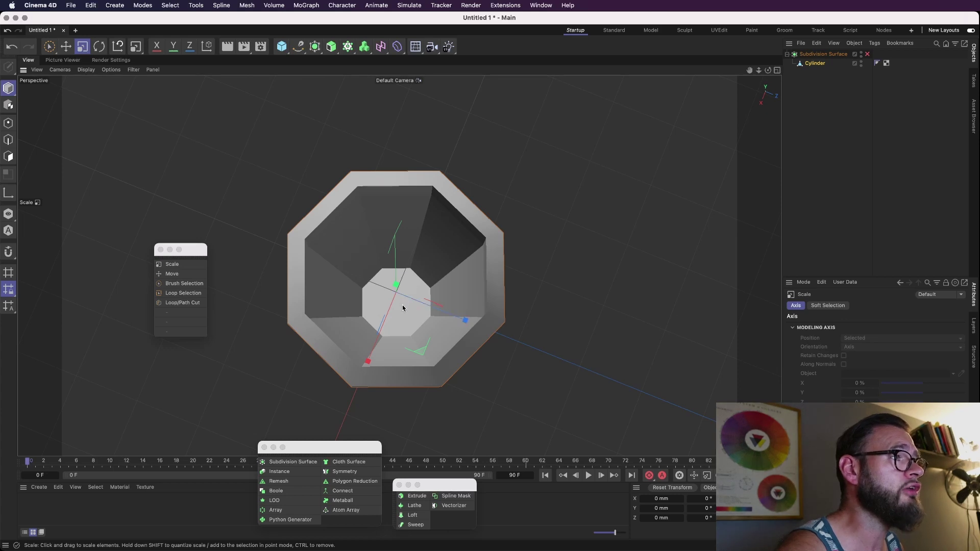
pyautogui.moveTo(403, 308)
pyautogui.keyDown('alt'); pyautogui.mouseDown()
pyautogui.moveTo(415, 283)
pyautogui.moveTo(382, 291)
pyautogui.moveTo(387, 304)
pyautogui.mouseUp(); pyautogui.keyUp('alt')
pyautogui.keyDown('alt'); pyautogui.moveTo(388, 305); pyautogui.dragTo(439, 309, button='right'); pyautogui.keyUp('alt')
pyautogui.keyDown('alt'); pyautogui.moveTo(440, 308); pyautogui.dragTo(426, 288); pyautogui.keyUp('alt')
pyautogui.press('q')
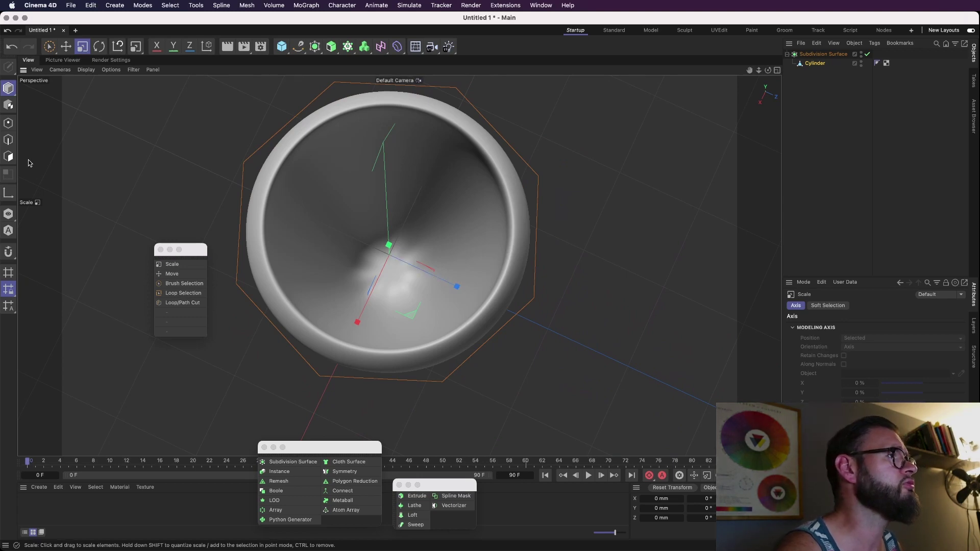
# - Raise the inner floor polygons to about Y -60 mm, comparing the cage and the smoothed shape
pyautogui.click(8, 156)
pyautogui.click(50, 47)
pyautogui.keyDown('alt'); pyautogui.moveTo(491, 242); pyautogui.dragTo(483, 196); pyautogui.keyUp('alt')
pyautogui.moveTo(388, 238); pyautogui.dragTo(390, 213)
pyautogui.press('q')
pyautogui.keyDown('alt'); pyautogui.moveTo(449, 190); pyautogui.dragTo(446, 217); pyautogui.keyUp('alt')
pyautogui.press('q')
pyautogui.moveTo(390, 237)
pyautogui.mouseDown()
pyautogui.moveTo(383, 180)
pyautogui.moveTo(389, 236)
pyautogui.moveTo(388, 194)
pyautogui.moveTo(389, 217)
pyautogui.moveTo(405, 150)
pyautogui.moveTo(389, 184)
pyautogui.moveTo(390, 246)
pyautogui.moveTo(390, 234)
pyautogui.mouseUp()
pyautogui.press('q')
pyautogui.press('q')
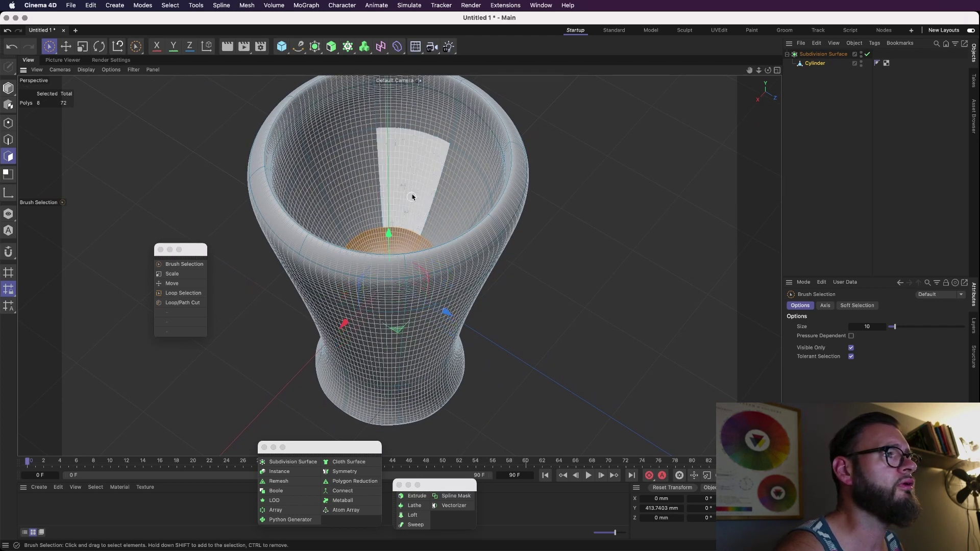
pyautogui.keyDown('alt'); pyautogui.moveTo(412, 198); pyautogui.dragTo(419, 226); pyautogui.keyUp('alt')
pyautogui.press('q')
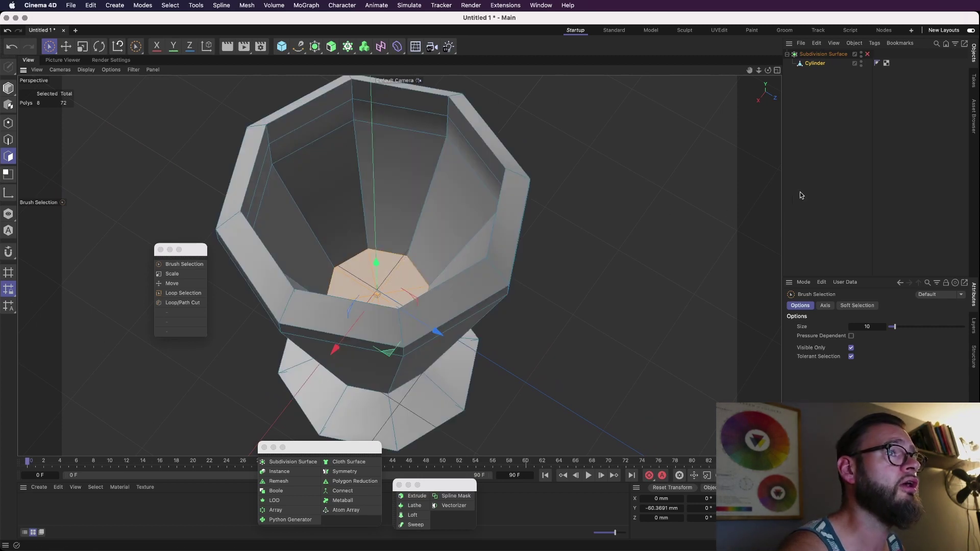
# - Re-enable the selected Subdivision Surface and examine the smoothed glass from above and from the side
pyautogui.click(827, 55)
pyautogui.press('q')
pyautogui.keyDown('alt'); pyautogui.moveTo(451, 221); pyautogui.dragTo(447, 285); pyautogui.keyUp('alt')
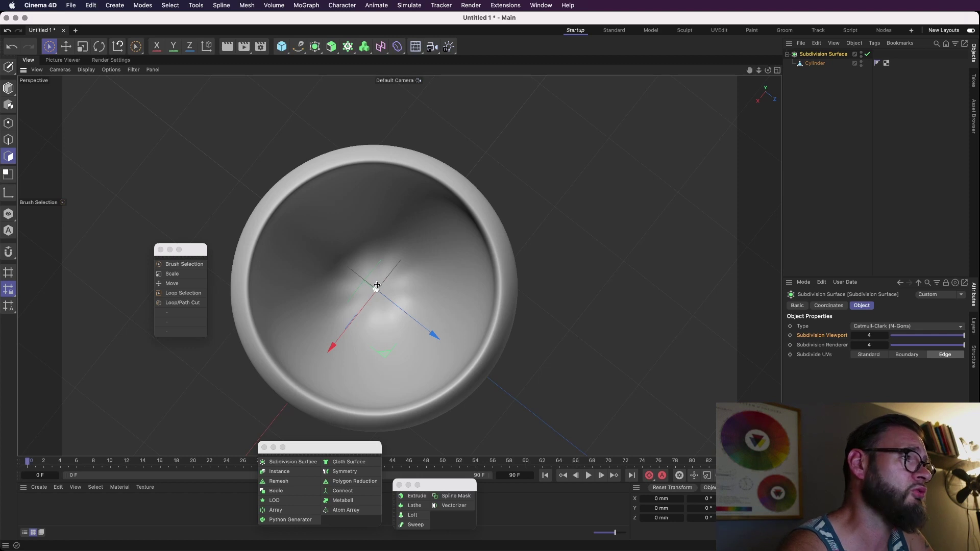
pyautogui.keyDown('alt'); pyautogui.moveTo(377, 286); pyautogui.dragTo(377, 290); pyautogui.keyUp('alt')
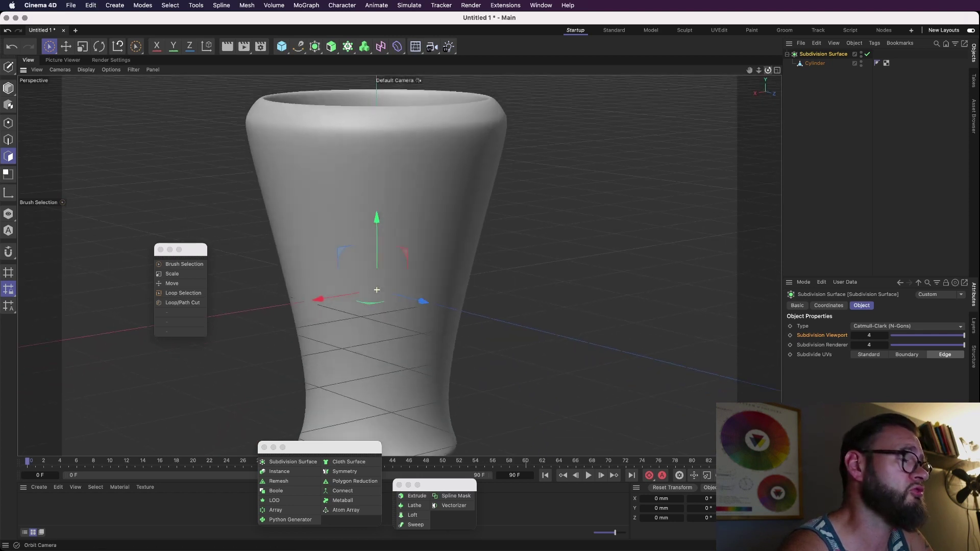
pyautogui.moveTo(768, 70); pyautogui.dragTo(768, 65)
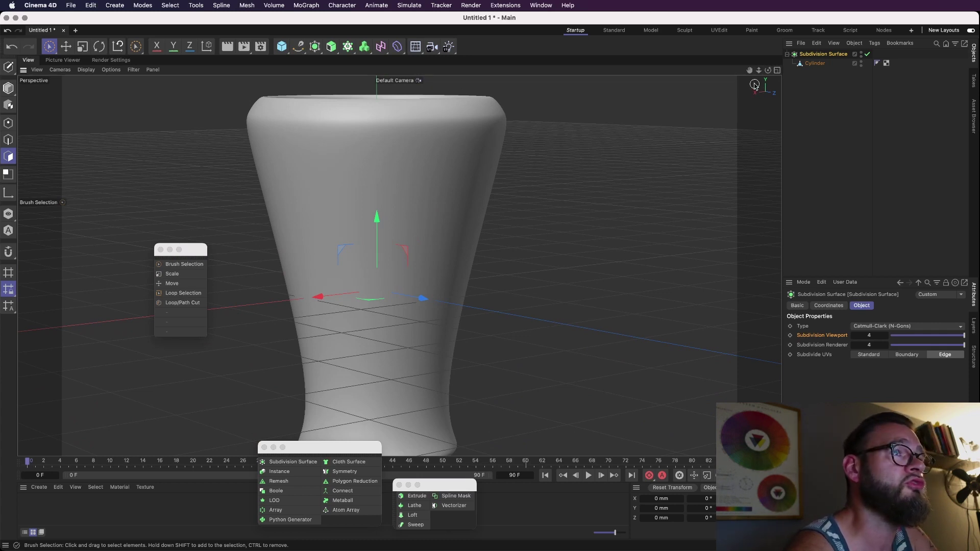
pyautogui.moveTo(750, 71); pyautogui.dragTo(684, 61)
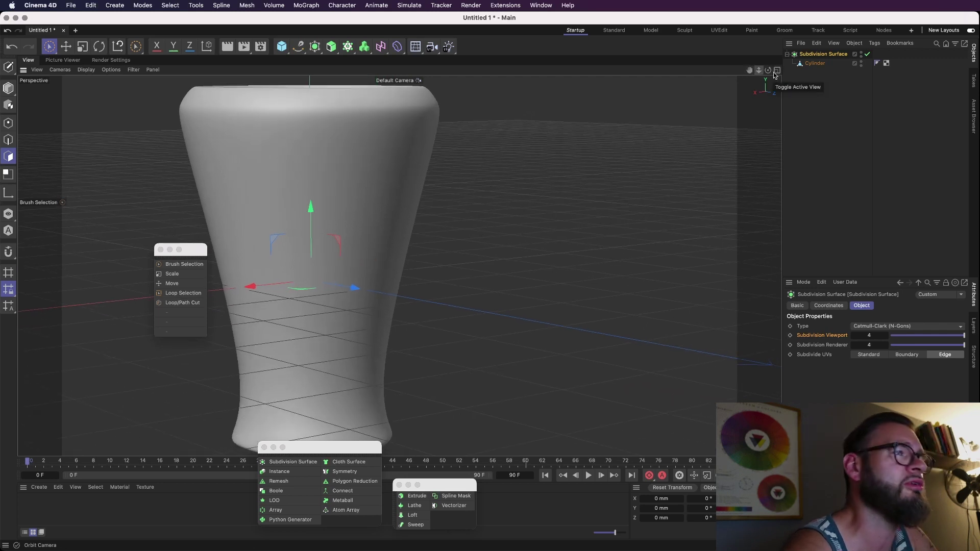
pyautogui.moveTo(766, 70); pyautogui.dragTo(768, 159)
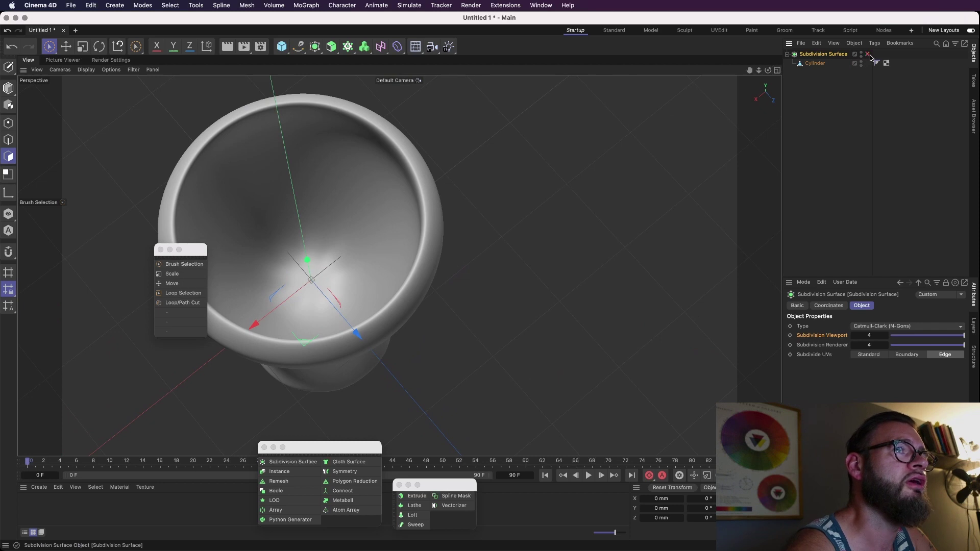
# - Toggle the Subdivision Surface to compare the low-poly cage with the smoothed glass, and select the Cylinder for a side view
pyautogui.click(868, 55)
pyautogui.click(869, 55)
pyautogui.click(869, 55)
pyautogui.click(869, 55)
pyautogui.click(869, 54)
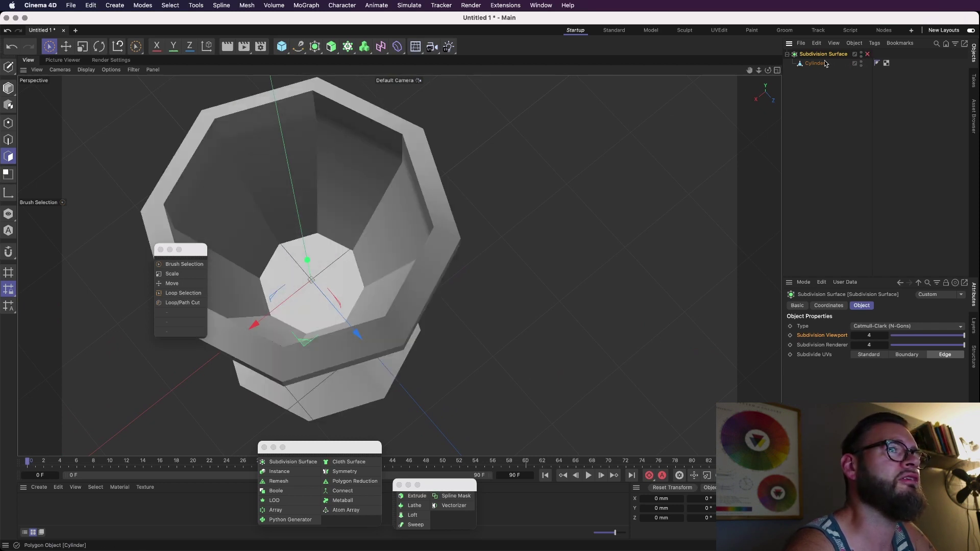
pyautogui.click(815, 63)
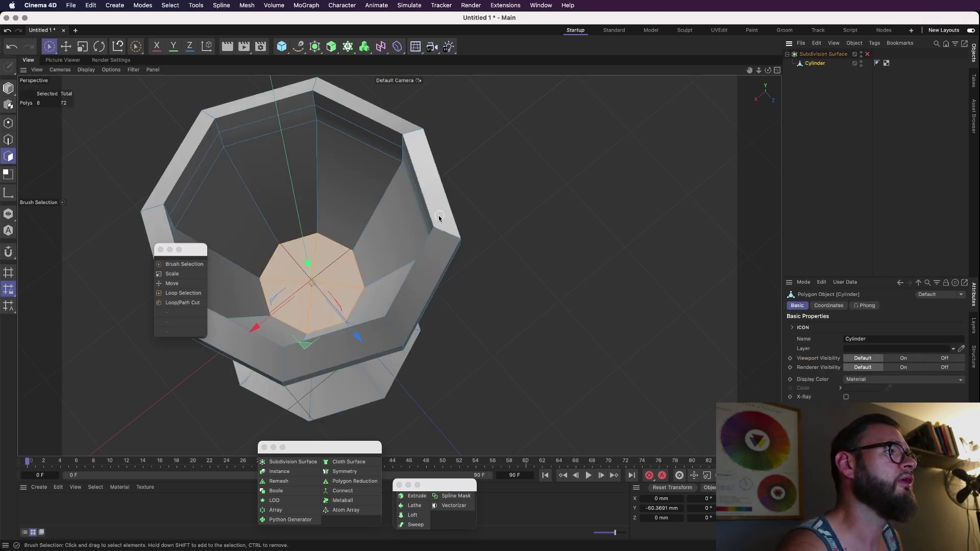
pyautogui.keyDown('alt'); pyautogui.moveTo(439, 216); pyautogui.dragTo(633, 116); pyautogui.keyUp('alt')
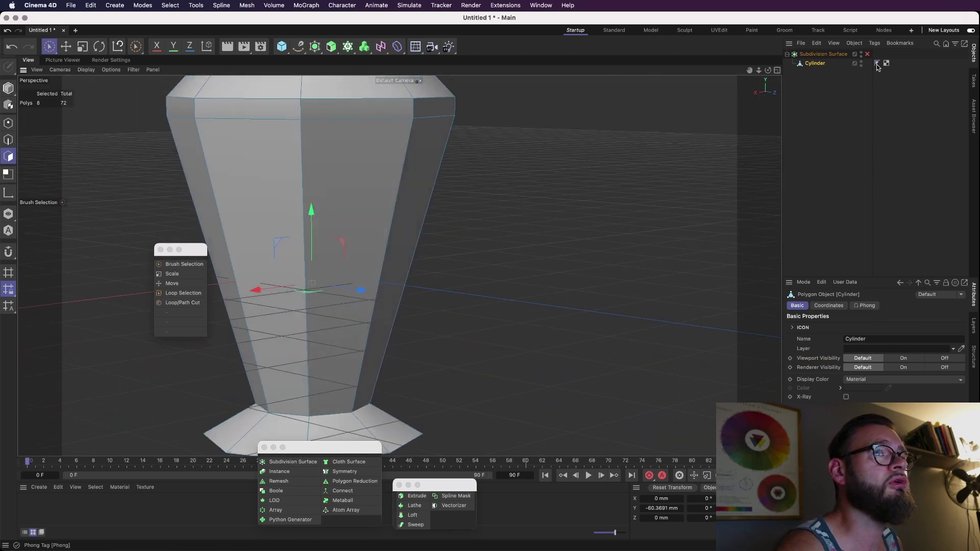
pyautogui.click(868, 54)
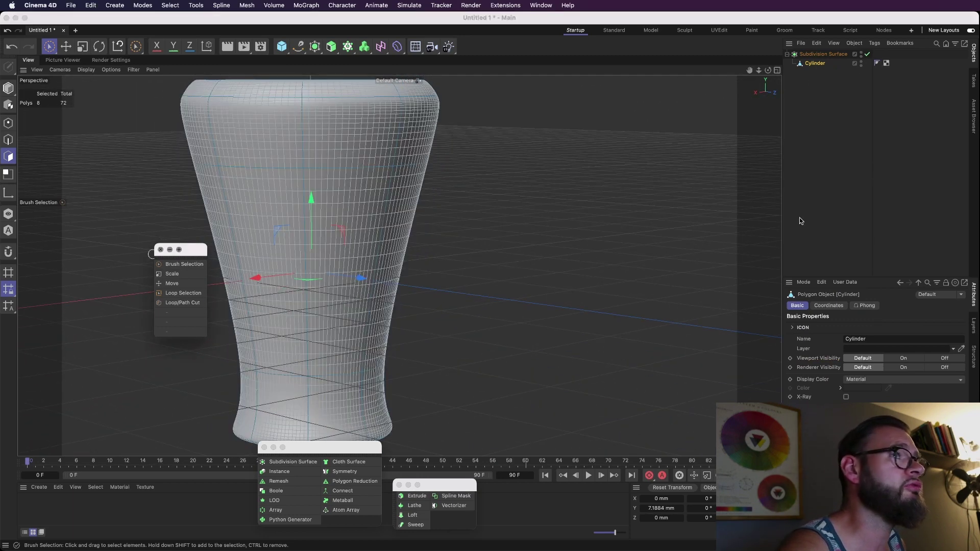
# - Place the floating modelling tools palette beside the generator palettes and frame the whole glass
pyautogui.moveTo(190, 250)
pyautogui.mouseDown()
pyautogui.moveTo(636, 297)
pyautogui.moveTo(831, 247)
pyautogui.moveTo(484, 451)
pyautogui.moveTo(524, 442)
pyautogui.mouseUp()
pyautogui.keyDown('alt'); pyautogui.moveTo(372, 266); pyautogui.dragTo(351, 292); pyautogui.keyUp('alt')
pyautogui.keyDown('alt'); pyautogui.moveTo(350, 292); pyautogui.dragTo(327, 295, button='right'); pyautogui.keyUp('alt')
pyautogui.keyDown('alt'); pyautogui.moveTo(465, 265); pyautogui.dragTo(337, 272, button='middle'); pyautogui.keyUp('alt')
pyautogui.keyDown('alt'); pyautogui.moveTo(299, 244); pyautogui.dragTo(300, 280); pyautogui.keyUp('alt')
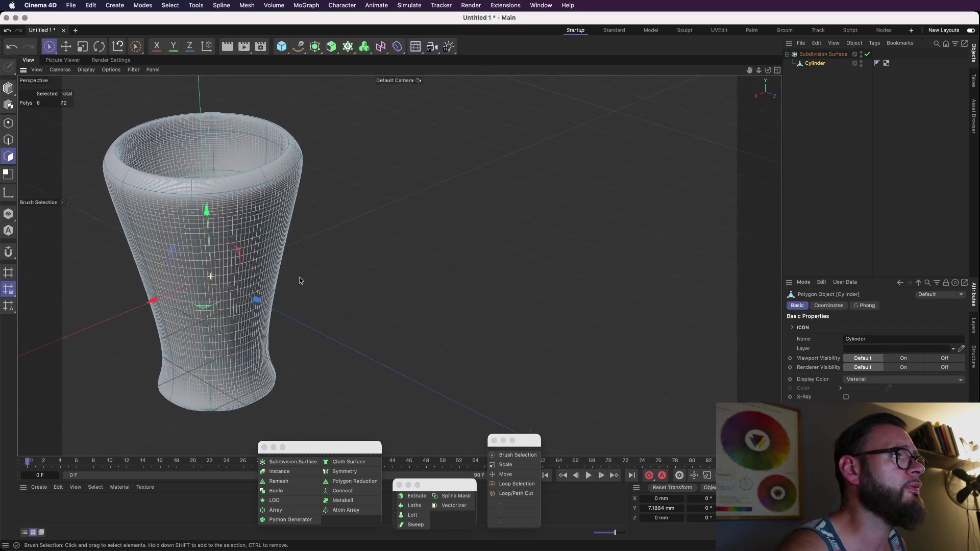
pyautogui.press('h')
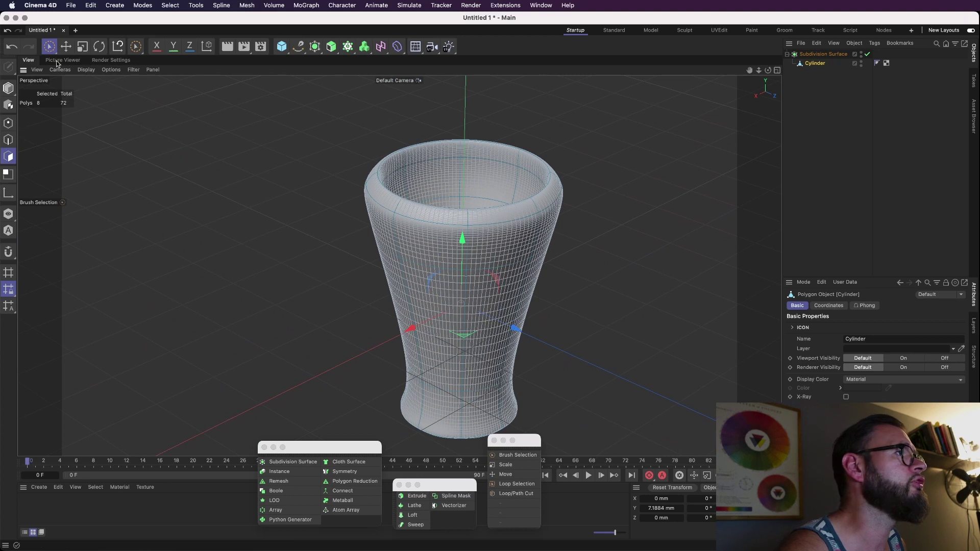
# - In Model mode, move the glass along X to about 2420 mm and collapse the Subdivision Surface hierarchy
pyautogui.click(8, 88)
pyautogui.click(65, 47)
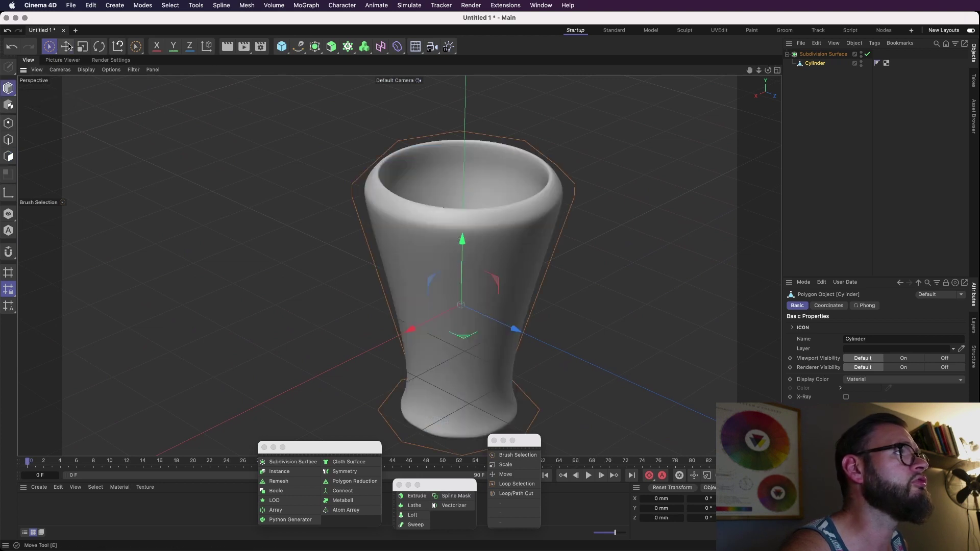
pyautogui.click(788, 54)
pyautogui.keyDown('alt'); pyautogui.moveTo(574, 277); pyautogui.dragTo(106, 301); pyautogui.keyUp('alt')
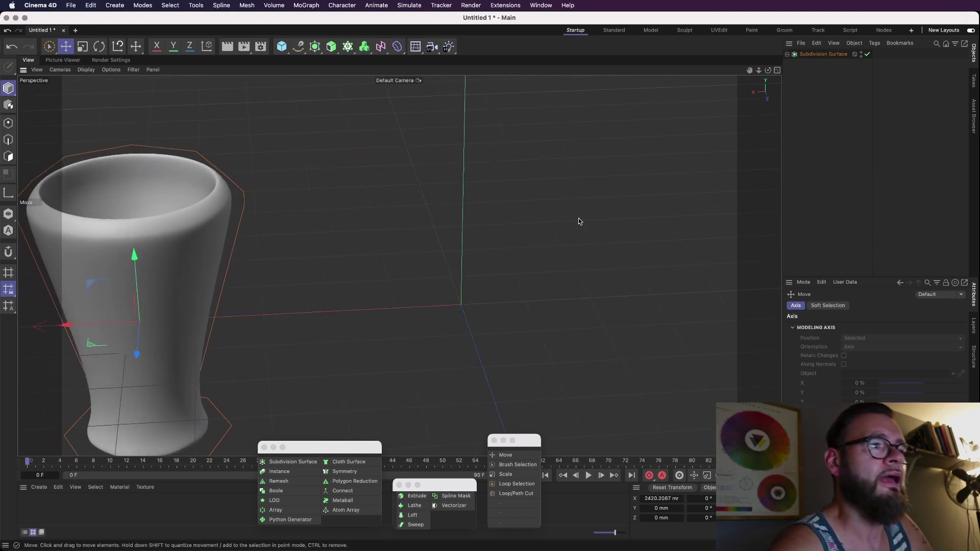
# - Detach the spline tools as a floating palette and place it alongside the generator and modelling palettes
pyautogui.moveTo(436, 485)
pyautogui.mouseDown()
pyautogui.moveTo(436, 473)
pyautogui.moveTo(436, 484)
pyautogui.mouseUp()
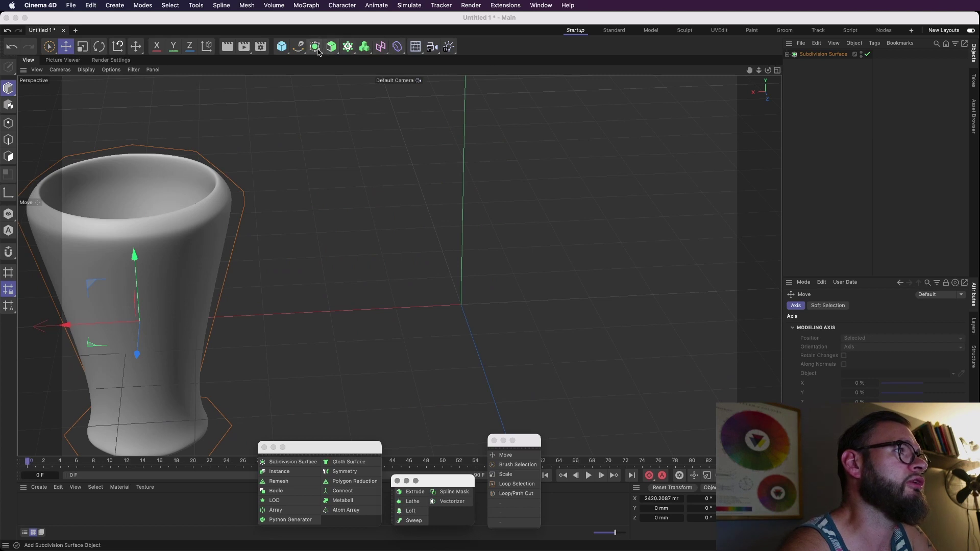
pyautogui.click(298, 47)
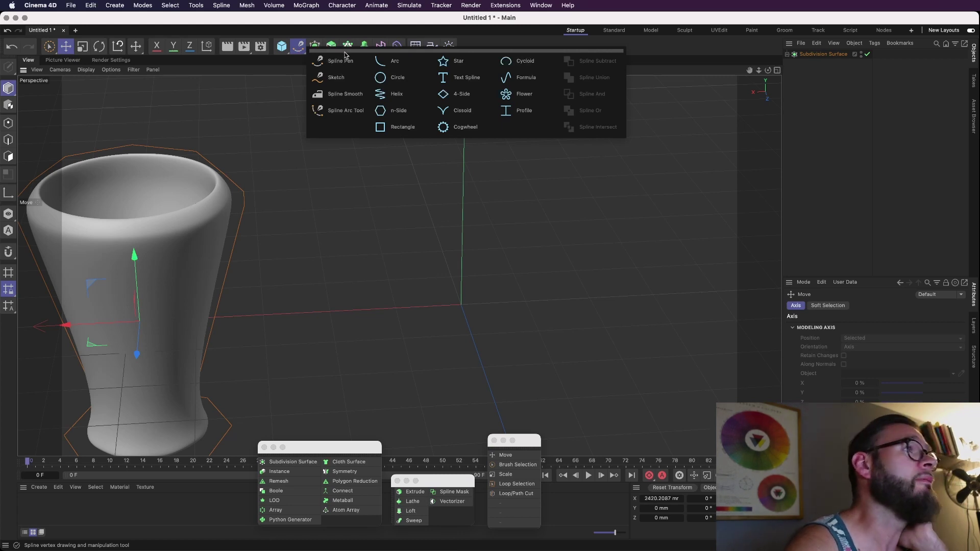
pyautogui.moveTo(361, 51); pyautogui.dragTo(652, 471)
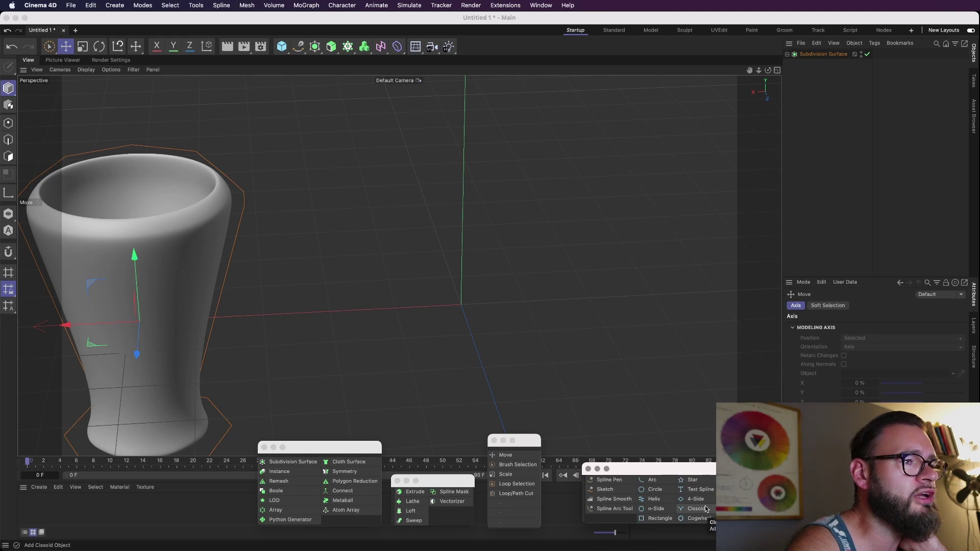
# - Add an Extrude generator, compare the glass with the Subdivision Surface off and on, and reselect the Extrude
pyautogui.click(412, 493)
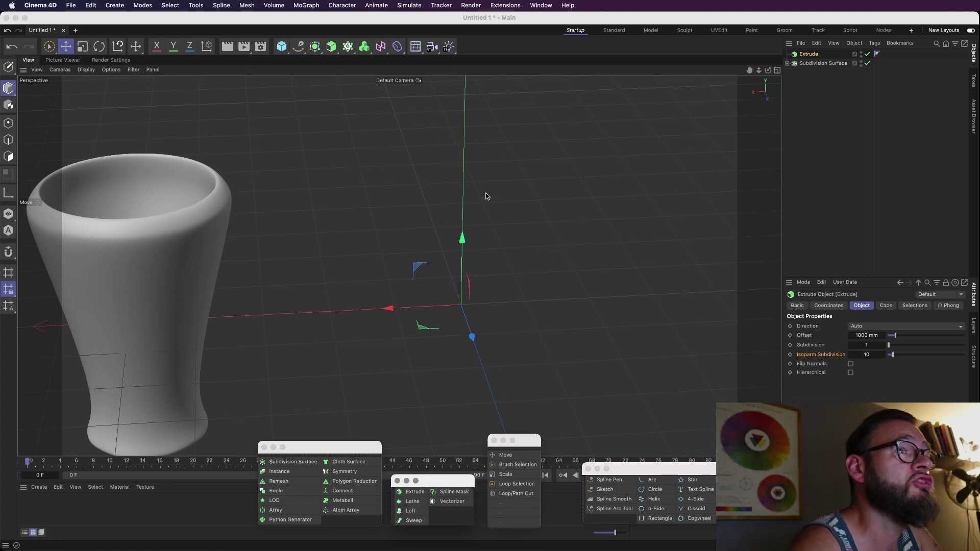
pyautogui.click(812, 64)
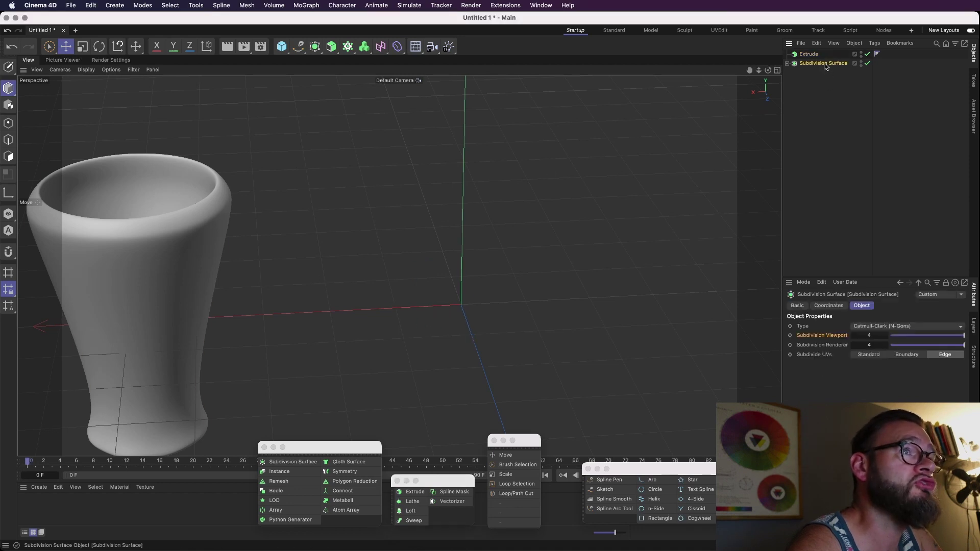
pyautogui.click(867, 64)
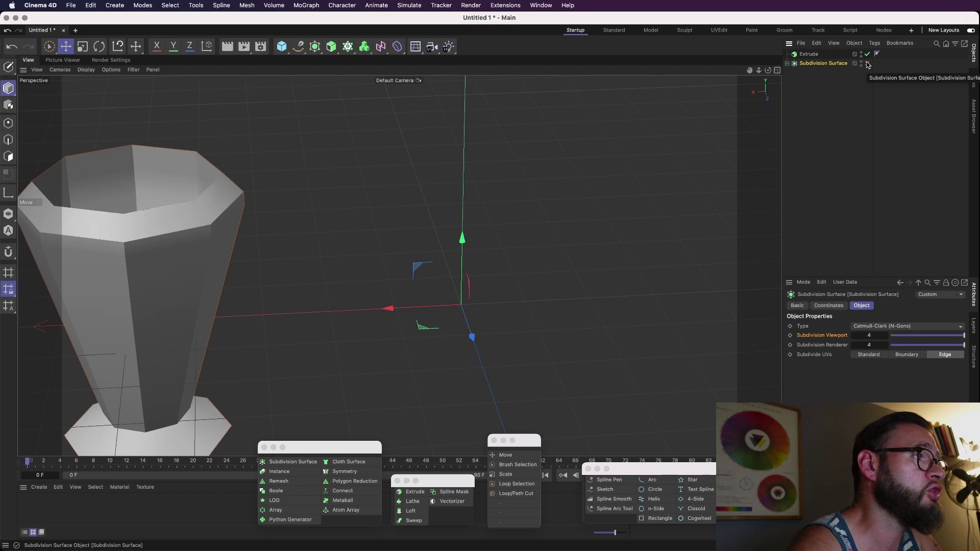
pyautogui.click(868, 63)
pyautogui.click(809, 54)
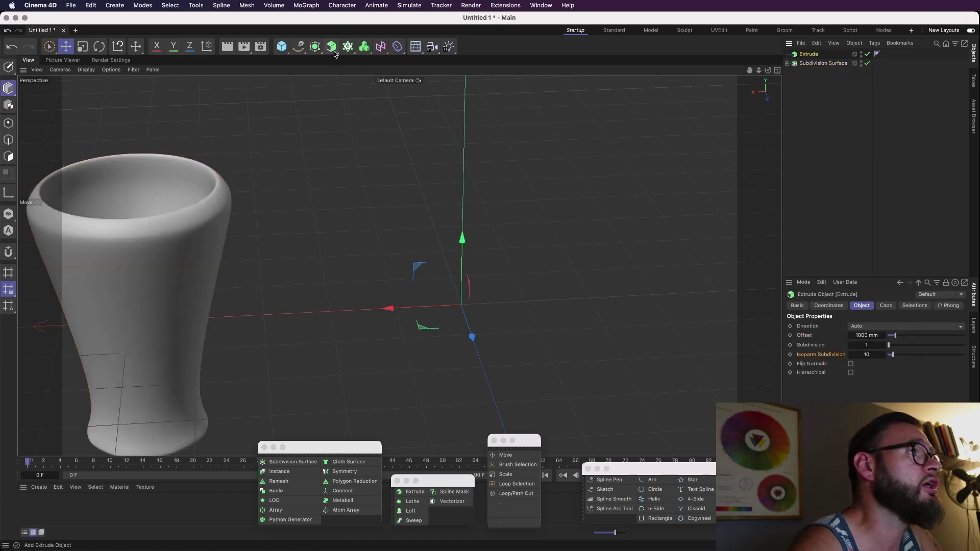
# - Add a Circle spline and make it a child of the Extrude generator
pyautogui.click(298, 46)
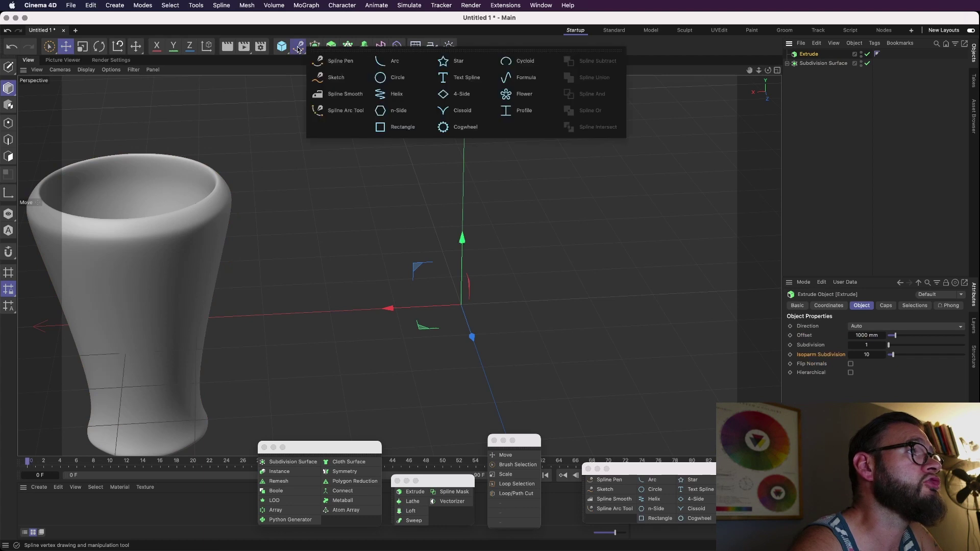
pyautogui.click(391, 76)
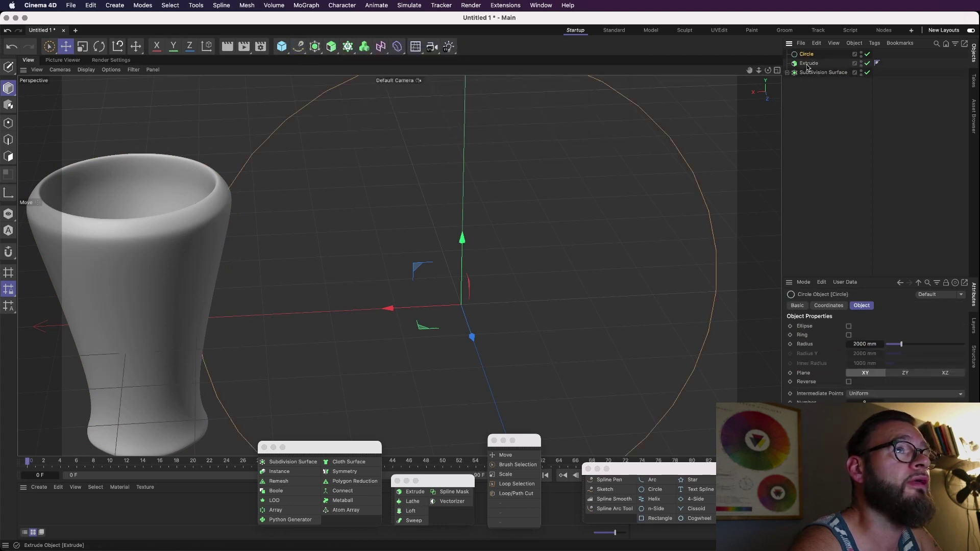
pyautogui.moveTo(808, 55); pyautogui.dragTo(811, 64)
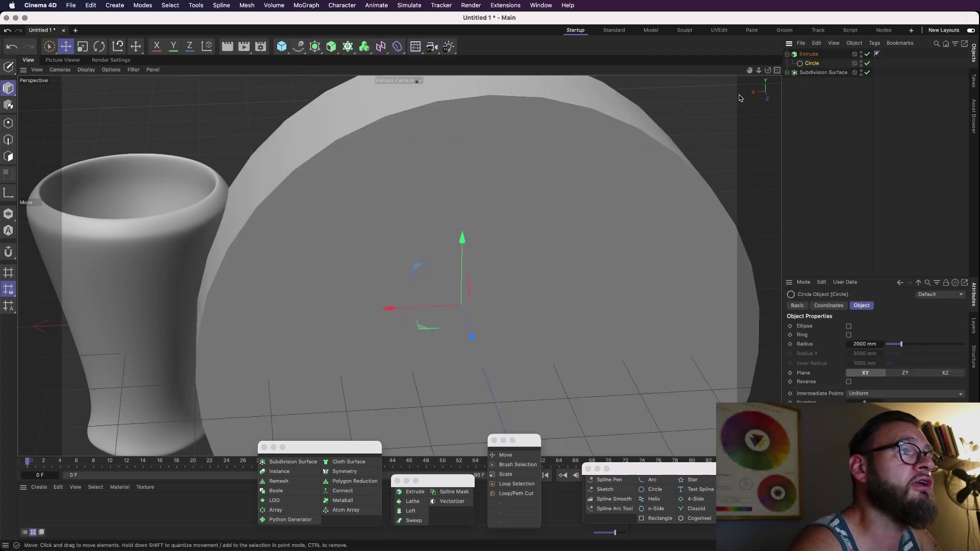
# - Scale the circle inside the Extrude down uniformly to a radius of about 631 mm
pyautogui.scroll(-8, 674, 146)
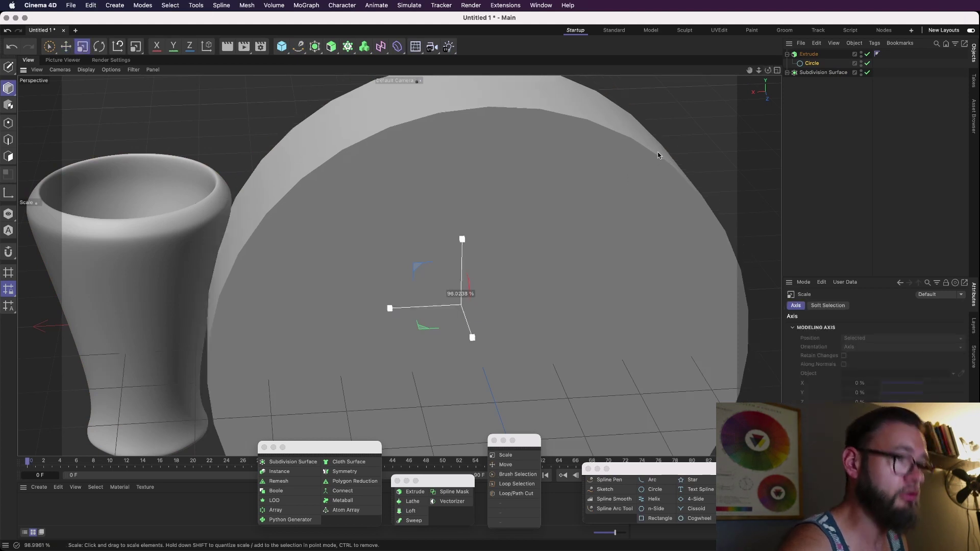
pyautogui.press('t')
pyautogui.press('e')
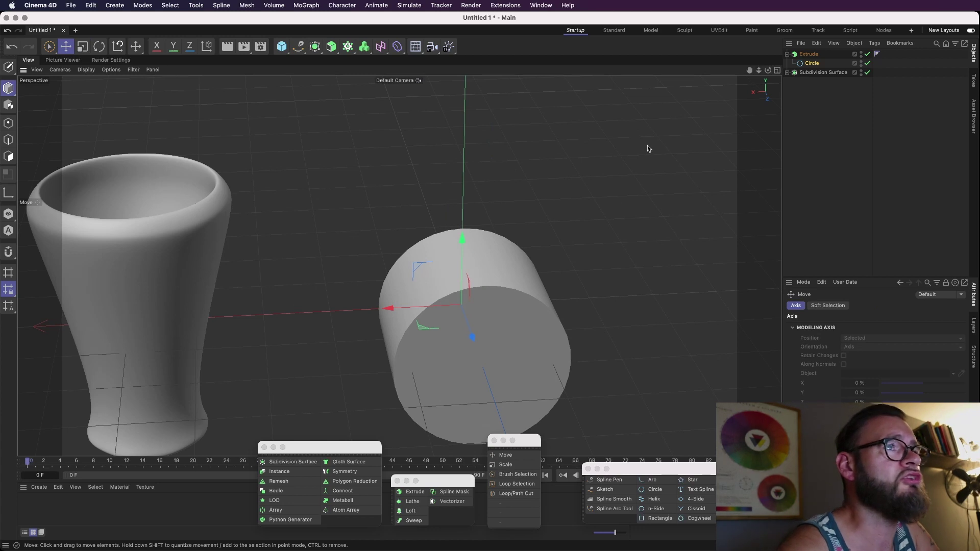
# - Compare the bare circle spline with the extruded solid by switching the Extrude generator off and on
pyautogui.click(868, 54)
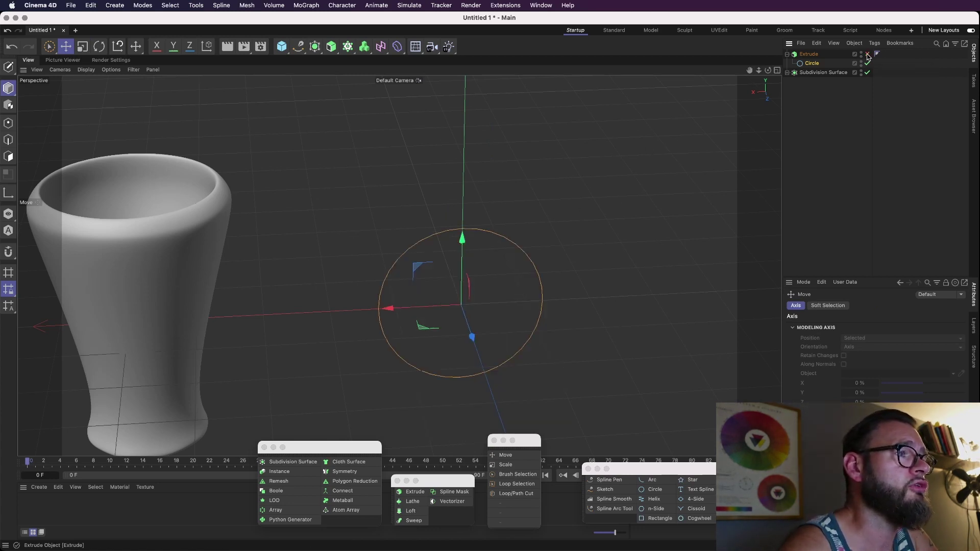
pyautogui.click(868, 54)
pyautogui.click(868, 55)
pyautogui.click(868, 55)
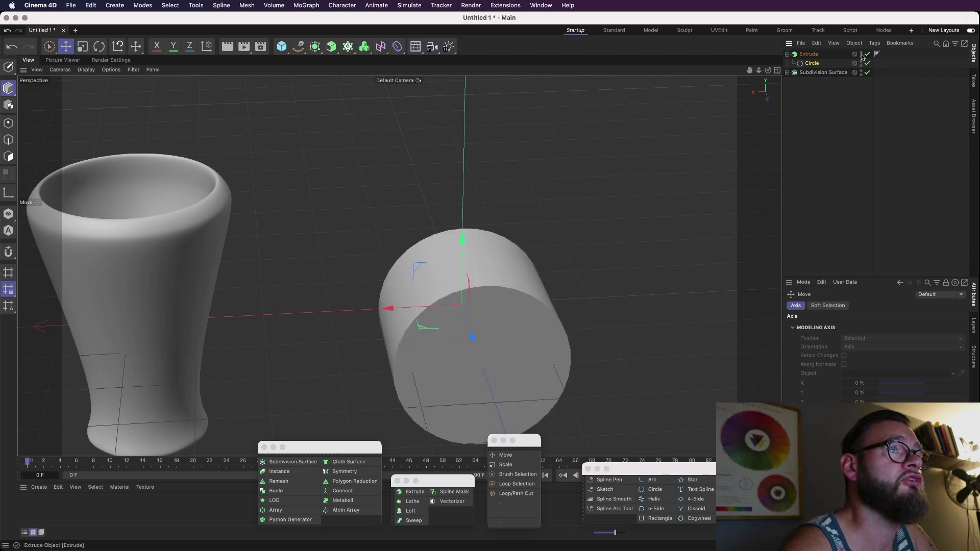
# - Give both caps of the Extrude a round bevel with a size of about 13.9 mm
pyautogui.click(813, 54)
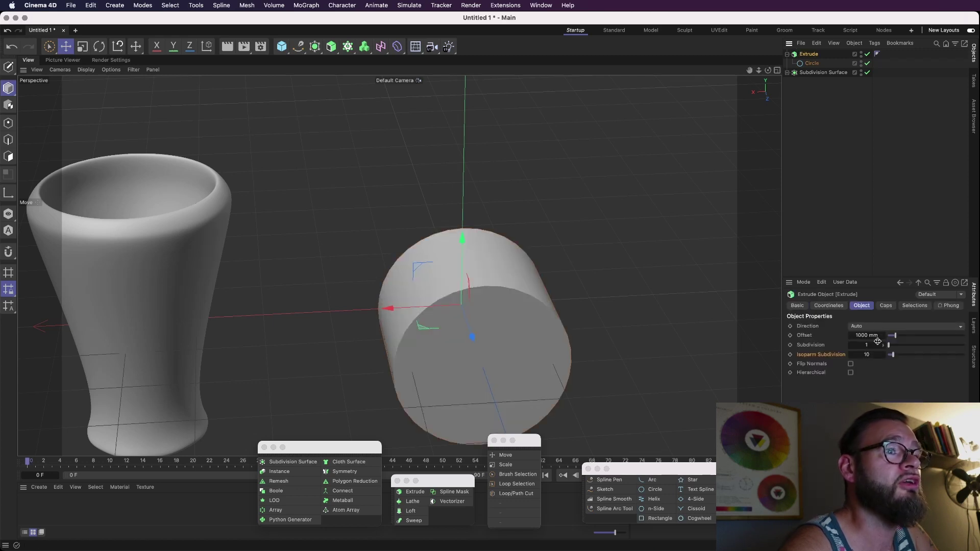
pyautogui.click(887, 307)
pyautogui.moveTo(751, 469); pyautogui.dragTo(718, 481)
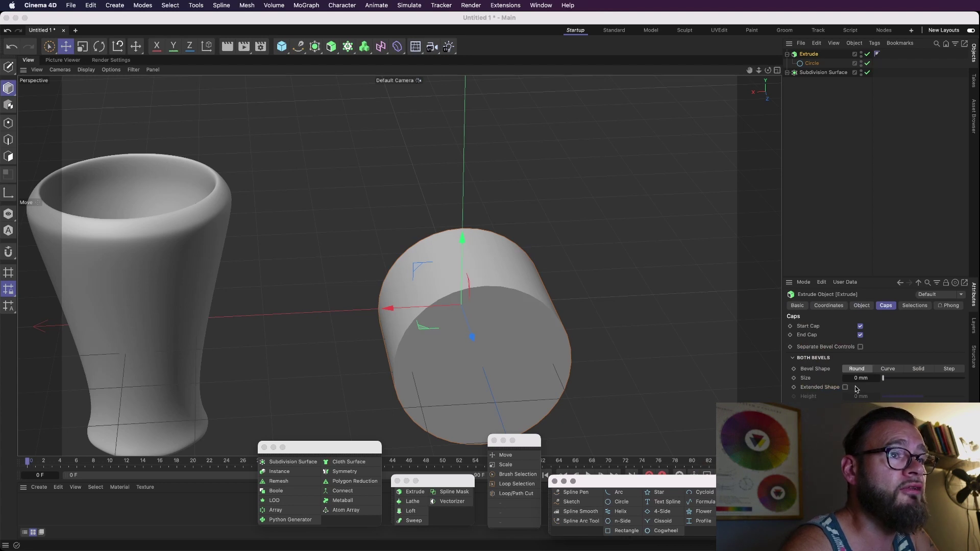
pyautogui.moveTo(883, 381)
pyautogui.mouseDown()
pyautogui.moveTo(893, 381)
pyautogui.moveTo(884, 381)
pyautogui.mouseUp()
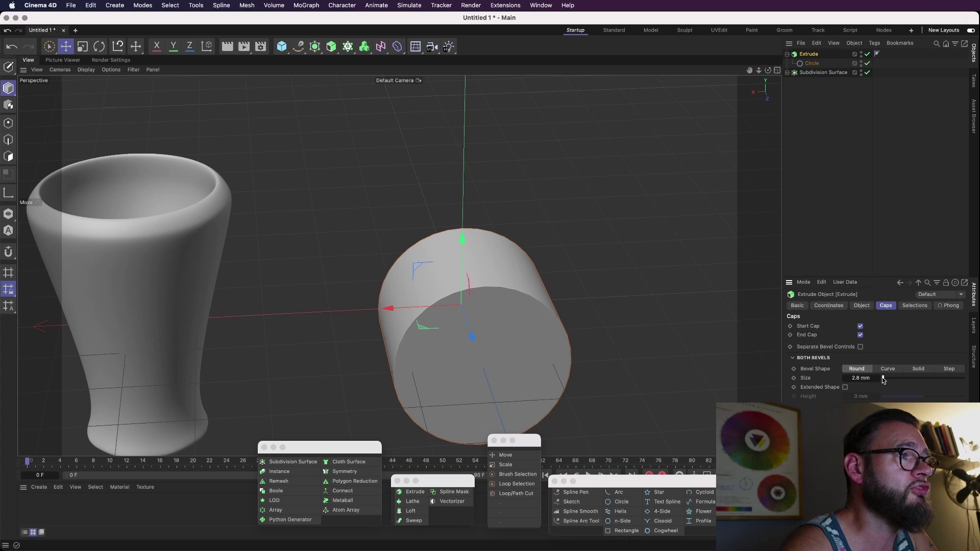
pyautogui.moveTo(884, 379); pyautogui.dragTo(884, 379)
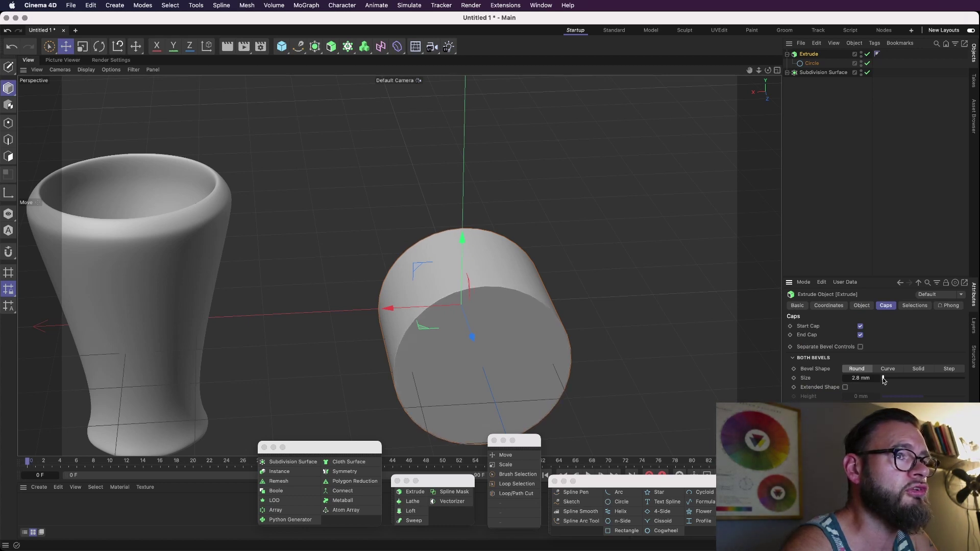
pyautogui.moveTo(768, 70)
pyautogui.mouseDown()
pyautogui.moveTo(807, 71)
pyautogui.moveTo(772, 66)
pyautogui.mouseUp()
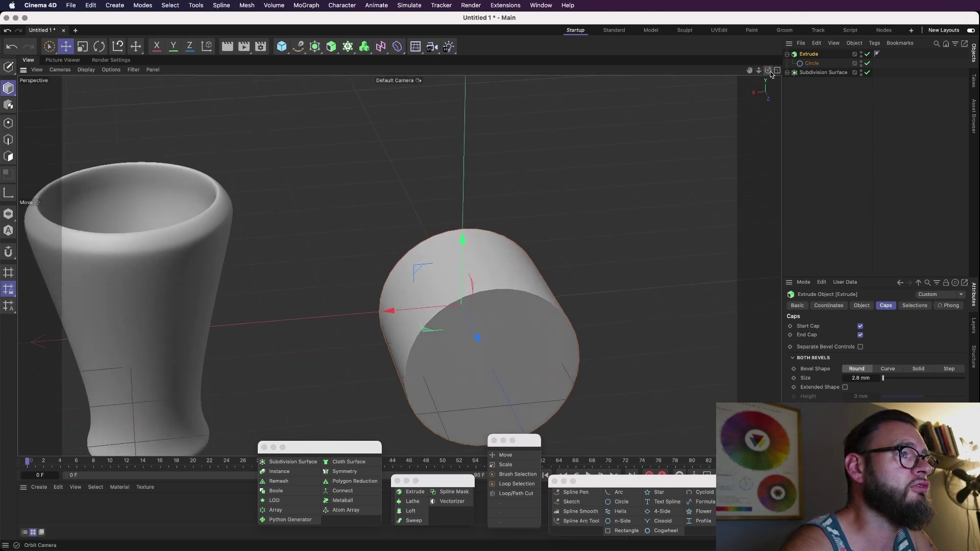
pyautogui.click(879, 379)
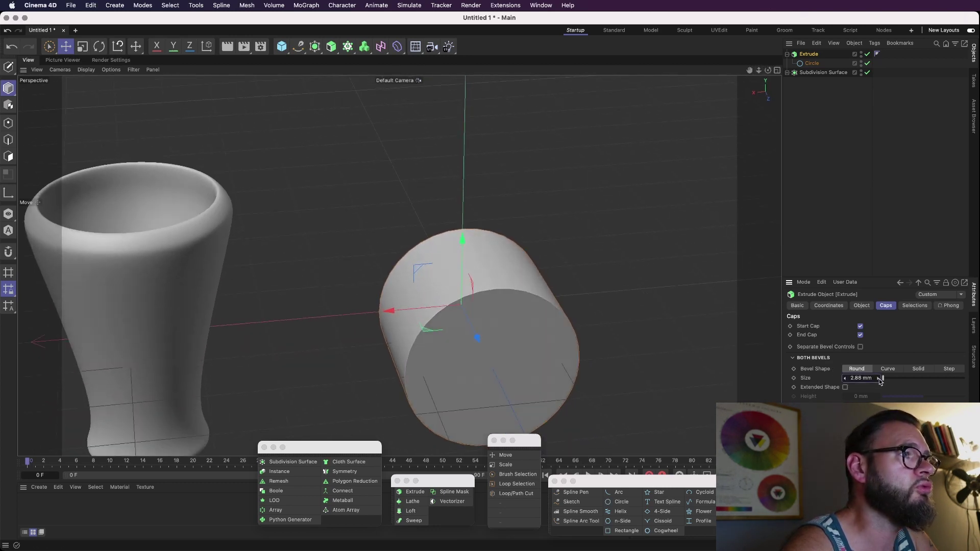
pyautogui.moveTo(885, 379); pyautogui.dragTo(884, 379)
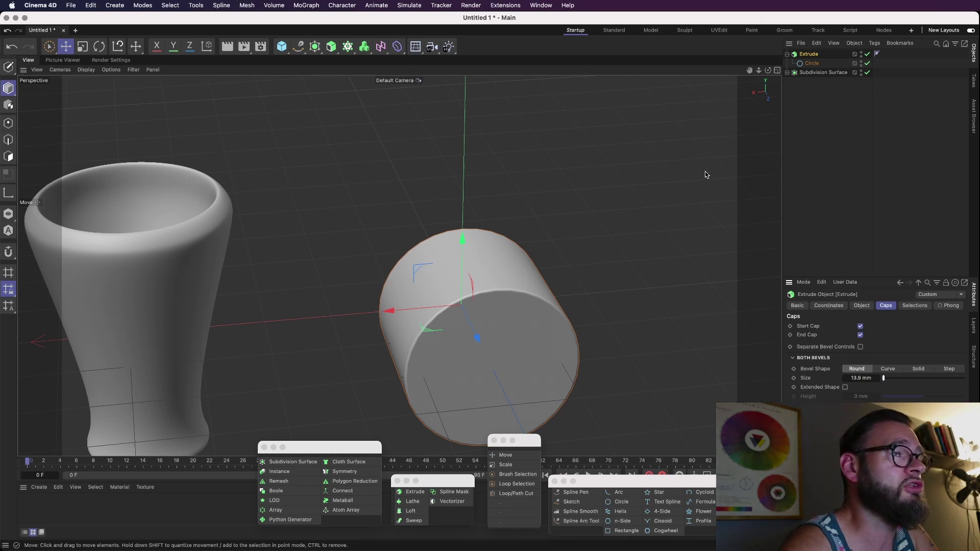
# - Add a Cogwheel spline and put it inside the Extrude in place of the Circle, deleting the Circle
pyautogui.click(788, 54)
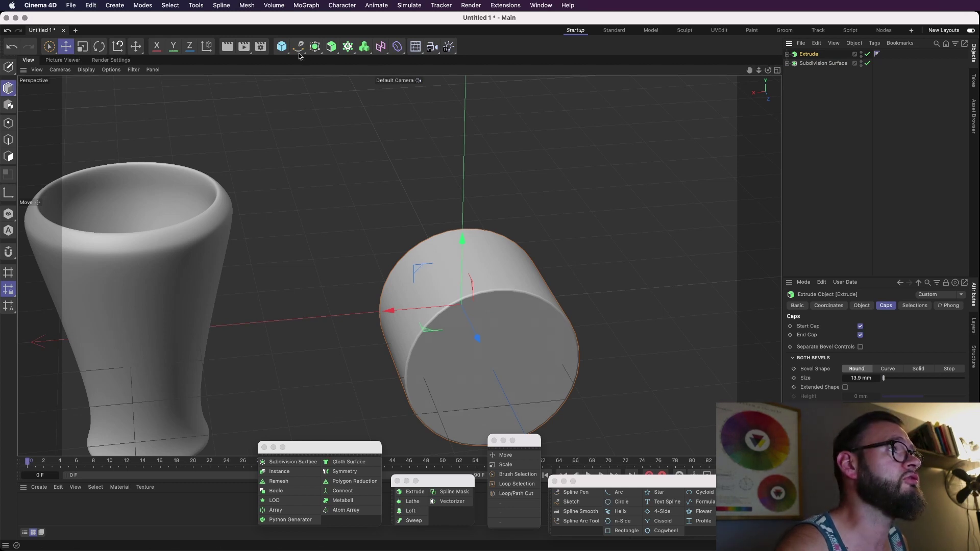
pyautogui.moveTo(282, 47); pyautogui.dragTo(349, 30)
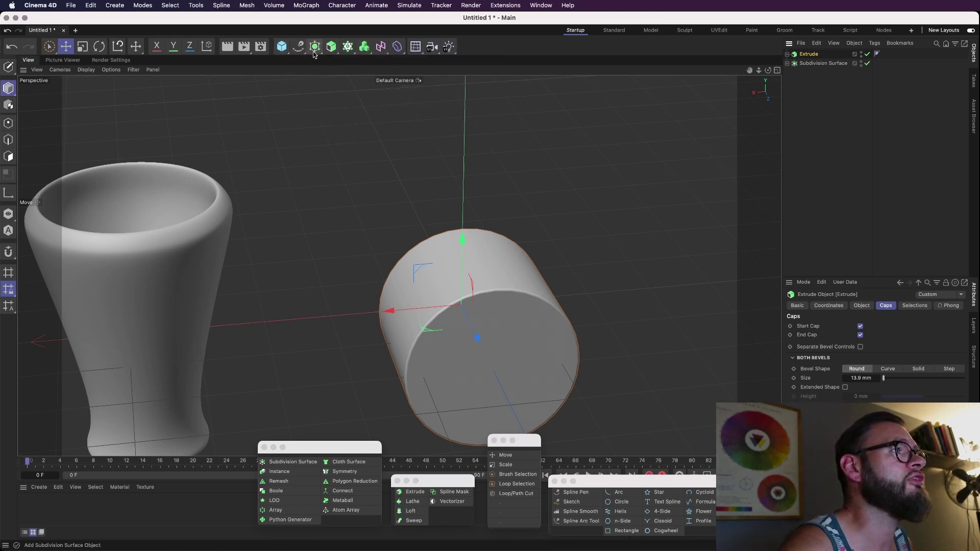
pyautogui.moveTo(297, 50); pyautogui.dragTo(464, 133)
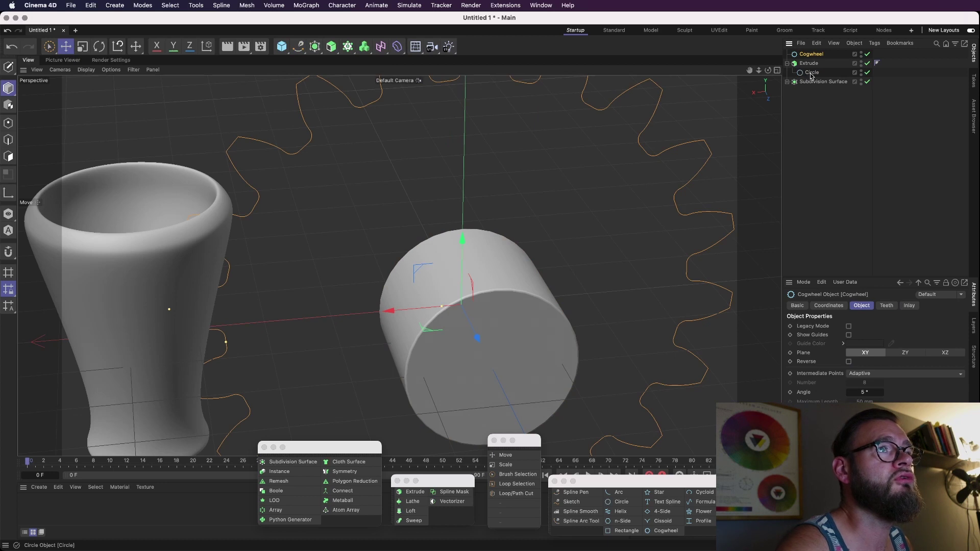
pyautogui.click(811, 73)
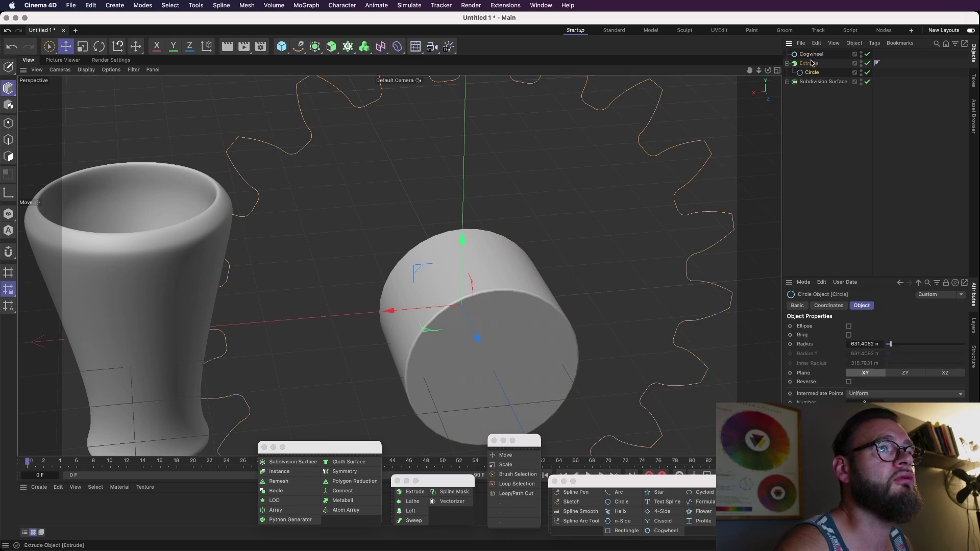
pyautogui.press('Delete')
pyautogui.moveTo(812, 54); pyautogui.dragTo(812, 64)
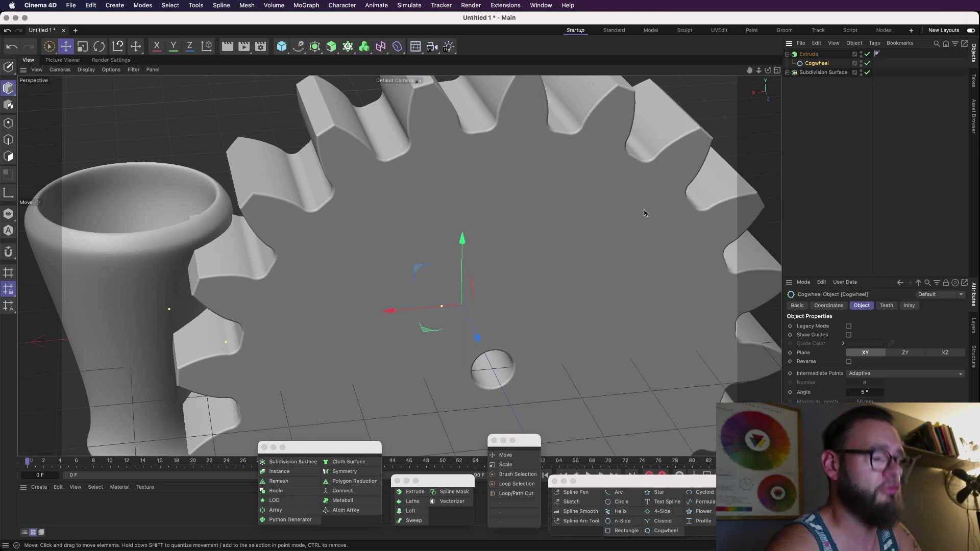
# - Scale the cogwheel spline down uniformly to roughly the size of the former cylinder
pyautogui.press('t')
pyautogui.moveTo(660, 202); pyautogui.dragTo(418, 266)
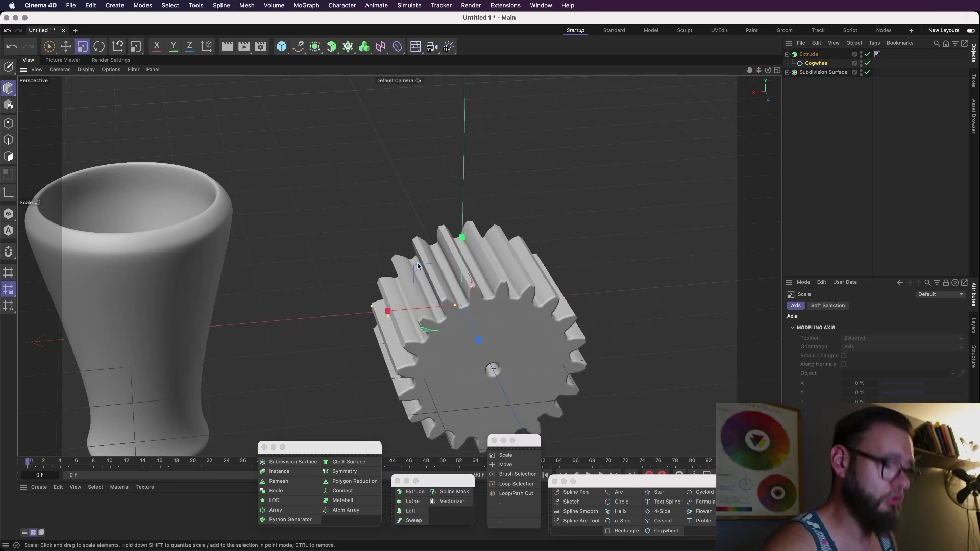
pyautogui.press('w')
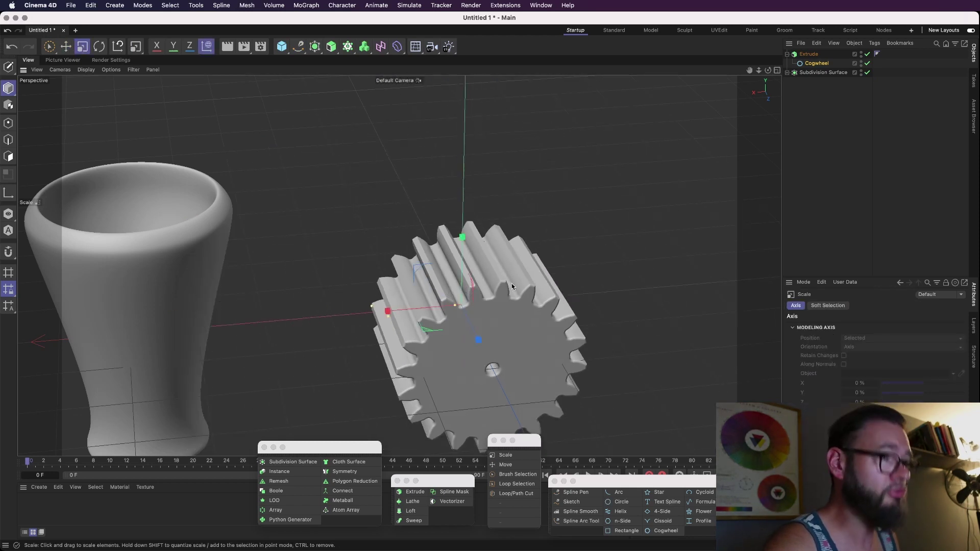
# - Move the extruded cogwheel along the X axis past the glass to clear the scene's origin
pyautogui.click(809, 54)
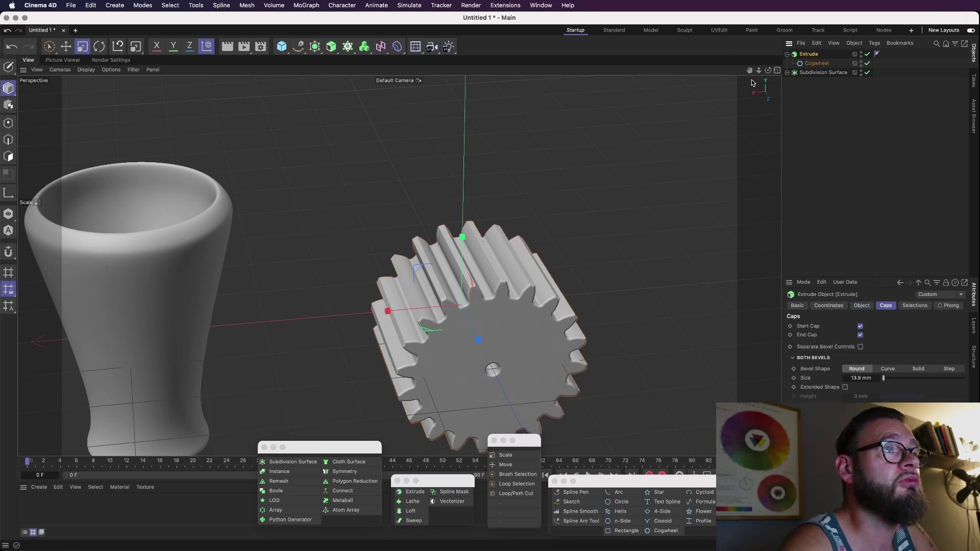
pyautogui.moveTo(749, 71); pyautogui.dragTo(728, 116)
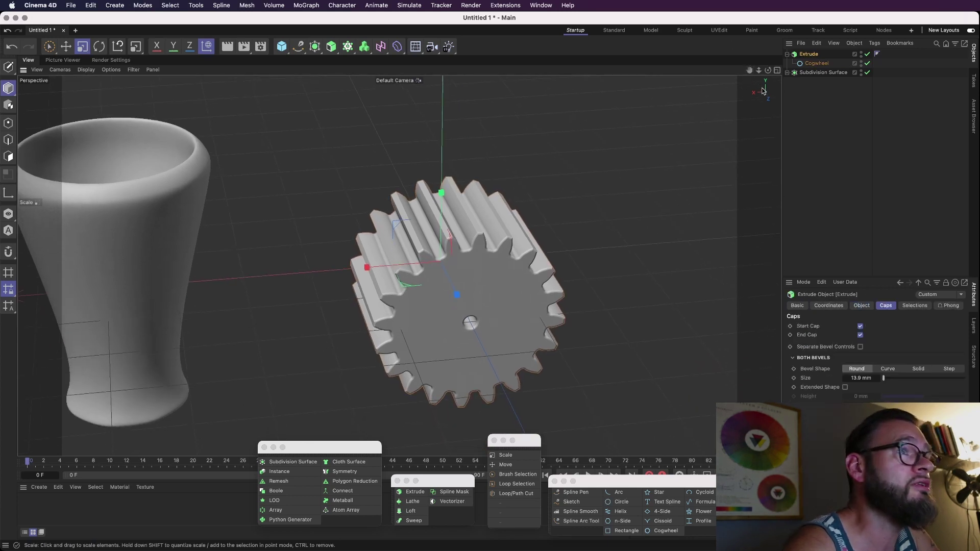
pyautogui.moveTo(768, 70)
pyautogui.mouseDown()
pyautogui.moveTo(812, 106)
pyautogui.moveTo(780, 62)
pyautogui.moveTo(752, 59)
pyautogui.moveTo(773, 79)
pyautogui.mouseUp()
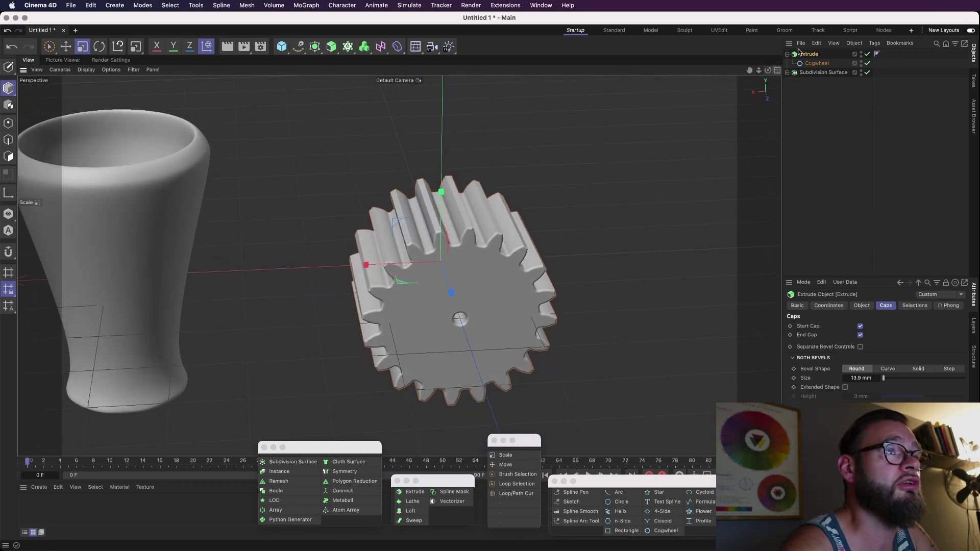
pyautogui.press('e')
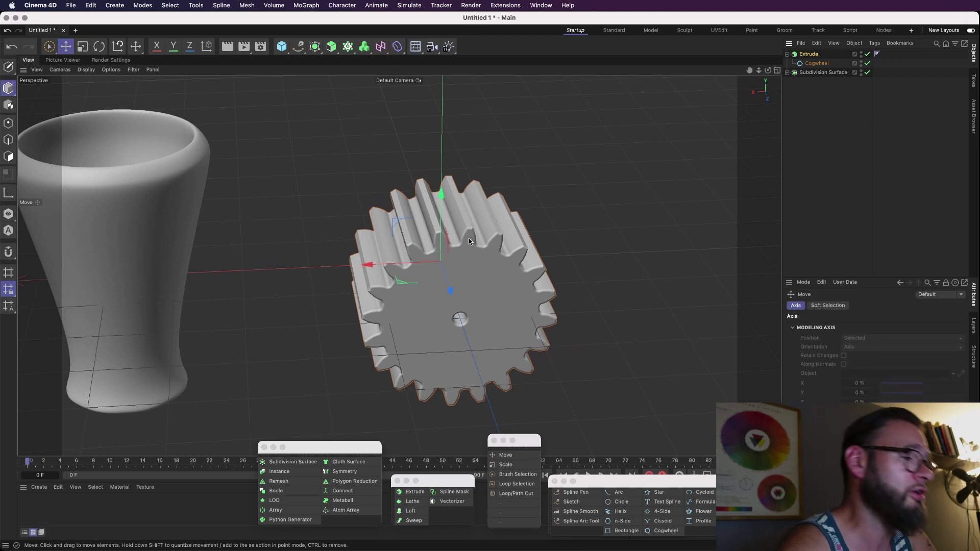
pyautogui.moveTo(415, 263); pyautogui.dragTo(0, 281)
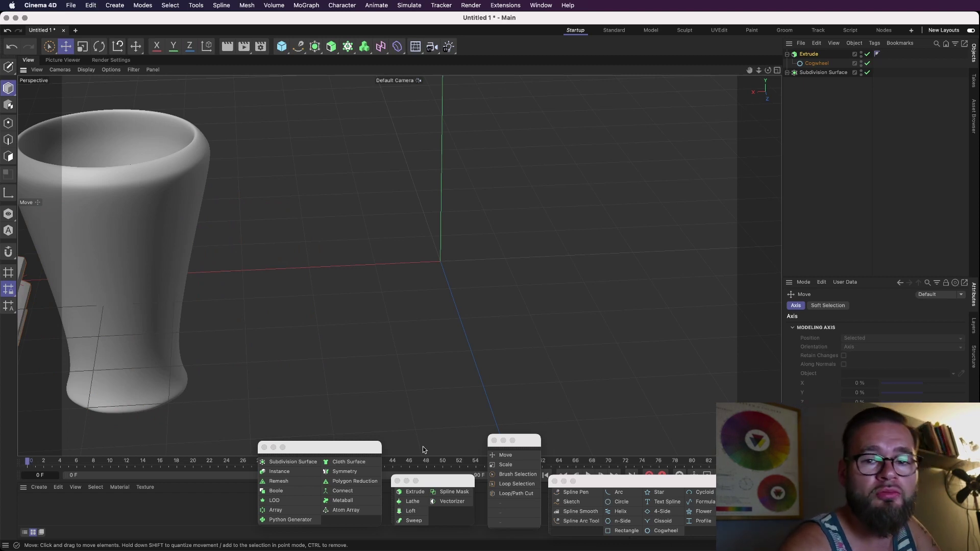
# - Add a Lathe generator to the scene and look over the available spline tools
pyautogui.click(415, 493)
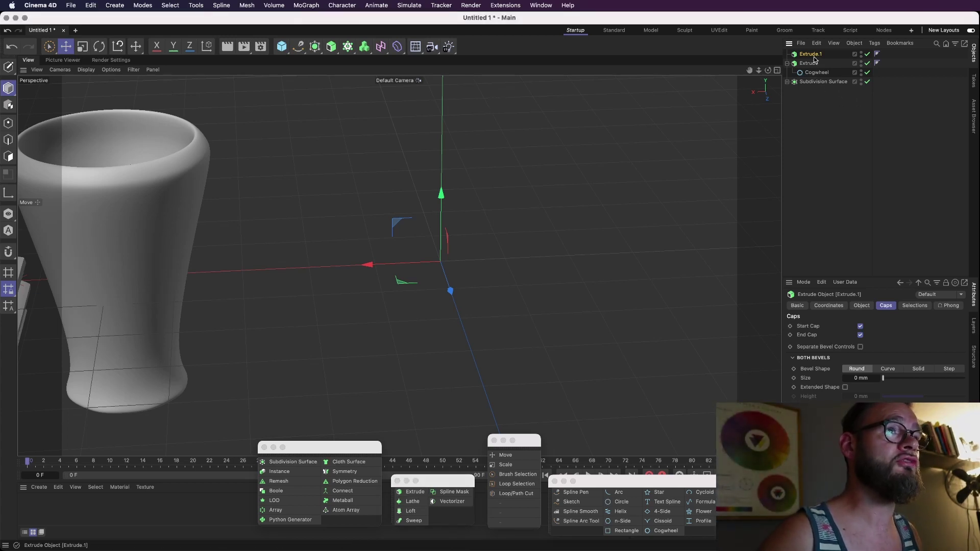
pyautogui.press('Delete')
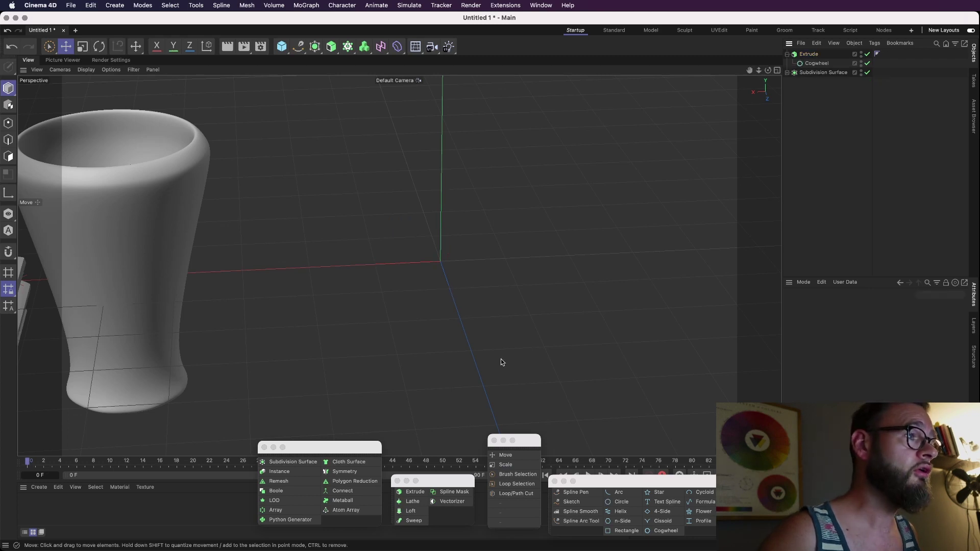
pyautogui.click(413, 503)
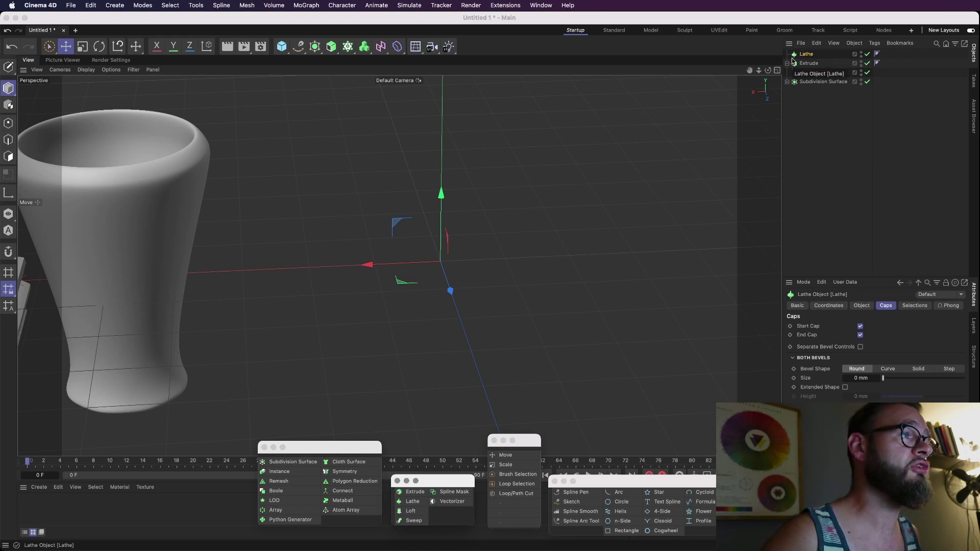
pyautogui.click(314, 49)
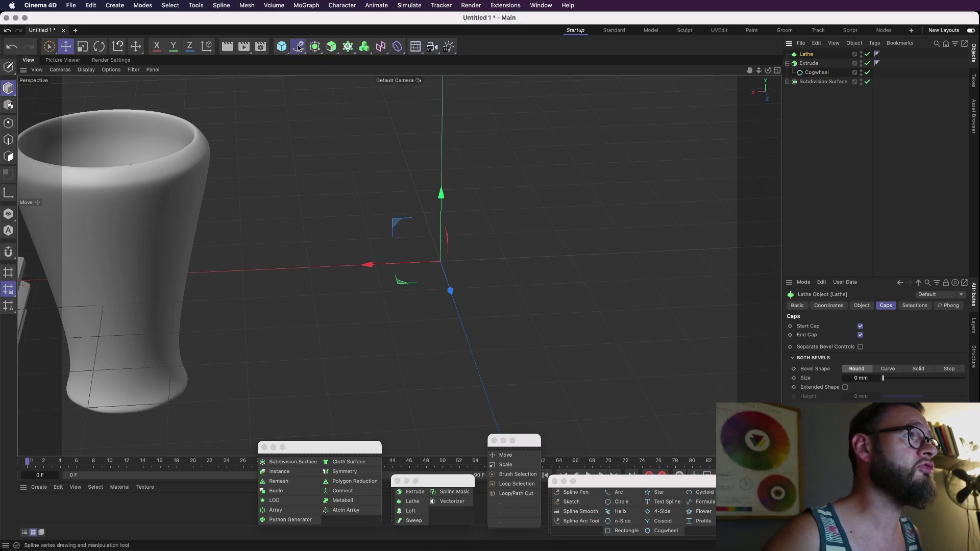
pyautogui.click(298, 46)
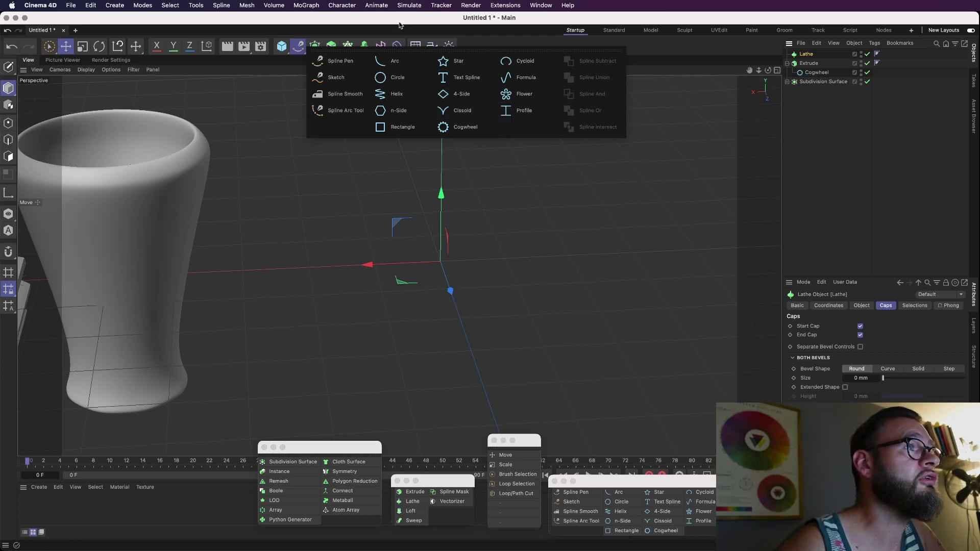
# - Switch to Illustrator and inspect the curved profile in Spline.ai, comparing the outline view with the preview
pyautogui.press('super+Tab')
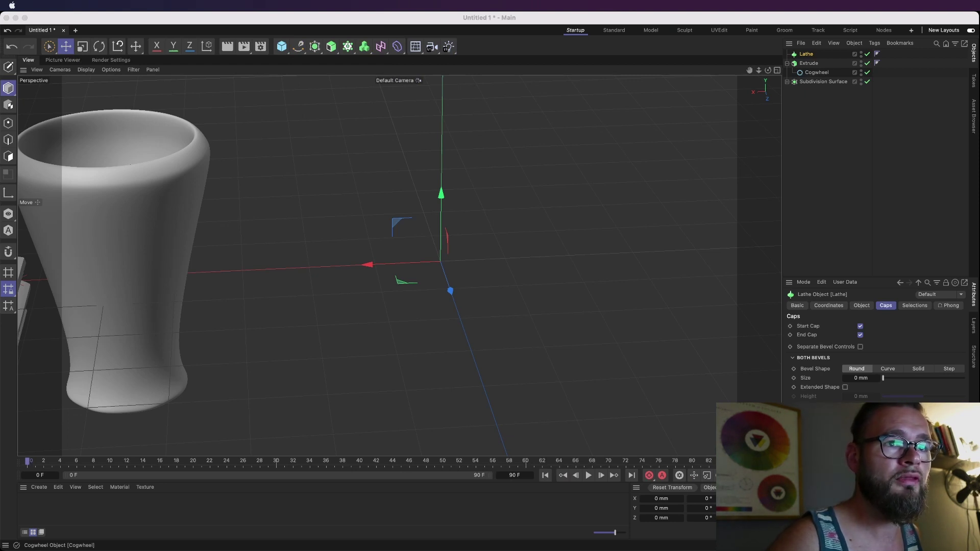
pyautogui.press('super+Tab')
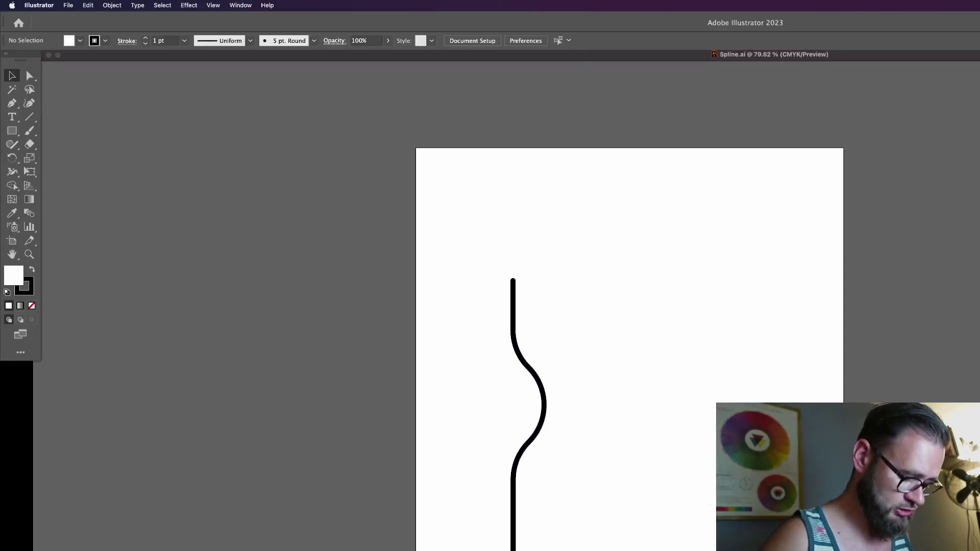
pyautogui.press('super+y')
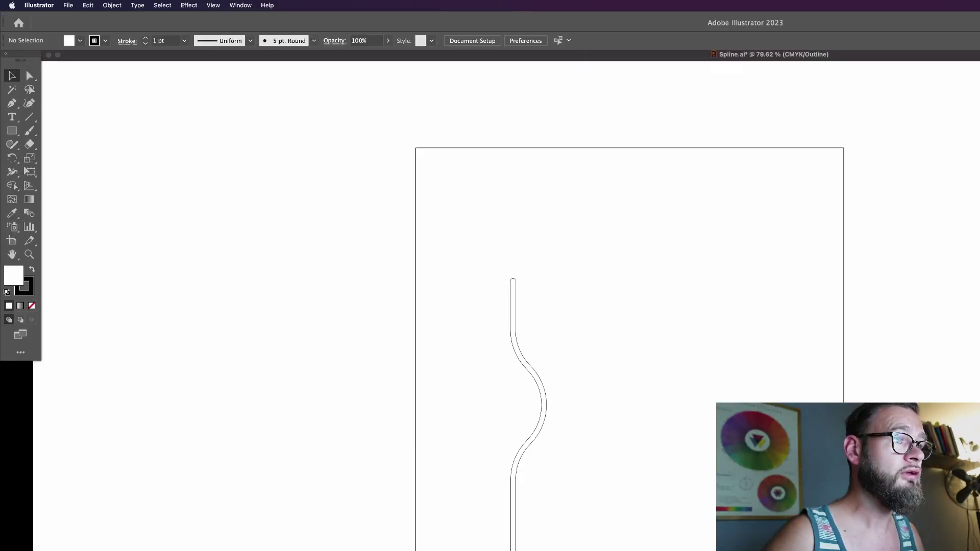
pyautogui.press('super+y')
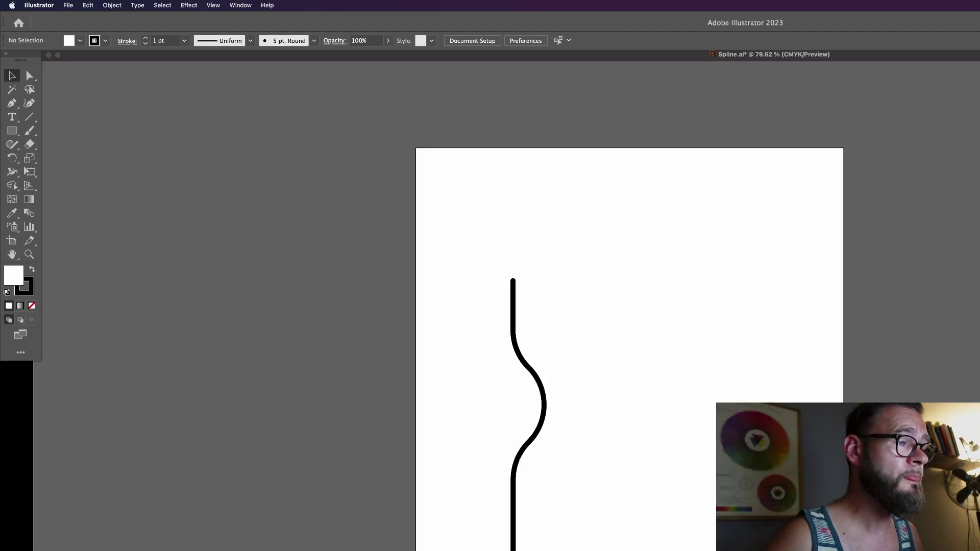
pyautogui.press('super+y')
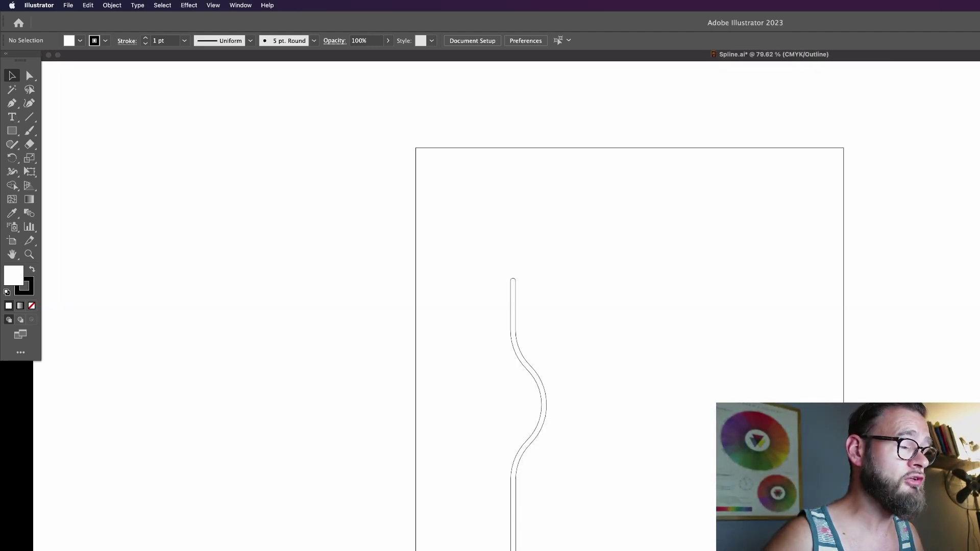
pyautogui.press('super+y')
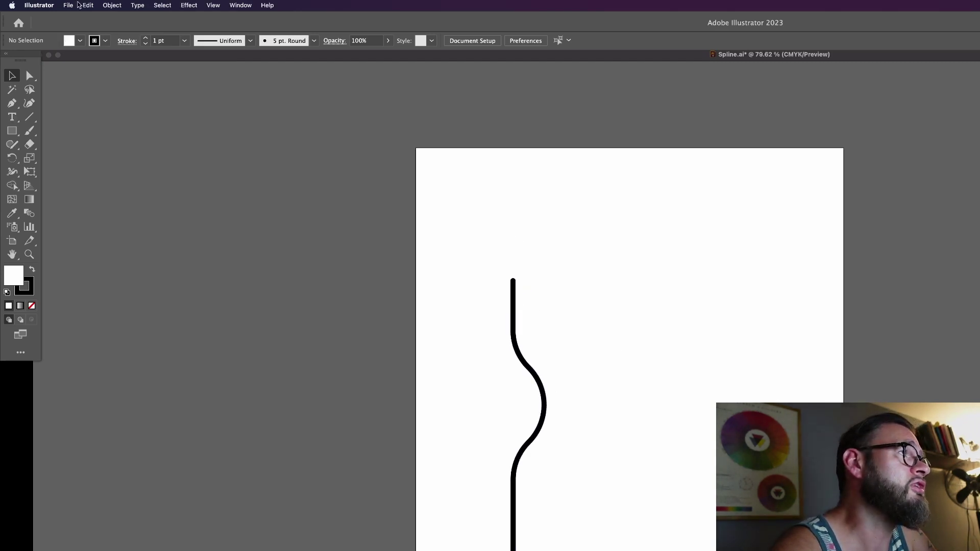
# - Save Spline.ai under the same name to the Desktop in Adobe Illustrator (ai) format, replacing the existing file
pyautogui.press('super+shift+s')
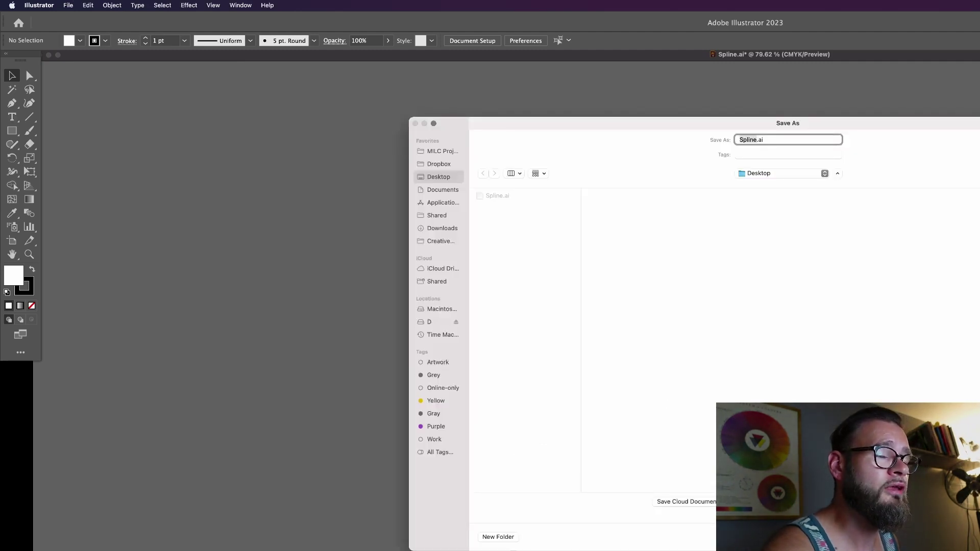
pyautogui.press('super+Tab')
pyautogui.moveTo(922, 123); pyautogui.dragTo(625, 97)
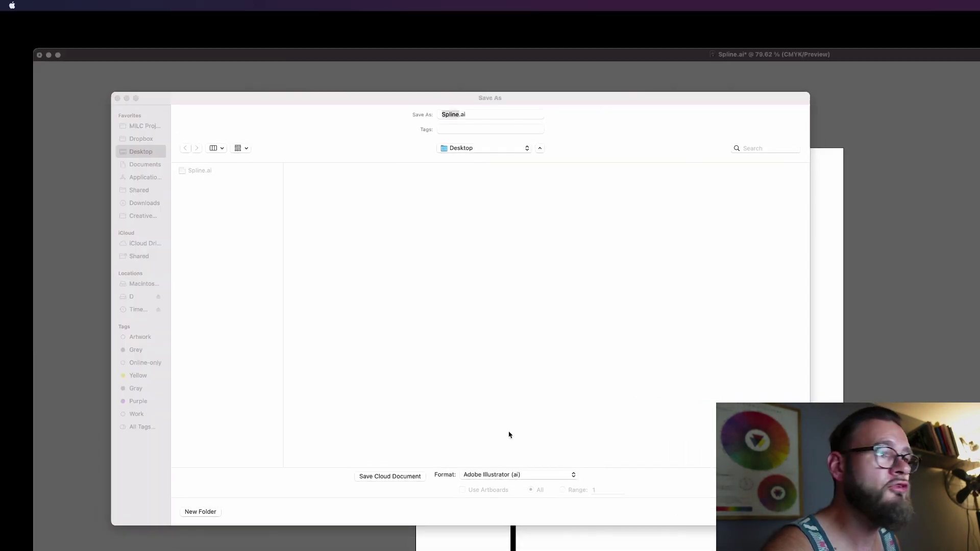
pyautogui.click(512, 473)
pyautogui.click(515, 475)
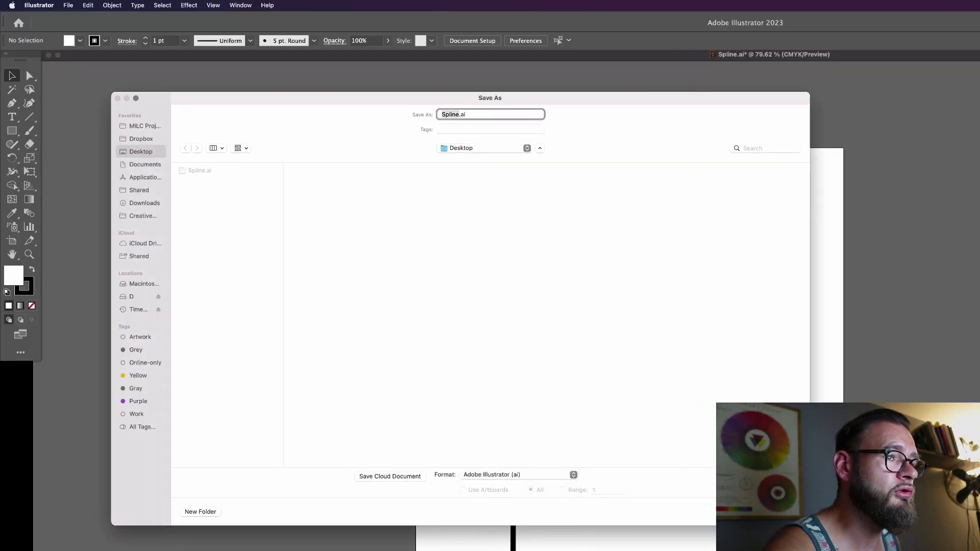
pyautogui.click(787, 512)
pyautogui.click(486, 353)
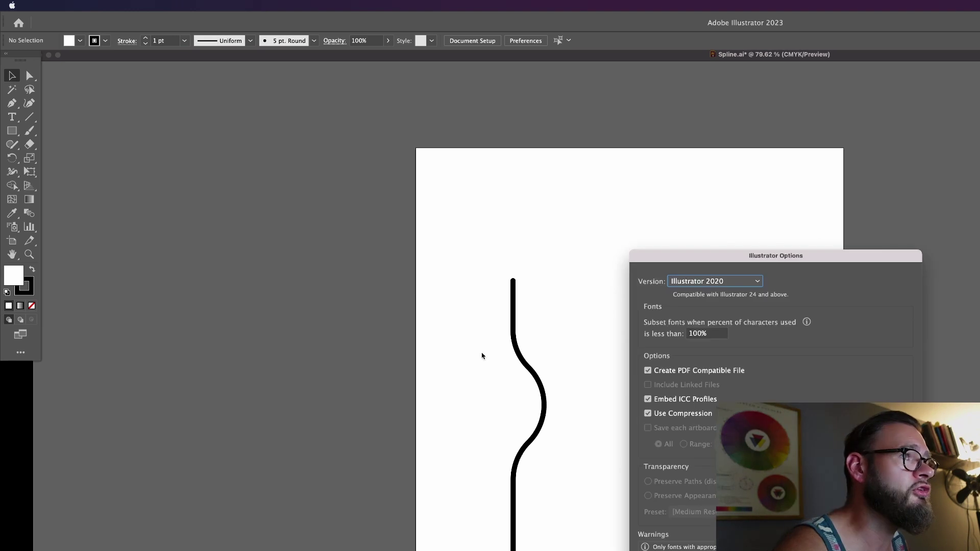
# - Set the save version to the legacy Illustrator 8 format, finish saving and close the Spline.ai document
pyautogui.moveTo(761, 261); pyautogui.dragTo(368, 178)
pyautogui.click(356, 199)
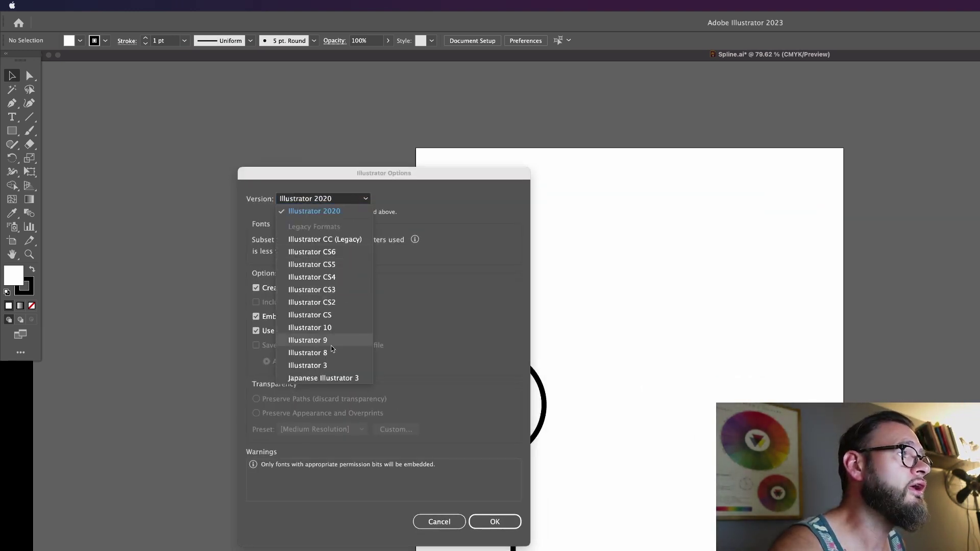
pyautogui.click(335, 353)
pyautogui.click(486, 509)
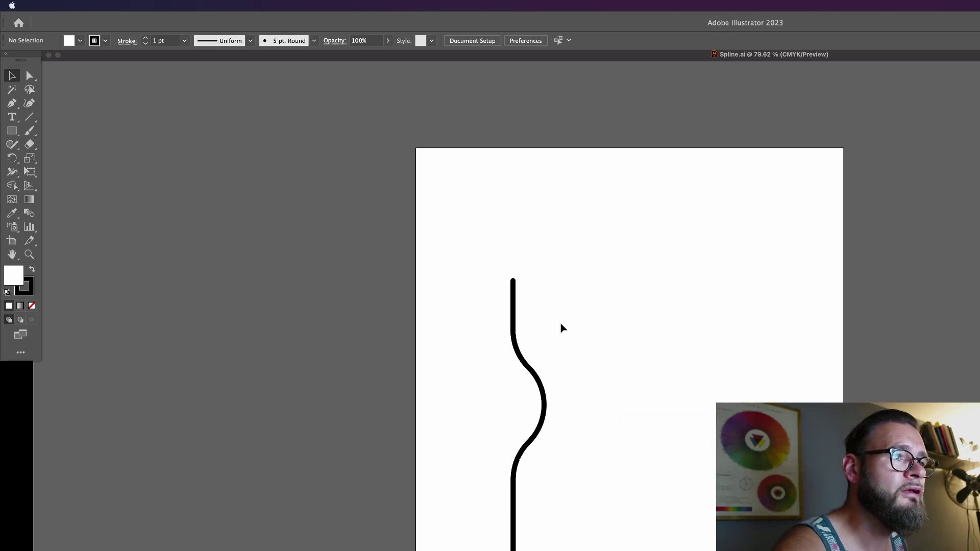
pyautogui.press('super+w')
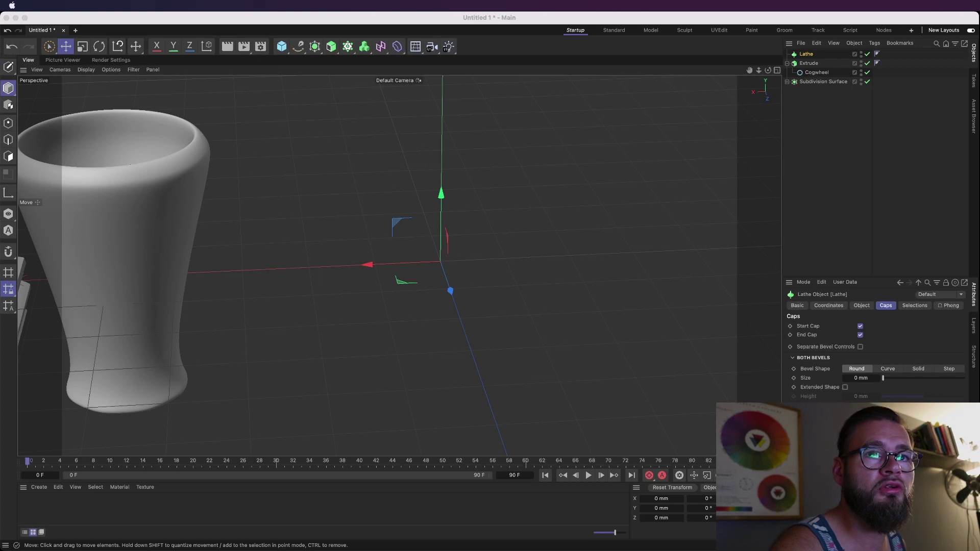
# - Import Spline.ai into Cinema 4D at a scale of 1 centimeter with Connect Splines enabled
pyautogui.moveTo(438, 241); pyautogui.dragTo(475, 242)
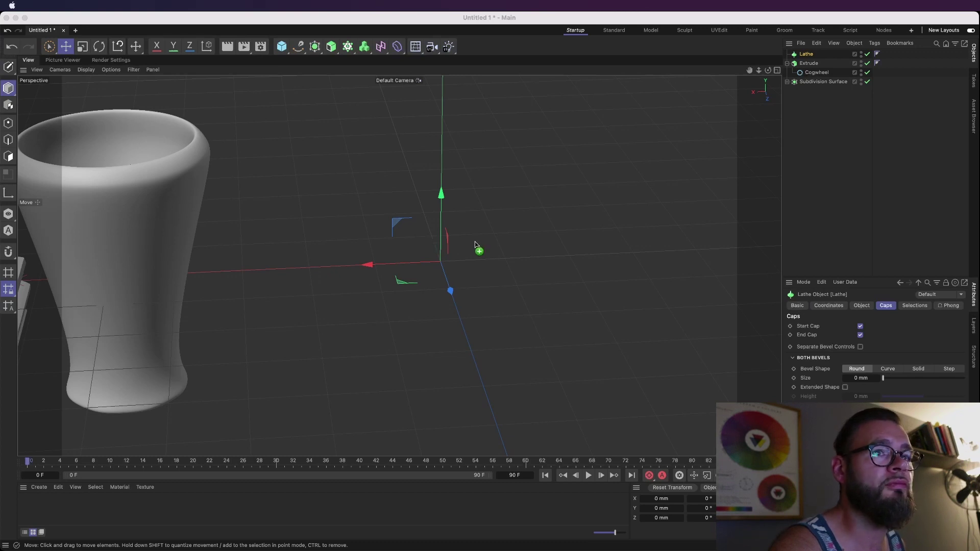
pyautogui.click(506, 244)
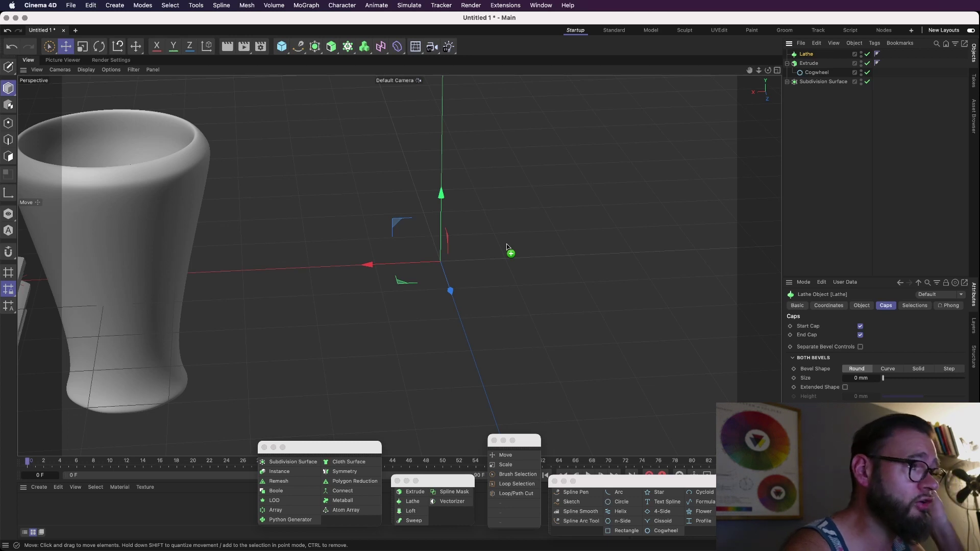
pyautogui.moveTo(508, 248); pyautogui.dragTo(508, 248)
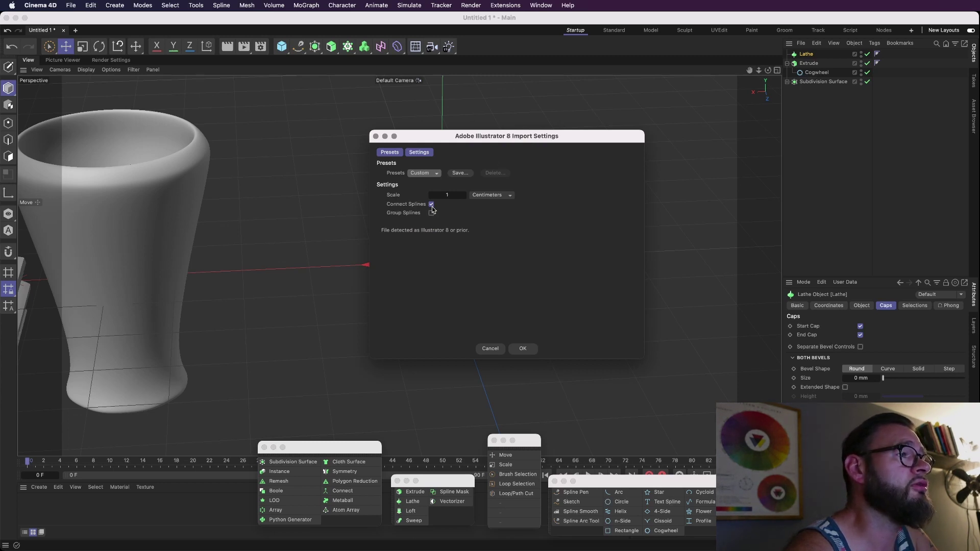
pyautogui.click(528, 351)
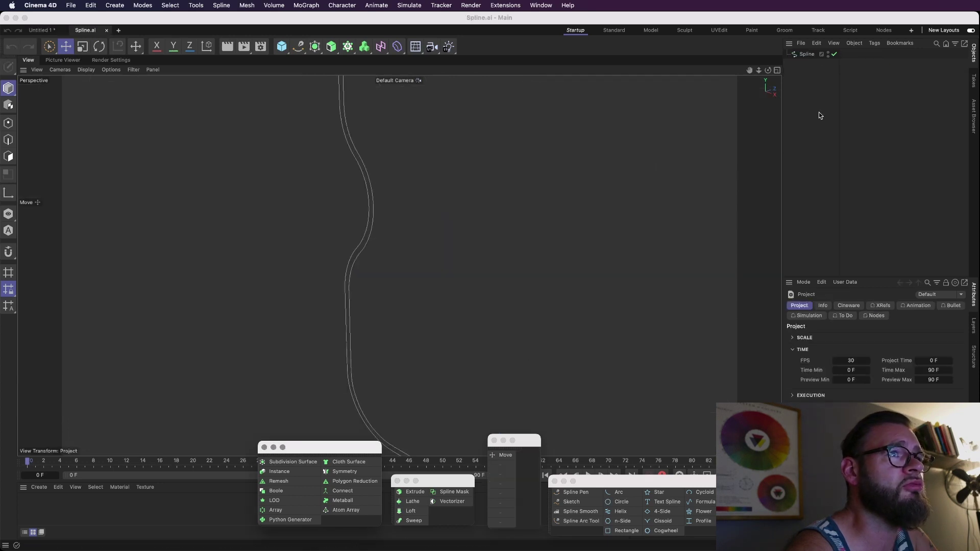
# - Select the imported spline and turn off its Close Spline option to open the profile at its base end
pyautogui.moveTo(760, 71); pyautogui.dragTo(788, 66)
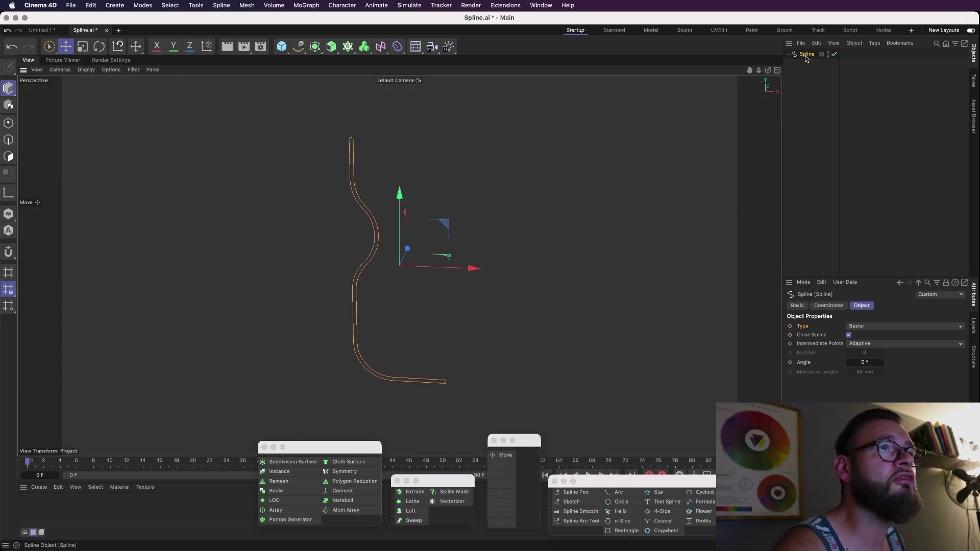
pyautogui.click(849, 335)
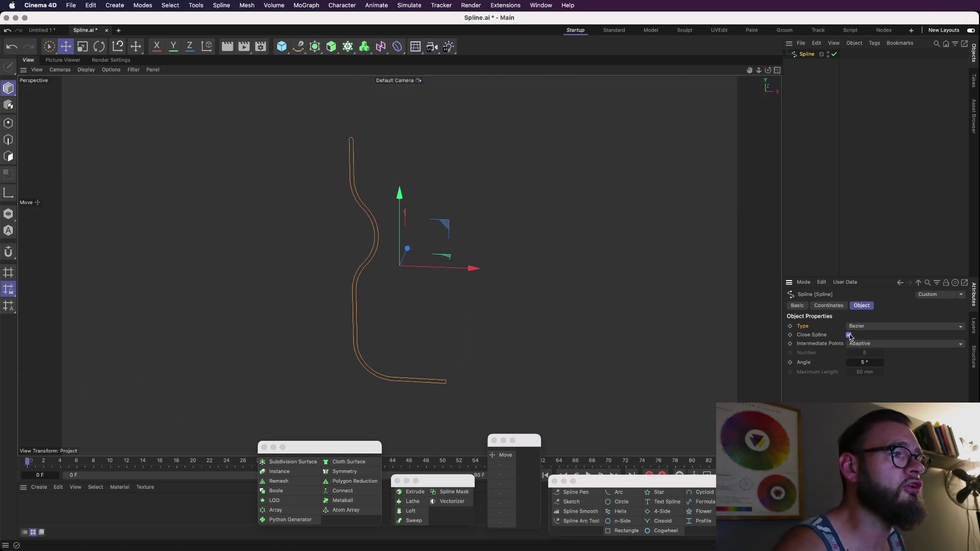
pyautogui.click(850, 336)
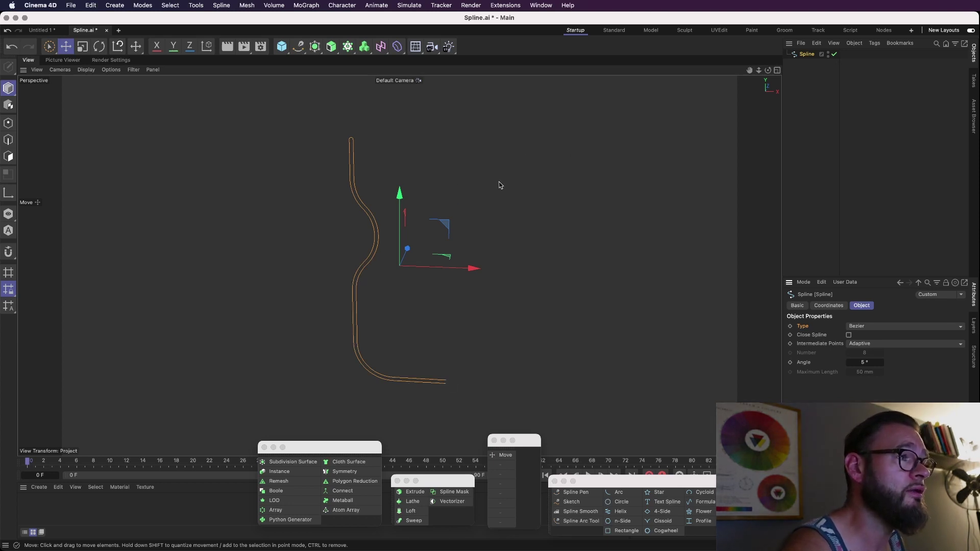
pyautogui.keyDown('alt'); pyautogui.moveTo(499, 182); pyautogui.dragTo(500, 180, button='middle'); pyautogui.keyUp('alt')
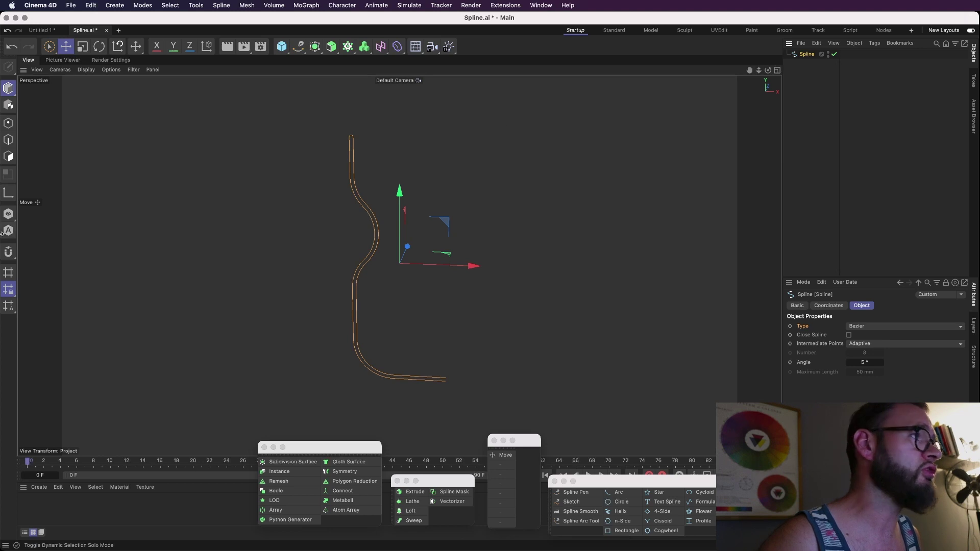
# - Enable axis editing and move the spline's axis roughly to the open end of the profile's base
pyautogui.press('l')
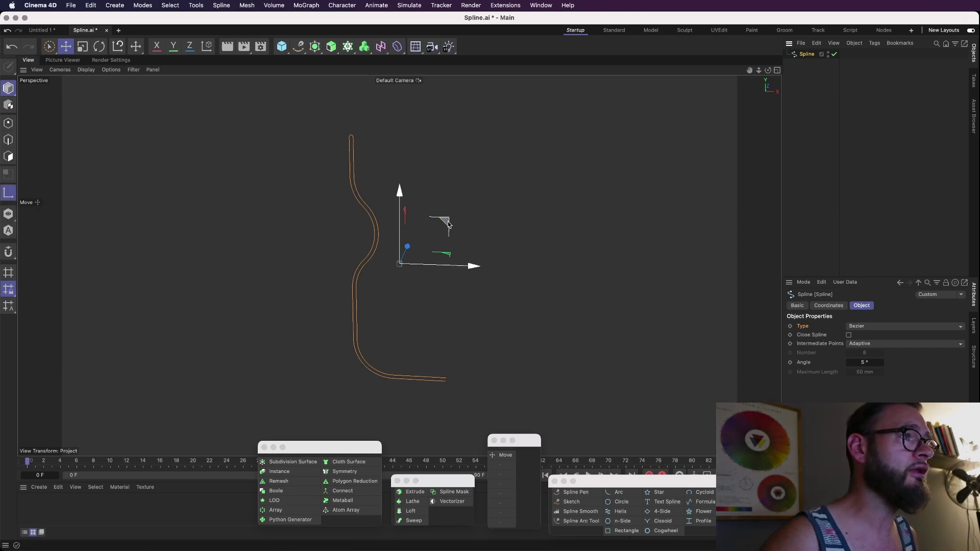
pyautogui.moveTo(444, 221); pyautogui.dragTo(490, 336)
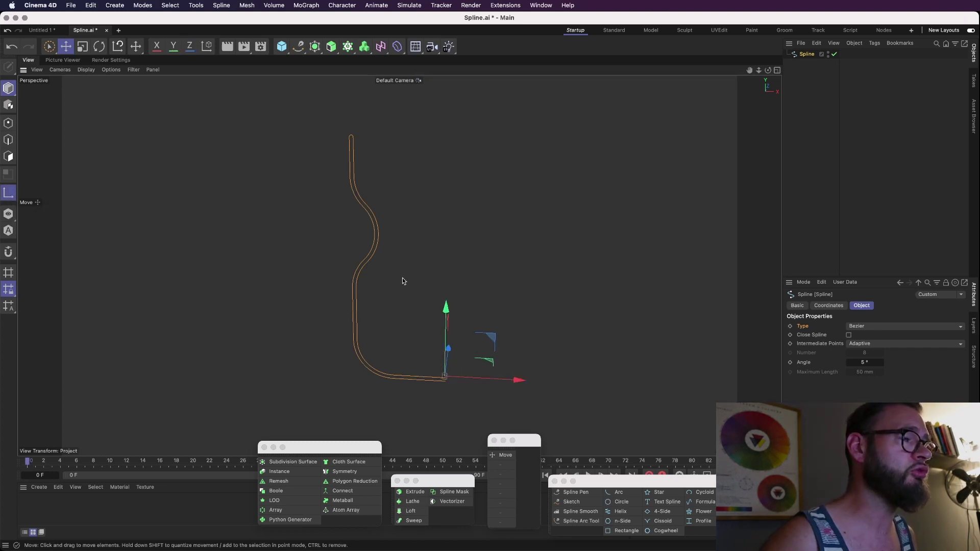
pyautogui.keyDown('alt'); pyautogui.moveTo(449, 387); pyautogui.dragTo(715, 383, button='right'); pyautogui.keyUp('alt')
pyautogui.moveTo(390, 132); pyautogui.dragTo(417, 163)
# - Enable Snap in the modeling settings and snap the spline's axis to the lower end point of the profile's base
pyautogui.click(804, 283)
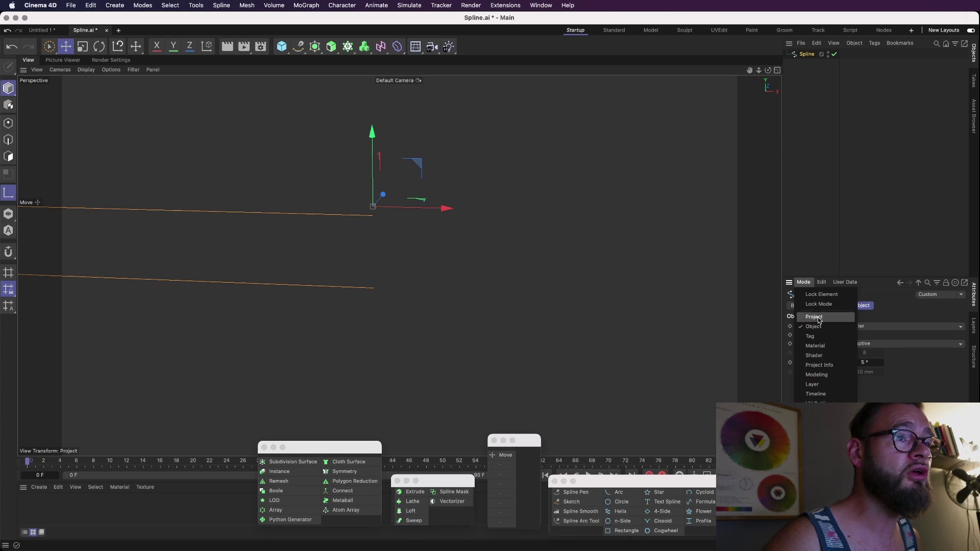
pyautogui.click(820, 375)
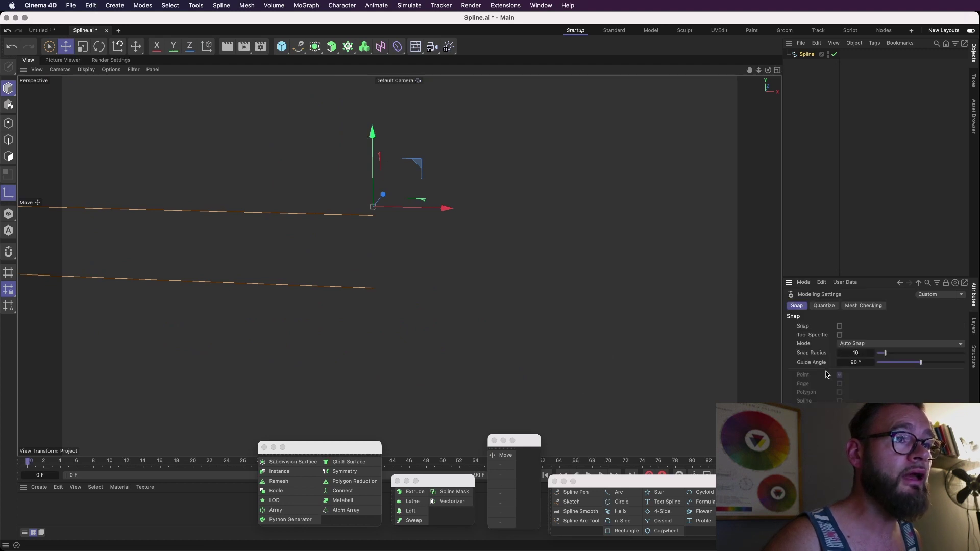
pyautogui.click(840, 326)
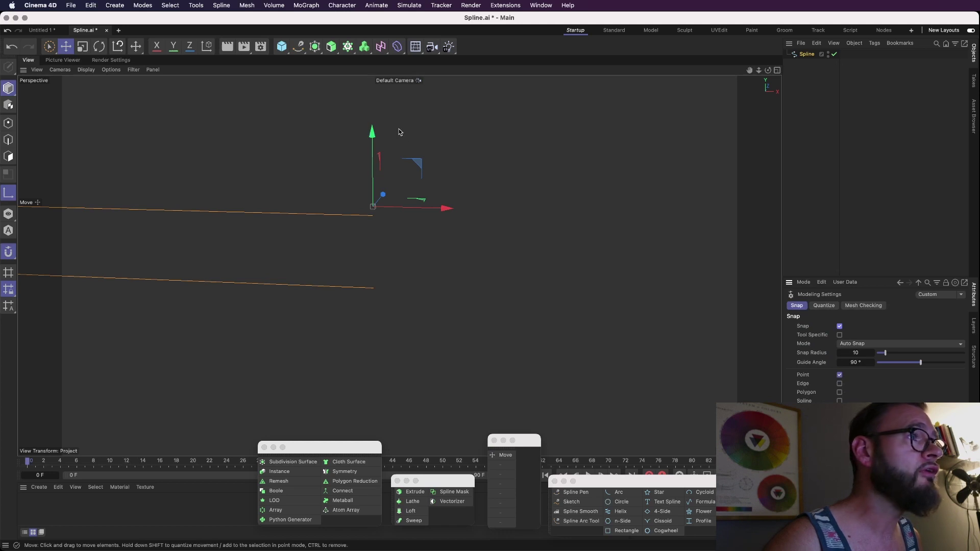
pyautogui.moveTo(419, 163); pyautogui.dragTo(418, 177)
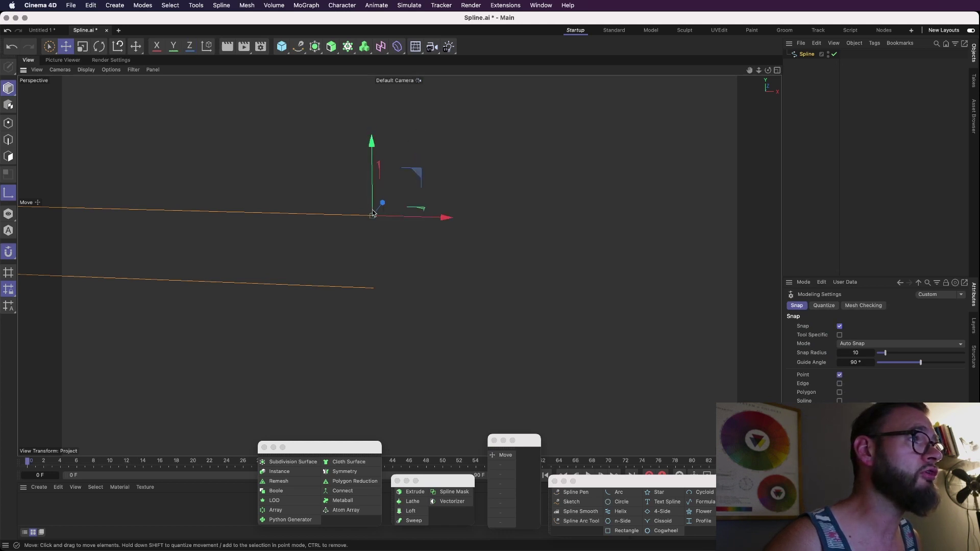
pyautogui.keyDown('alt'); pyautogui.moveTo(372, 210); pyautogui.dragTo(439, 222, button='right'); pyautogui.keyUp('alt')
pyautogui.keyDown('alt'); pyautogui.moveTo(373, 218); pyautogui.dragTo(390, 199); pyautogui.keyUp('alt')
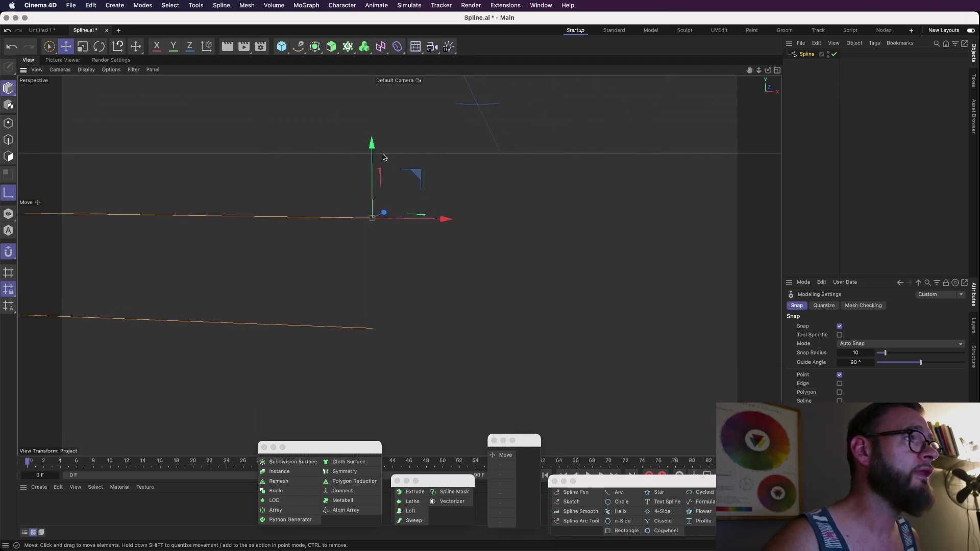
pyautogui.moveTo(371, 145); pyautogui.dragTo(371, 243)
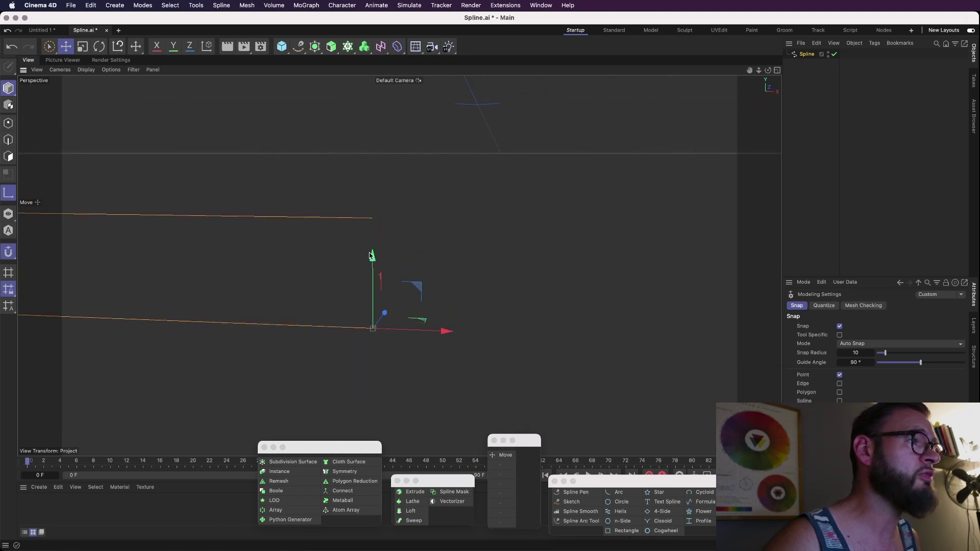
# - Turn off axis editing, try moving the spline upward with its new axis, and undo that move
pyautogui.keyDown('alt'); pyautogui.moveTo(607, 179); pyautogui.dragTo(447, 215, button='right'); pyautogui.keyUp('alt')
pyautogui.keyDown('alt'); pyautogui.moveTo(515, 167); pyautogui.dragTo(467, 312, button='middle'); pyautogui.keyUp('alt')
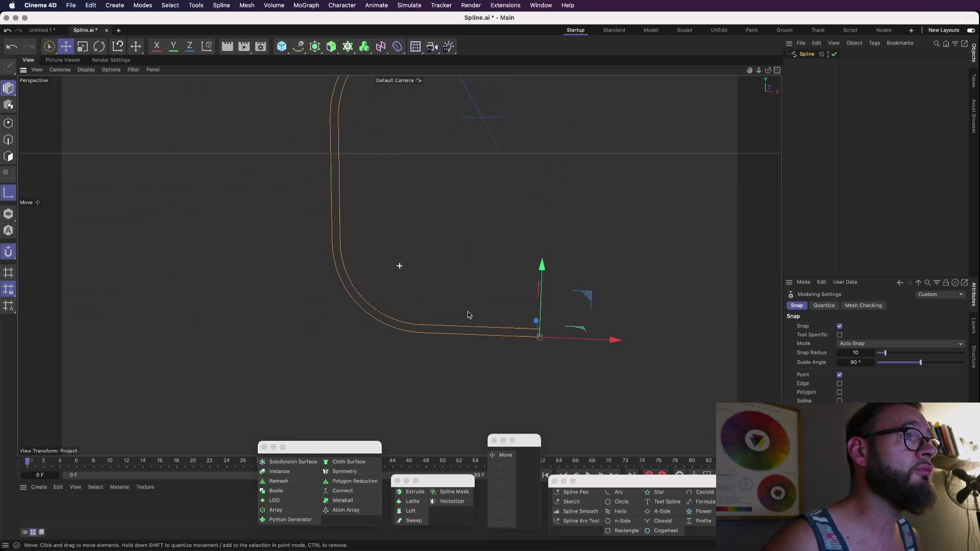
pyautogui.keyDown('alt'); pyautogui.moveTo(529, 207); pyautogui.dragTo(519, 156, button='right'); pyautogui.keyUp('alt')
pyautogui.keyDown('alt'); pyautogui.moveTo(533, 148); pyautogui.dragTo(449, 252, button='middle'); pyautogui.keyUp('alt')
pyautogui.keyDown('alt'); pyautogui.moveTo(490, 225); pyautogui.dragTo(440, 239, button='right'); pyautogui.keyUp('alt')
pyautogui.keyDown('alt'); pyautogui.moveTo(474, 217); pyautogui.dragTo(395, 266, button='middle'); pyautogui.keyUp('alt')
pyautogui.press('l')
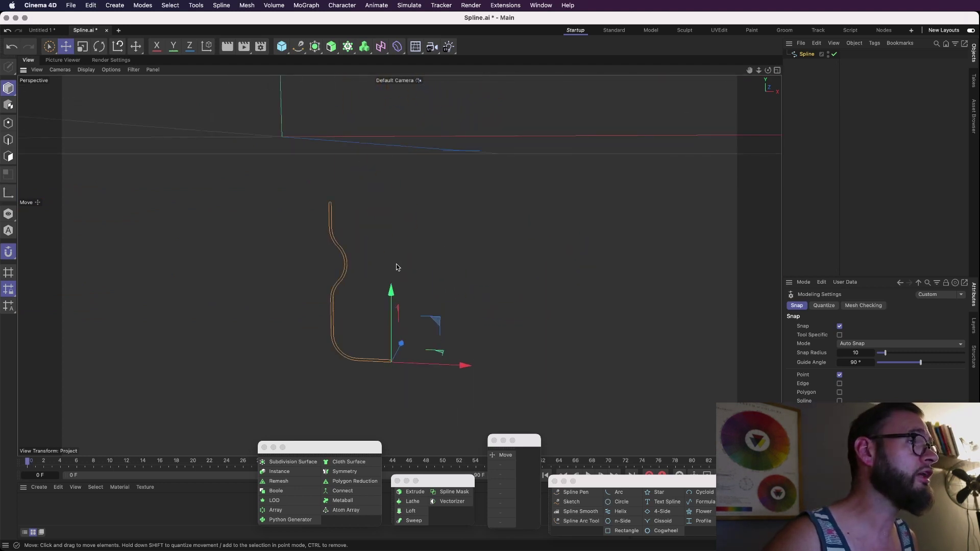
pyautogui.moveTo(440, 324); pyautogui.dragTo(443, 275)
pyautogui.press('super+z')
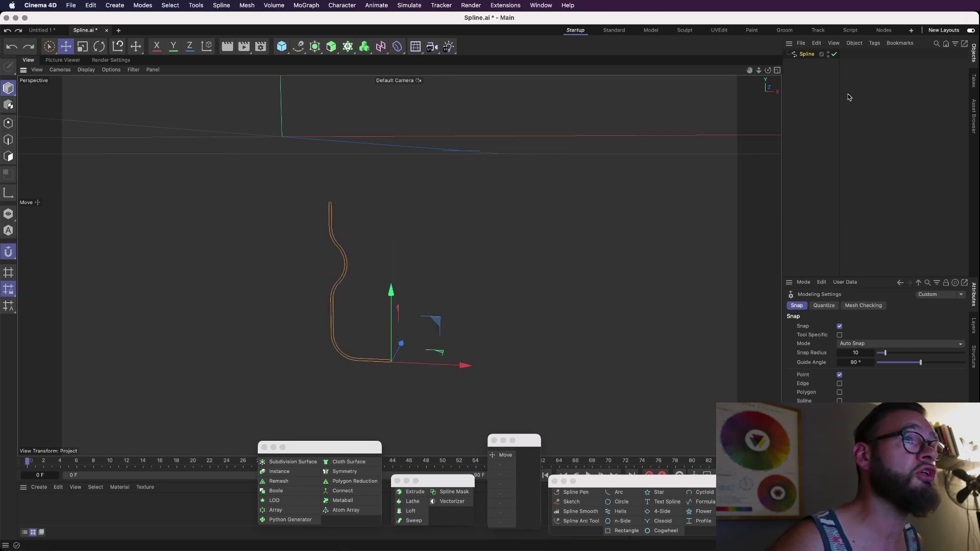
# - Copy the spline into the Untitled 1 project and scale it up uniformly to about the glass's height
pyautogui.click(808, 55)
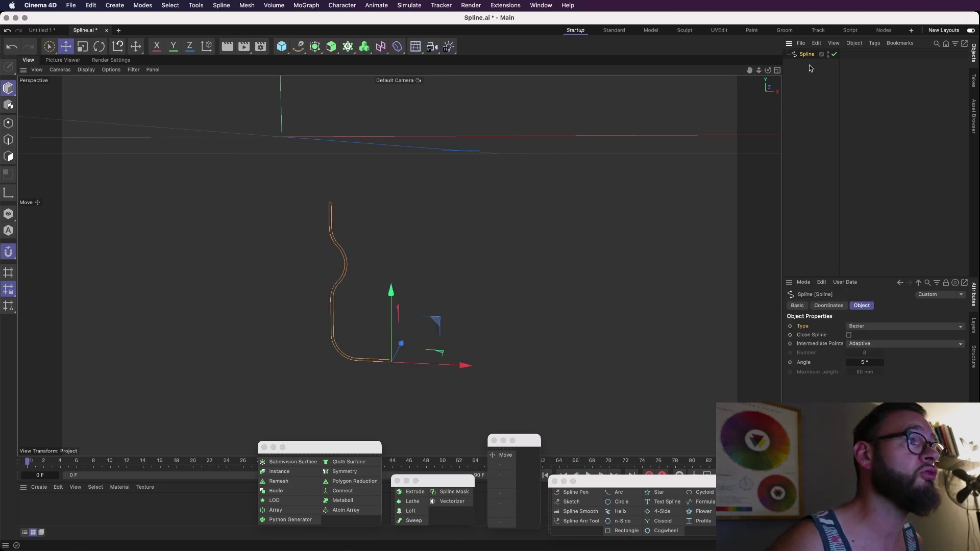
pyautogui.click(41, 30)
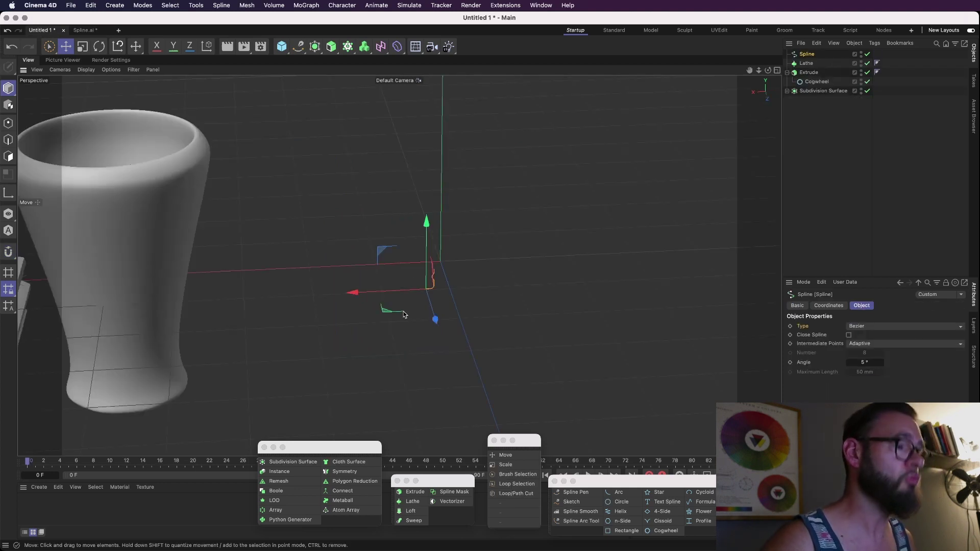
pyautogui.press('r')
pyautogui.press('t')
pyautogui.moveTo(408, 314); pyautogui.dragTo(301, 212)
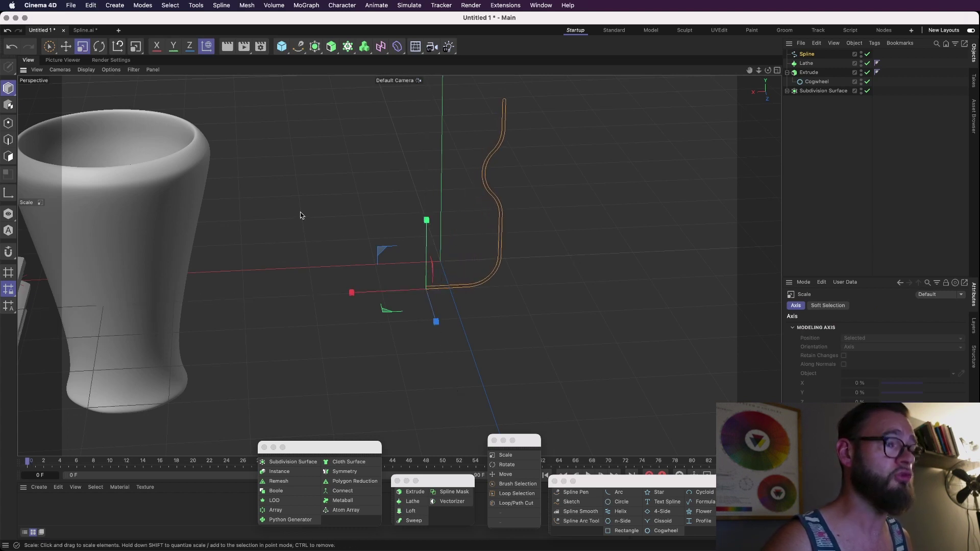
# - Examine the spline's position relative to the origin, the glass and the cogwheel in the top, right and front views
pyautogui.middleClick(304, 214)
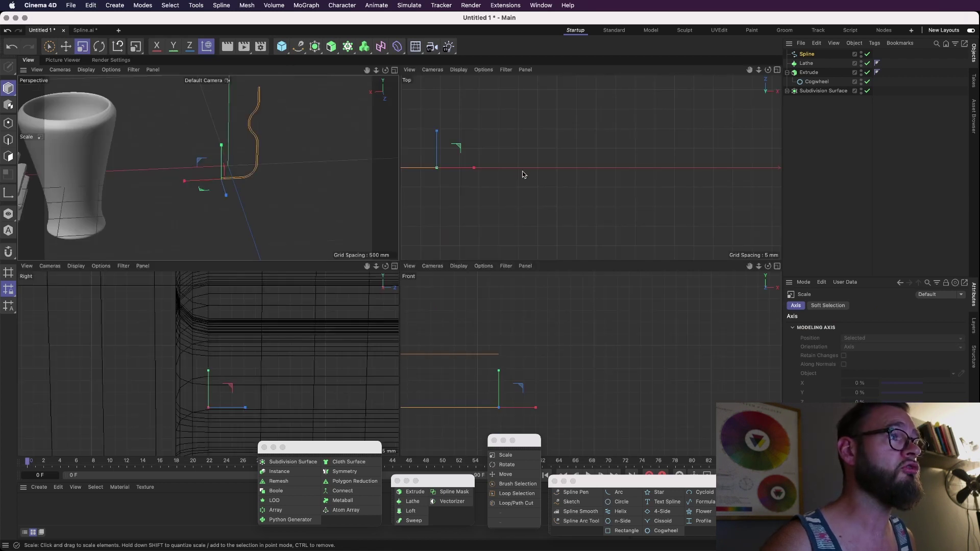
pyautogui.scroll(-3, 618, 191)
pyautogui.scroll(-8, 617, 191)
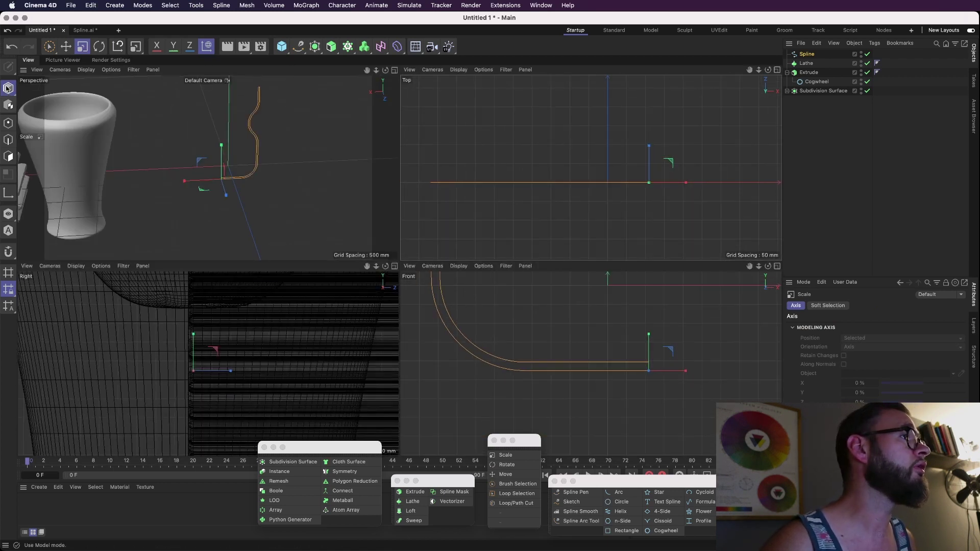
pyautogui.click(49, 46)
pyautogui.scroll(-10, 624, 157)
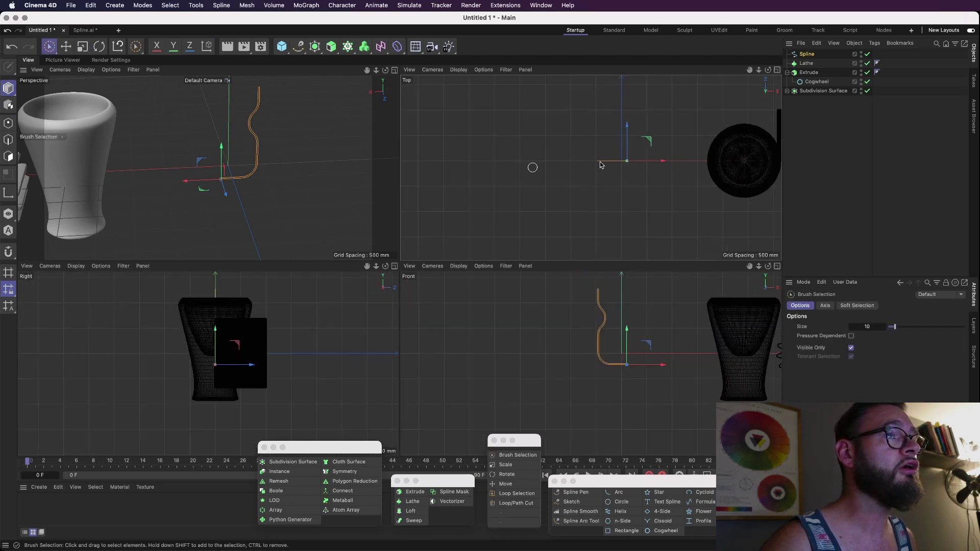
pyautogui.keyDown('alt'); pyautogui.moveTo(500, 201); pyautogui.dragTo(496, 200, button='middle'); pyautogui.keyUp('alt')
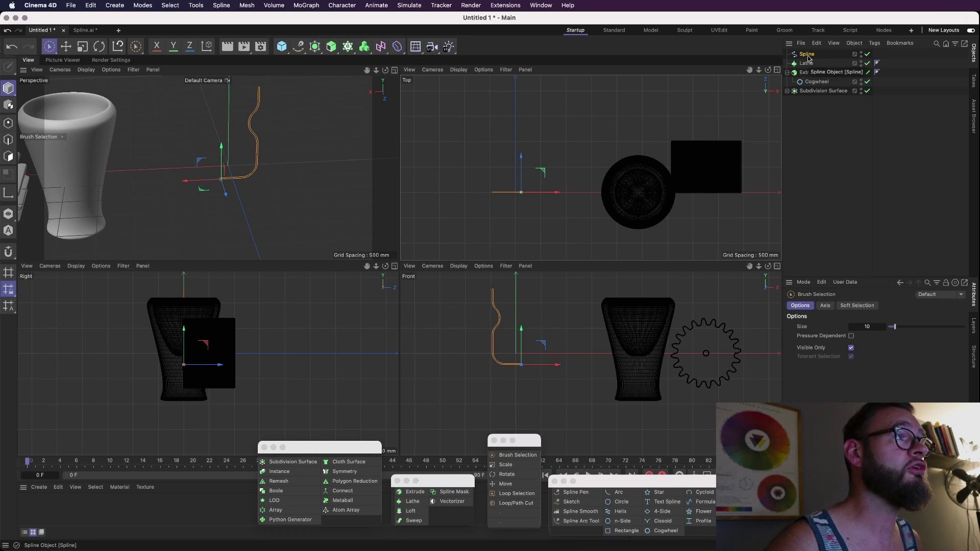
# - Move the Lathe object so its axis sits on the upper end point of the spline's base
pyautogui.click(394, 71)
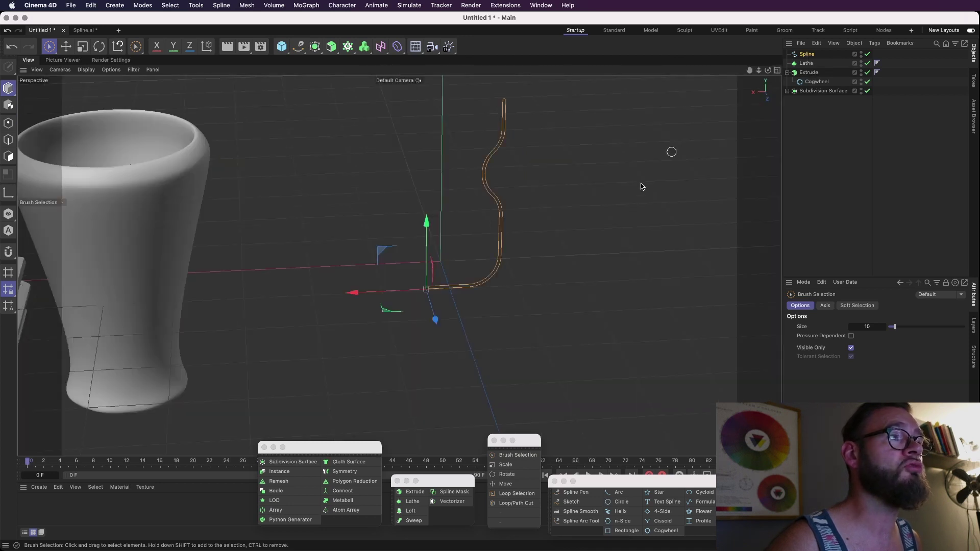
pyautogui.click(806, 64)
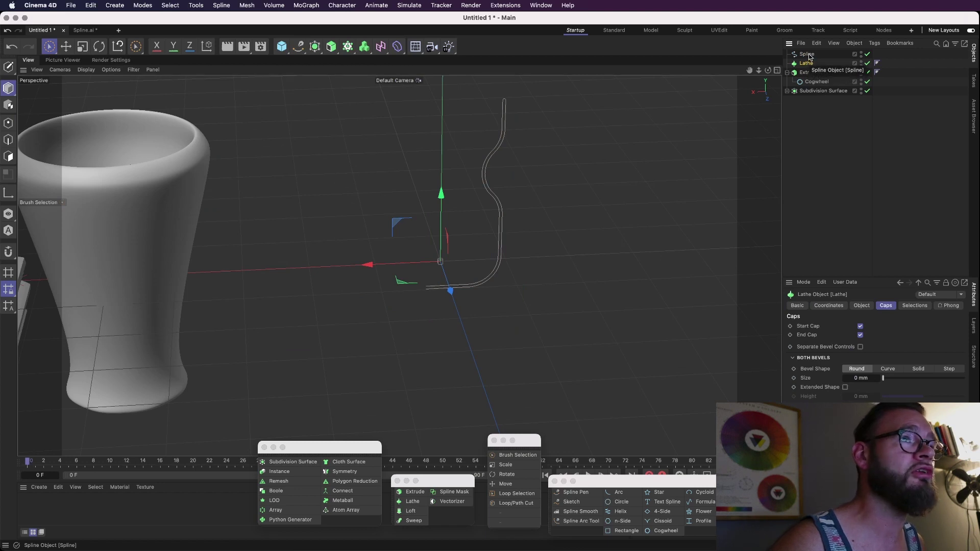
pyautogui.moveTo(401, 283); pyautogui.dragTo(386, 309)
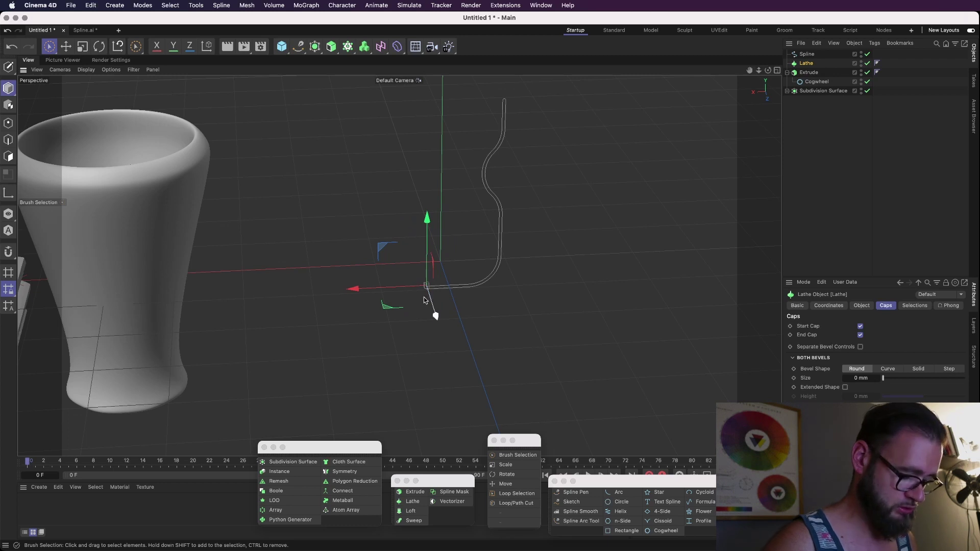
pyautogui.keyDown('alt'); pyautogui.moveTo(413, 281); pyautogui.dragTo(689, 311, button='right'); pyautogui.keyUp('alt')
pyautogui.keyDown('alt'); pyautogui.moveTo(480, 290); pyautogui.dragTo(582, 308); pyautogui.keyUp('alt')
pyautogui.moveTo(512, 299)
pyautogui.mouseDown()
pyautogui.moveTo(388, 301)
pyautogui.moveTo(350, 289)
pyautogui.moveTo(325, 254)
pyautogui.moveTo(330, 311)
pyautogui.moveTo(332, 290)
pyautogui.mouseUp()
pyautogui.keyDown('alt'); pyautogui.moveTo(327, 330); pyautogui.dragTo(493, 345, button='right'); pyautogui.keyUp('alt')
pyautogui.keyDown('alt'); pyautogui.moveTo(494, 345); pyautogui.dragTo(448, 392); pyautogui.keyUp('alt')
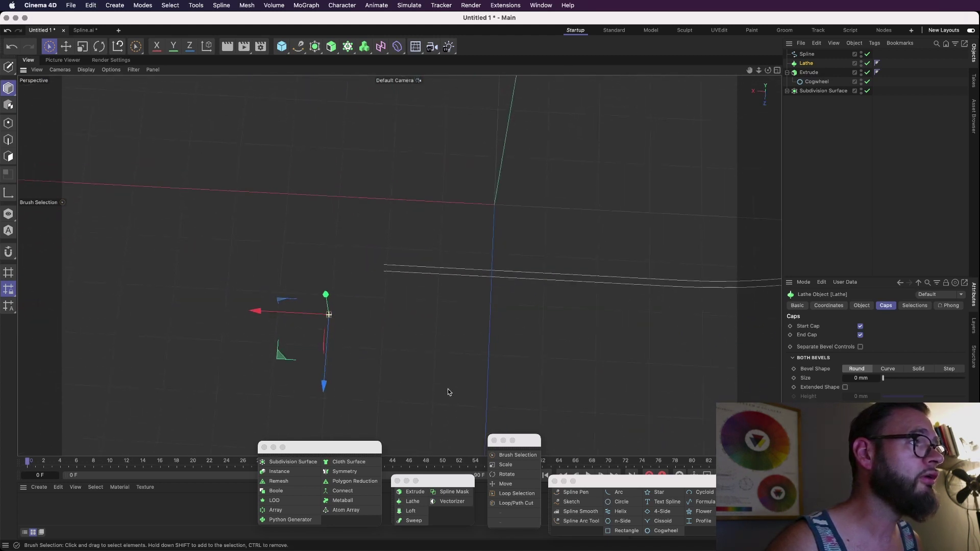
pyautogui.moveTo(275, 350); pyautogui.dragTo(331, 313)
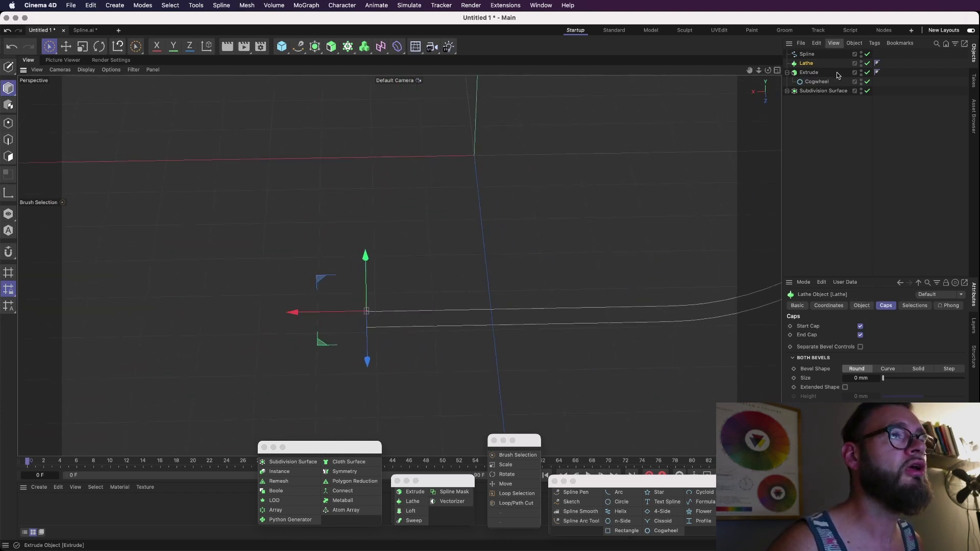
# - Nest the spline inside the Lathe generator and look over the resulting vessel
pyautogui.moveTo(807, 59); pyautogui.dragTo(809, 63)
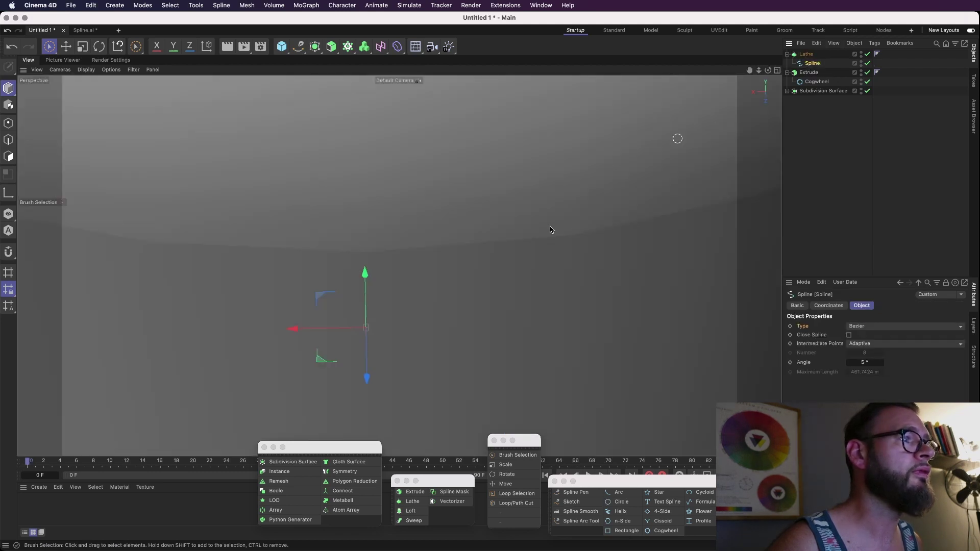
pyautogui.keyDown('alt'); pyautogui.moveTo(631, 204); pyautogui.dragTo(246, 214, button='right'); pyautogui.keyUp('alt')
pyautogui.keyDown('alt'); pyautogui.moveTo(439, 195); pyautogui.dragTo(335, 210, button='right'); pyautogui.keyUp('alt')
pyautogui.keyDown('alt'); pyautogui.moveTo(445, 171); pyautogui.dragTo(354, 309, button='middle'); pyautogui.keyUp('alt')
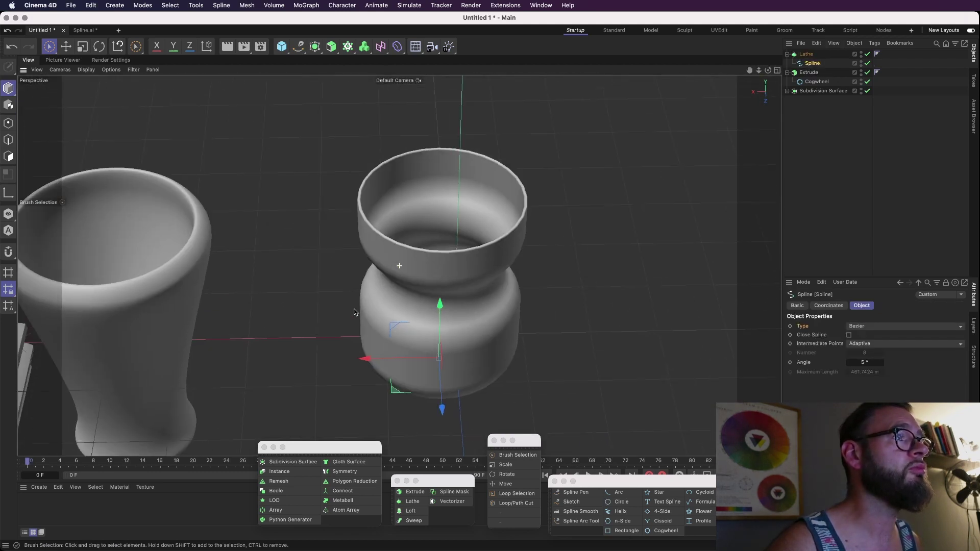
pyautogui.moveTo(389, 301)
pyautogui.keyDown('alt'); pyautogui.mouseDown()
pyautogui.moveTo(387, 262)
pyautogui.moveTo(372, 251)
pyautogui.moveTo(378, 291)
pyautogui.mouseUp(); pyautogui.keyUp('alt')
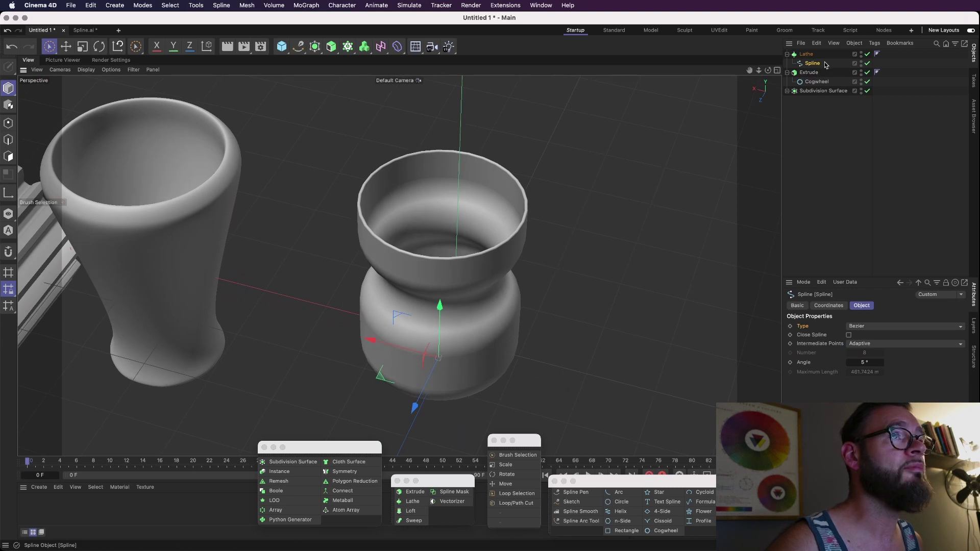
# - Reduce the Lathe's Angle to 168° to cut the vessel open
pyautogui.click(806, 54)
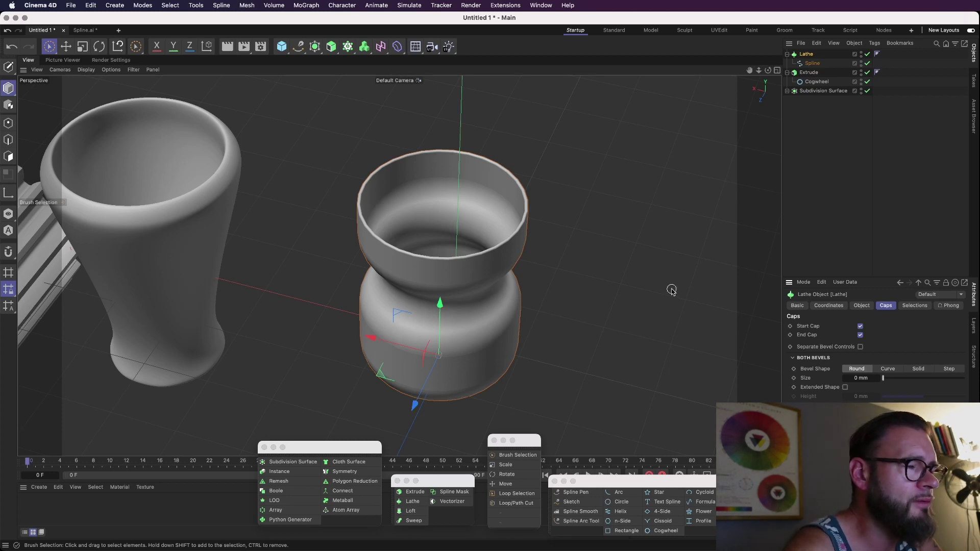
pyautogui.click(863, 306)
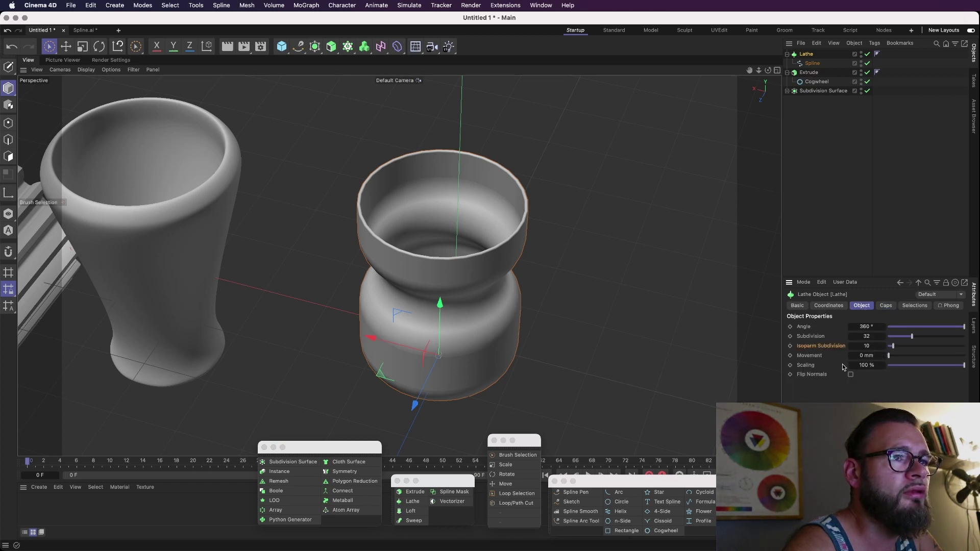
pyautogui.moveTo(887, 356)
pyautogui.mouseDown()
pyautogui.moveTo(907, 359)
pyautogui.moveTo(889, 356)
pyautogui.mouseUp()
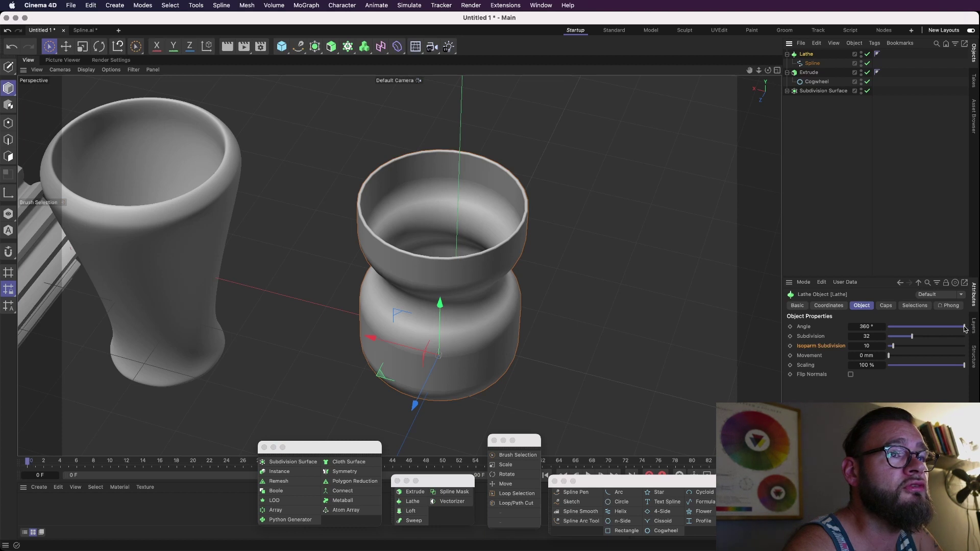
pyautogui.moveTo(965, 328); pyautogui.dragTo(925, 332)
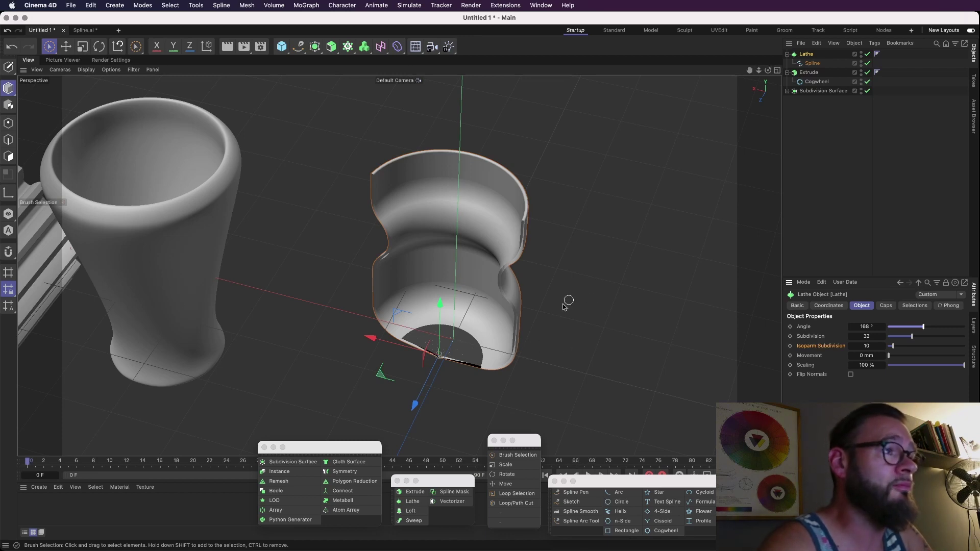
# - Move the spline inside the Lathe along X towards the rotation axis to shrink the hole in the vessel's base
pyautogui.scroll(3, 605, 367)
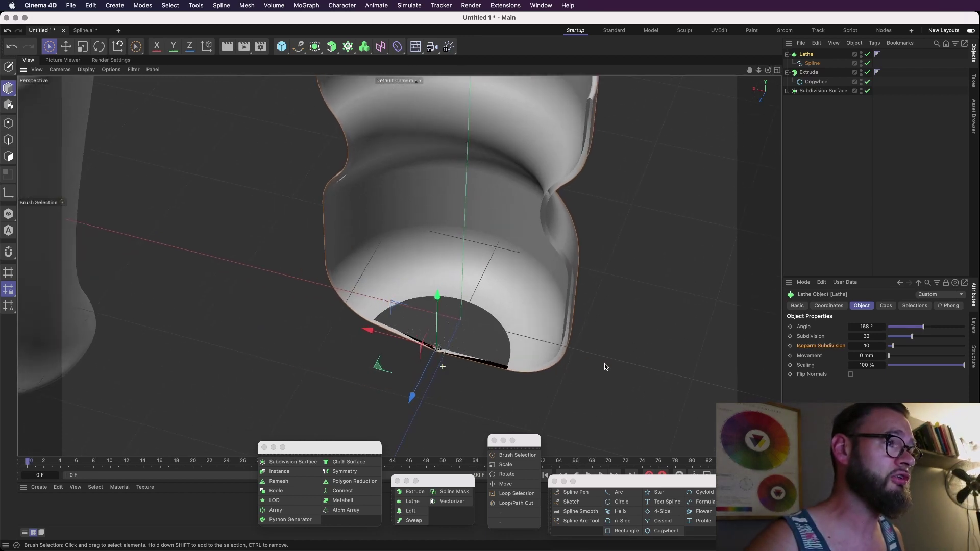
pyautogui.keyDown('alt'); pyautogui.moveTo(606, 367); pyautogui.dragTo(380, 361, button='right'); pyautogui.keyUp('alt')
pyautogui.keyDown('alt'); pyautogui.moveTo(360, 335); pyautogui.dragTo(370, 256); pyautogui.keyUp('alt')
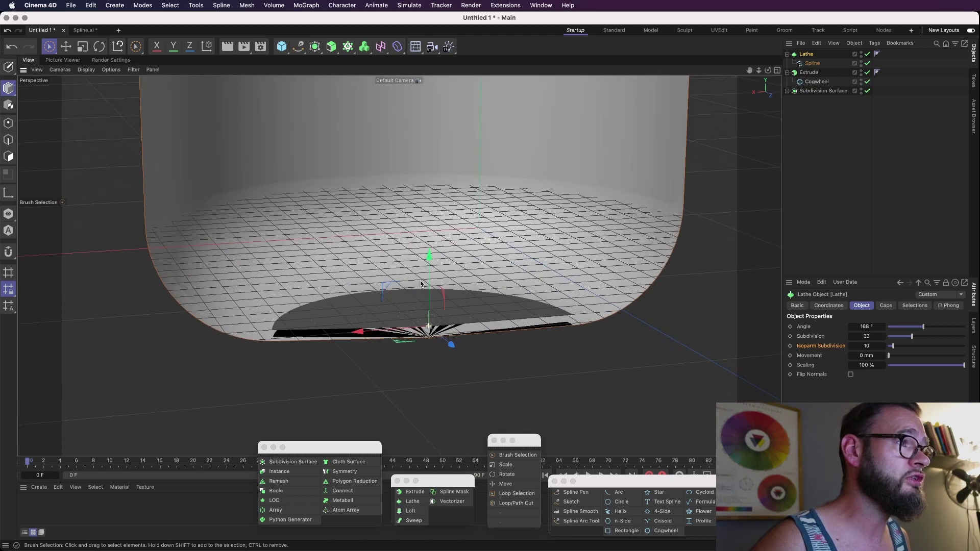
pyautogui.click(812, 64)
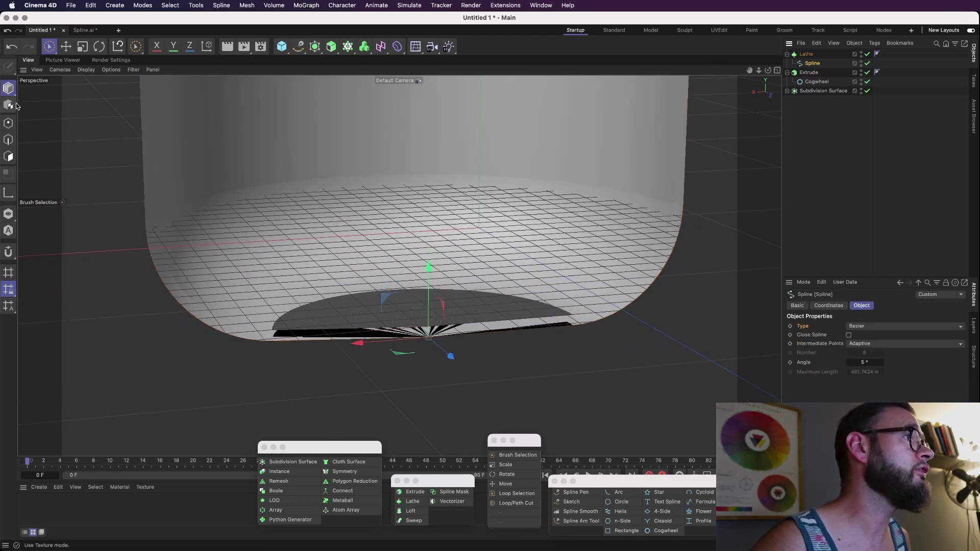
pyautogui.moveTo(384, 344); pyautogui.dragTo(462, 339)
pyautogui.keyDown('alt'); pyautogui.moveTo(462, 339); pyautogui.dragTo(536, 355, button='right'); pyautogui.keyUp('alt')
pyautogui.keyDown('alt'); pyautogui.moveTo(429, 347); pyautogui.dragTo(612, 343, button='right'); pyautogui.keyUp('alt')
pyautogui.keyDown('alt'); pyautogui.moveTo(374, 338); pyautogui.dragTo(459, 339, button='right'); pyautogui.keyUp('alt')
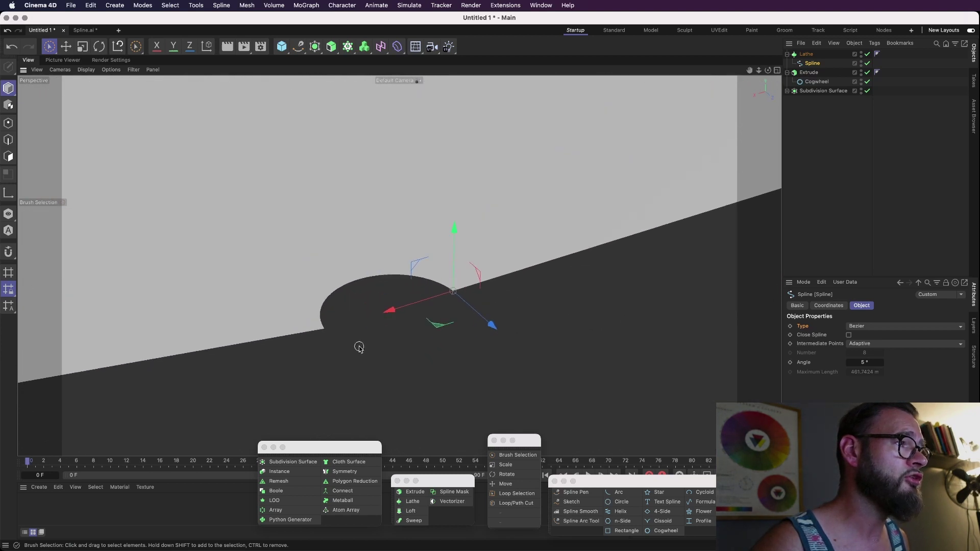
# - Fine-tune the spline's X position until the remaining hole at the centre of the vessel's base closes
pyautogui.keyDown('alt'); pyautogui.moveTo(359, 347); pyautogui.dragTo(434, 347, button='right'); pyautogui.keyUp('alt')
pyautogui.moveTo(504, 290); pyautogui.dragTo(447, 282)
pyautogui.moveTo(407, 296); pyautogui.dragTo(379, 344)
pyautogui.keyDown('alt'); pyautogui.moveTo(411, 303); pyautogui.dragTo(674, 321, button='right'); pyautogui.keyUp('alt')
pyautogui.moveTo(418, 299); pyautogui.dragTo(384, 300)
pyautogui.keyDown('alt'); pyautogui.moveTo(506, 252); pyautogui.dragTo(630, 247, button='right'); pyautogui.keyUp('alt')
pyautogui.keyDown('alt'); pyautogui.moveTo(565, 251); pyautogui.dragTo(332, 251, button='right'); pyautogui.keyUp('alt')
pyautogui.keyDown('alt'); pyautogui.moveTo(575, 232); pyautogui.dragTo(449, 239, button='right'); pyautogui.keyUp('alt')
pyautogui.keyDown('alt'); pyautogui.moveTo(548, 223); pyautogui.dragTo(365, 235, button='right'); pyautogui.keyUp('alt')
pyautogui.keyDown('alt'); pyautogui.moveTo(541, 212); pyautogui.dragTo(452, 216, button='right'); pyautogui.keyUp('alt')
pyautogui.keyDown('alt'); pyautogui.moveTo(602, 201); pyautogui.dragTo(485, 205, button='right'); pyautogui.keyUp('alt')
pyautogui.keyDown('alt'); pyautogui.moveTo(645, 203); pyautogui.dragTo(515, 197, button='right'); pyautogui.keyUp('alt')
pyautogui.keyDown('alt'); pyautogui.moveTo(576, 179); pyautogui.dragTo(470, 176, button='right'); pyautogui.keyUp('alt')
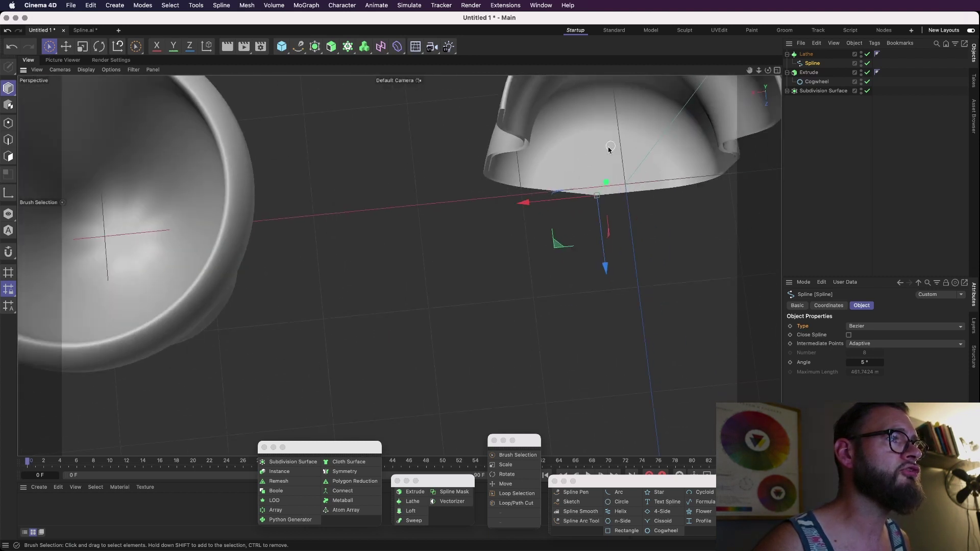
pyautogui.keyDown('alt'); pyautogui.moveTo(608, 147); pyautogui.dragTo(436, 299, button='middle'); pyautogui.keyUp('alt')
pyautogui.keyDown('alt'); pyautogui.moveTo(435, 299); pyautogui.dragTo(505, 218); pyautogui.keyUp('alt')
pyautogui.keyDown('alt'); pyautogui.moveTo(500, 224); pyautogui.dragTo(498, 275, button='middle'); pyautogui.keyUp('alt')
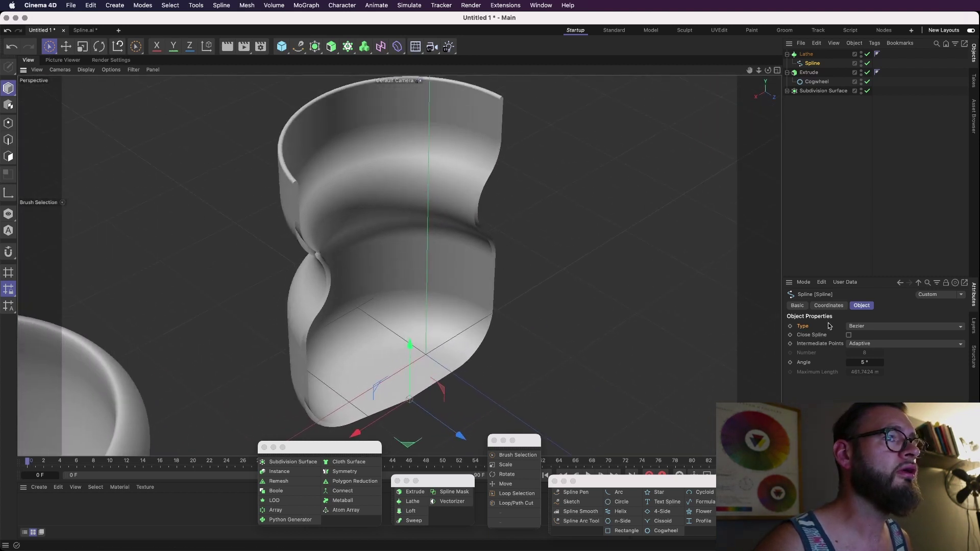
# - Set the Lathe's Angle back to 360° to close the vessel
pyautogui.click(807, 55)
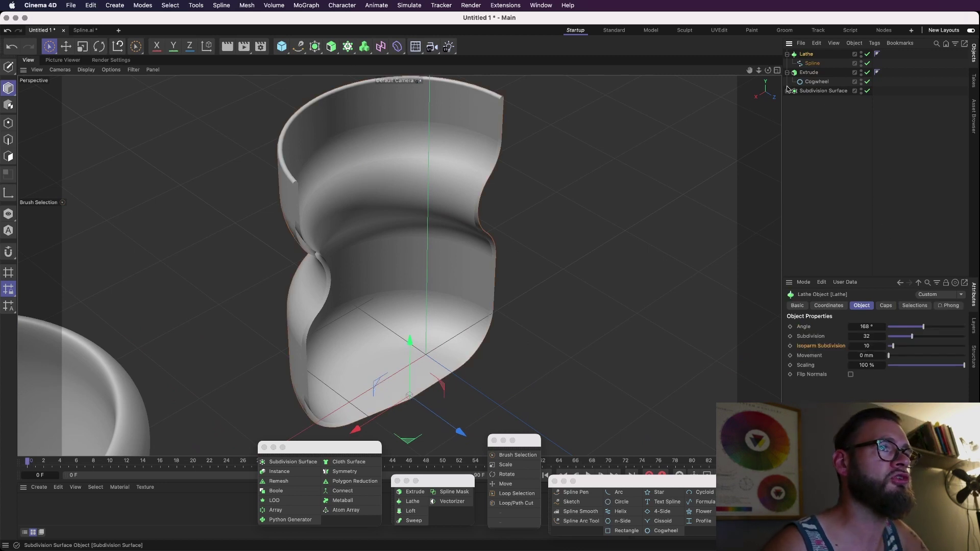
pyautogui.moveTo(768, 70); pyautogui.dragTo(826, 198)
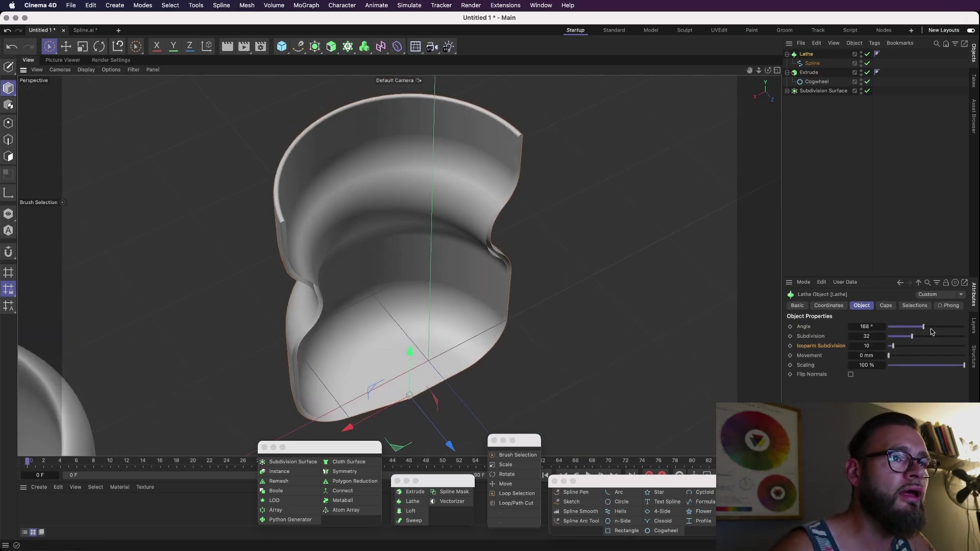
pyautogui.moveTo(925, 329); pyautogui.dragTo(965, 329)
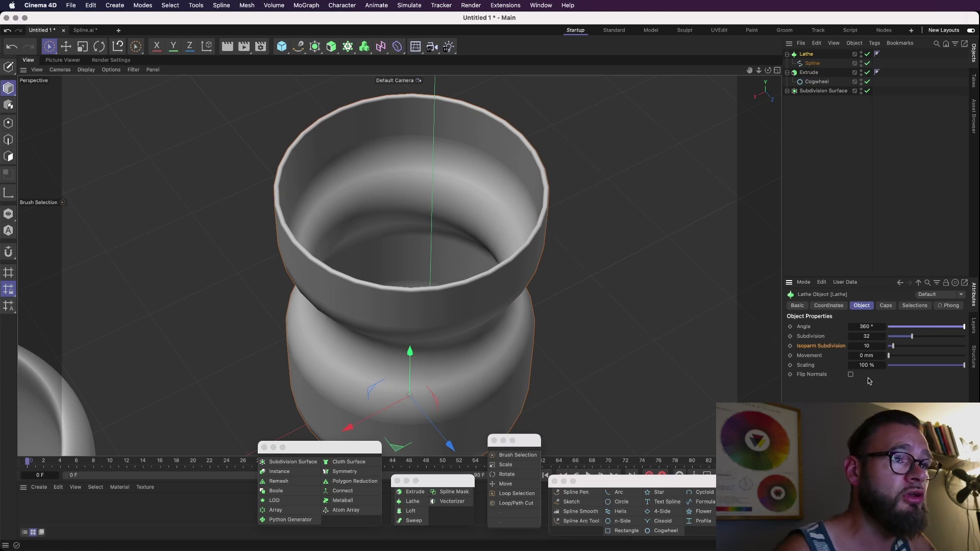
# - Try the Lathe's Scaling at 44% with Movement at about 920 mm, and undo both changes
pyautogui.moveTo(890, 355); pyautogui.dragTo(842, 360)
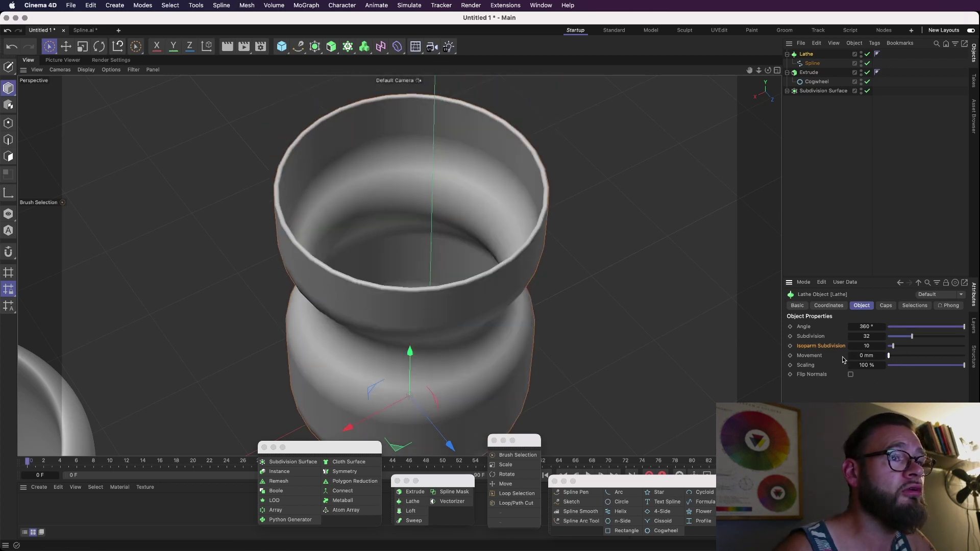
pyautogui.moveTo(963, 367); pyautogui.dragTo(891, 357)
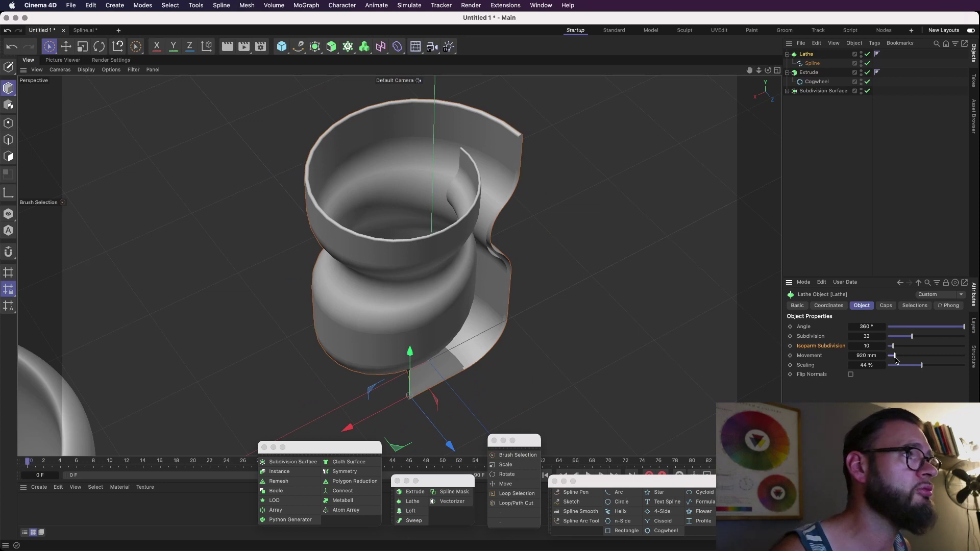
pyautogui.press('super+z')
pyautogui.press('super+z')
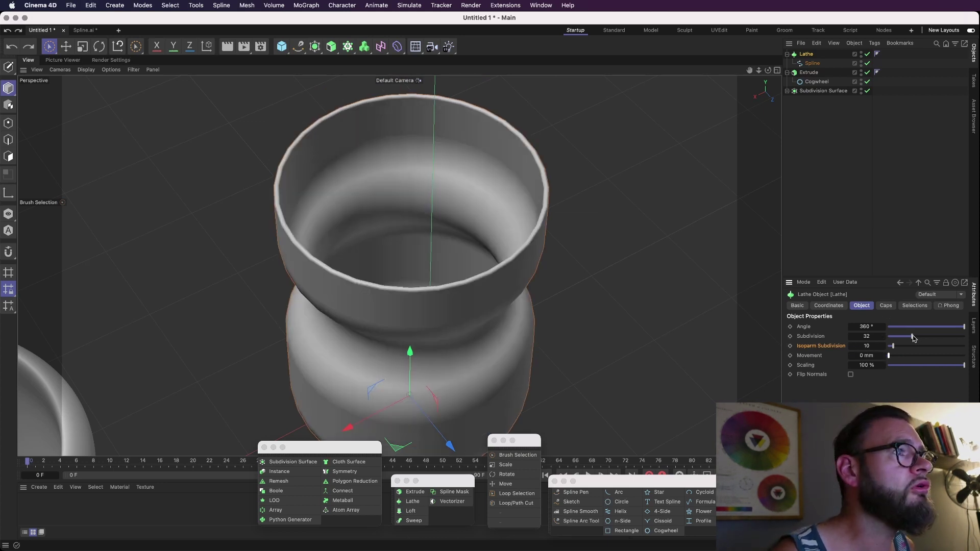
# - Try the Lathe's Subdivision at 2, and raise it to 100 for a rounder vessel
pyautogui.moveTo(913, 336); pyautogui.dragTo(890, 338)
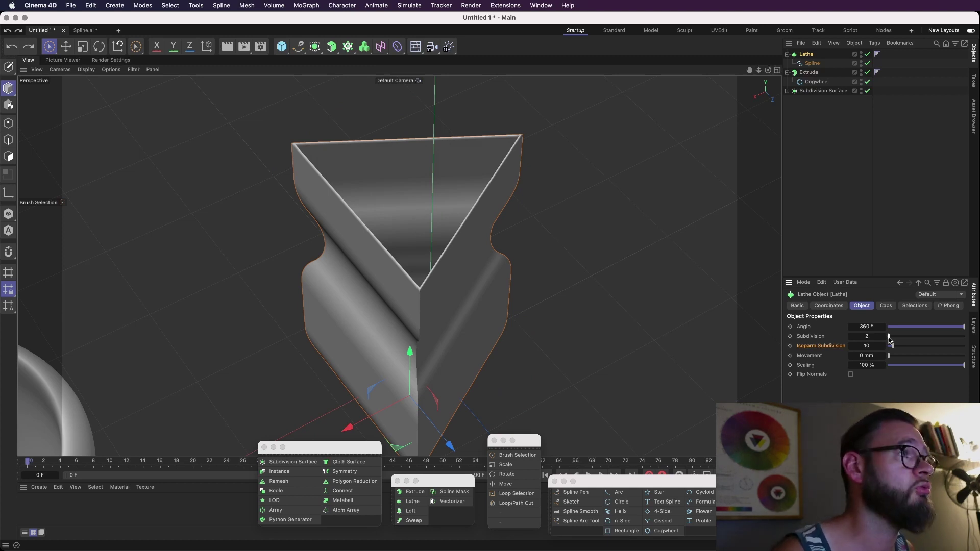
pyautogui.moveTo(890, 340); pyautogui.dragTo(945, 339)
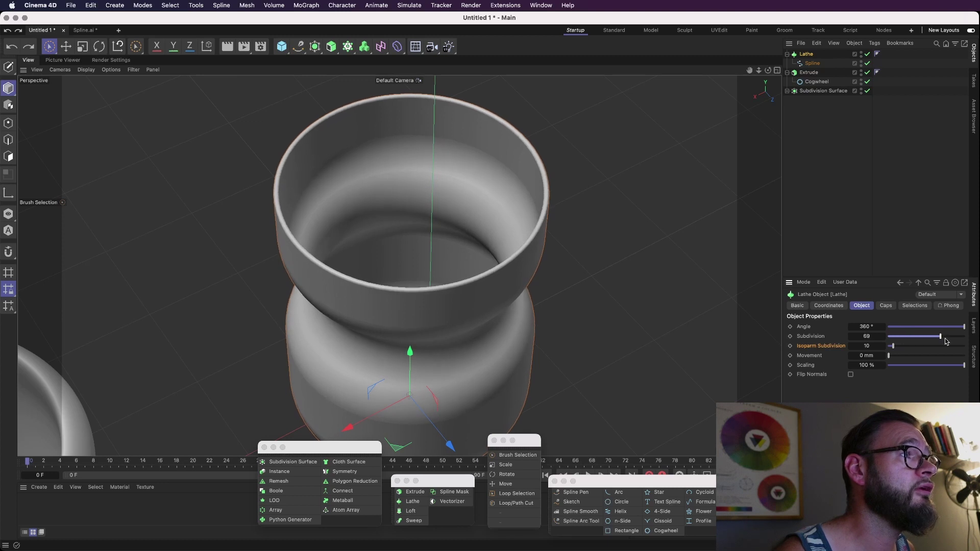
pyautogui.keyDown('alt'); pyautogui.moveTo(472, 276); pyautogui.dragTo(404, 288, button='right'); pyautogui.keyUp('alt')
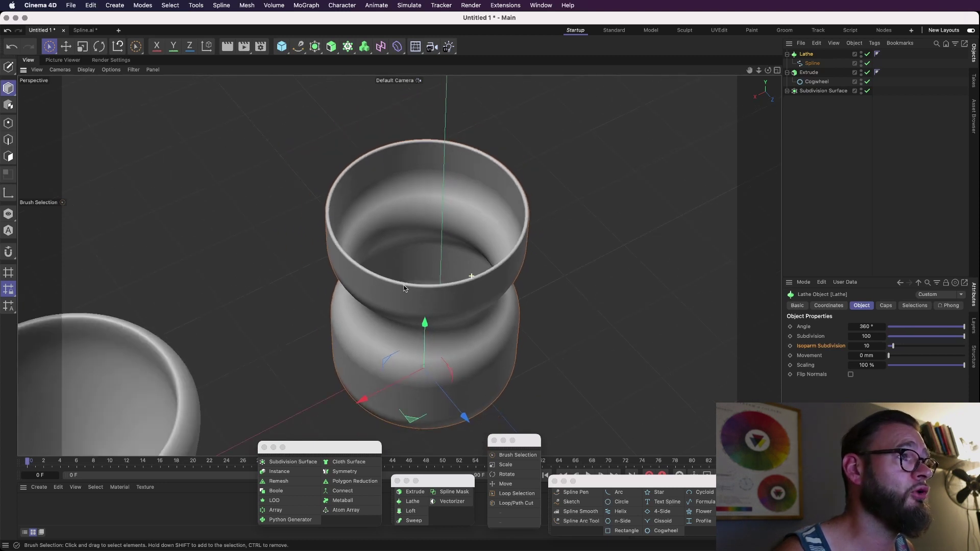
pyautogui.keyDown('alt'); pyautogui.moveTo(424, 305); pyautogui.dragTo(430, 250, button='middle'); pyautogui.keyUp('alt')
pyautogui.keyDown('alt'); pyautogui.moveTo(430, 251); pyautogui.dragTo(393, 210); pyautogui.keyUp('alt')
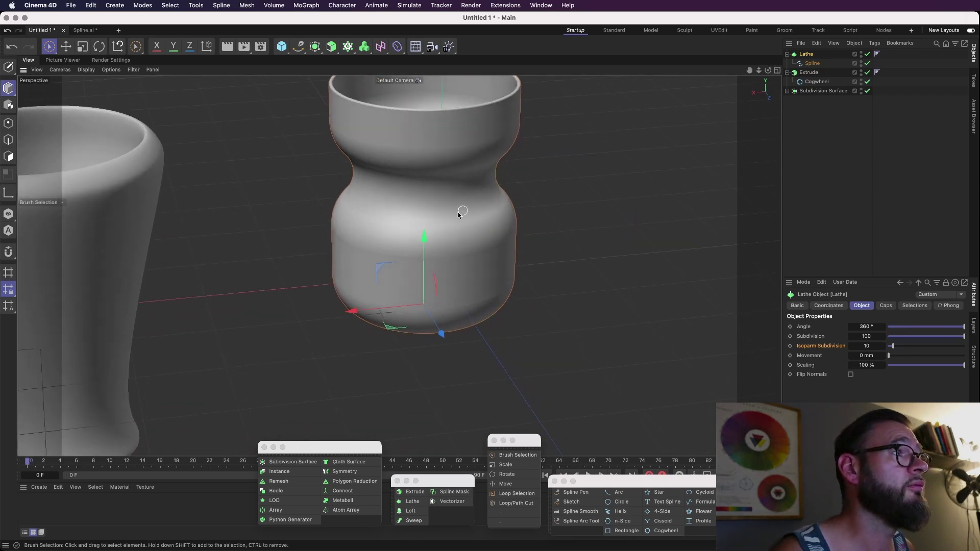
# - Move the Lathe vessel in the XZ plane away from the origin to a spot behind the glass
pyautogui.keyDown('alt'); pyautogui.moveTo(461, 212); pyautogui.dragTo(439, 223, button='right'); pyautogui.keyUp('alt')
pyautogui.keyDown('alt'); pyautogui.moveTo(439, 224); pyautogui.dragTo(396, 267, button='middle'); pyautogui.keyUp('alt')
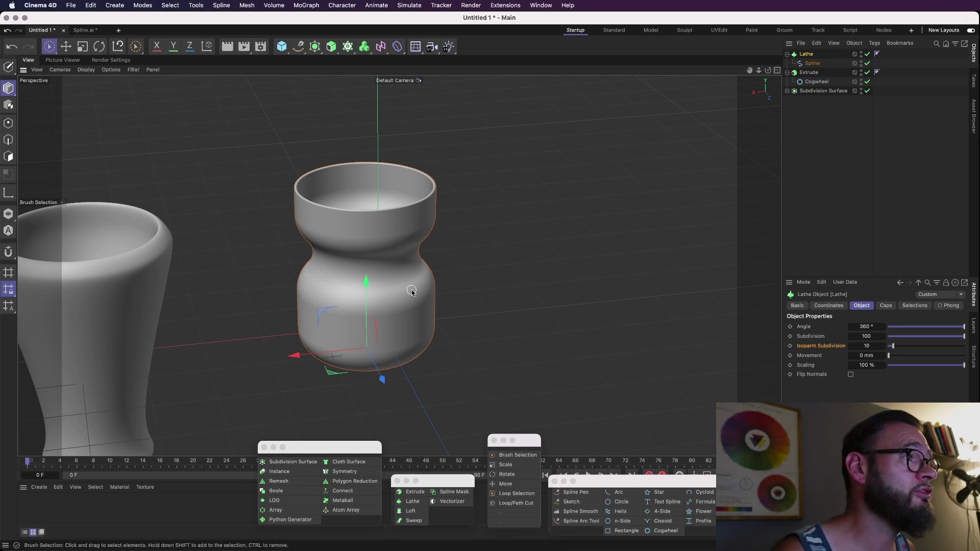
pyautogui.keyDown('alt'); pyautogui.moveTo(410, 291); pyautogui.dragTo(350, 298, button='middle'); pyautogui.keyUp('alt')
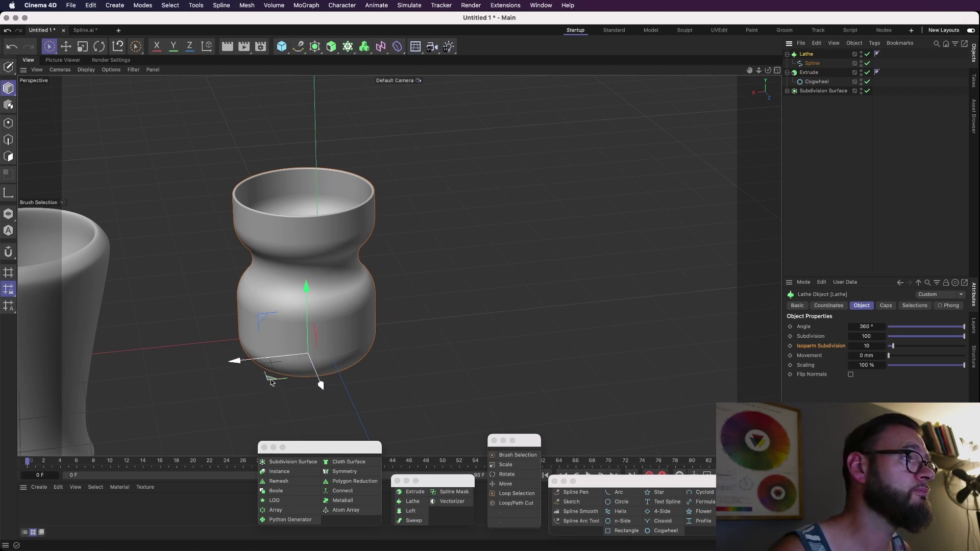
pyautogui.moveTo(272, 379); pyautogui.dragTo(21, 243)
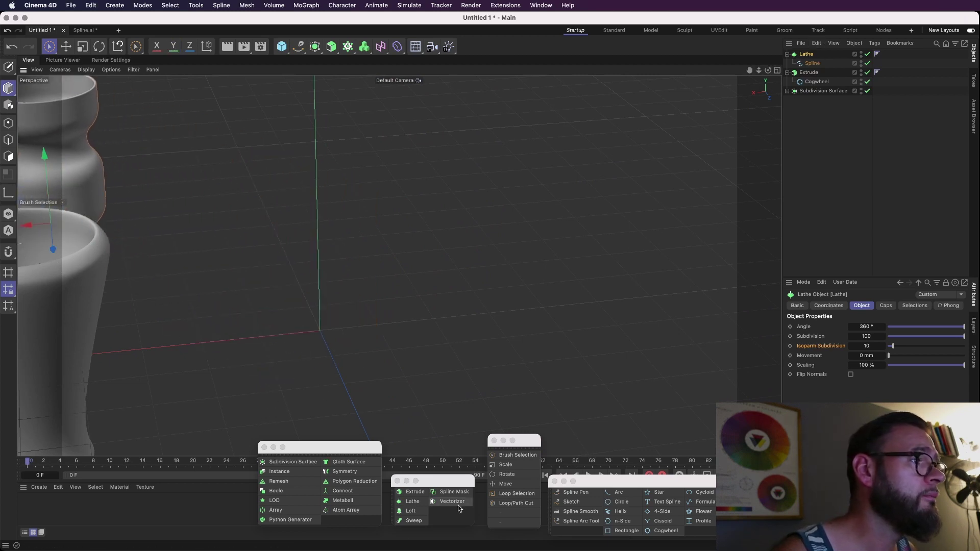
# - Add a Loft generator and a Circle spline to the scene
pyautogui.click(413, 512)
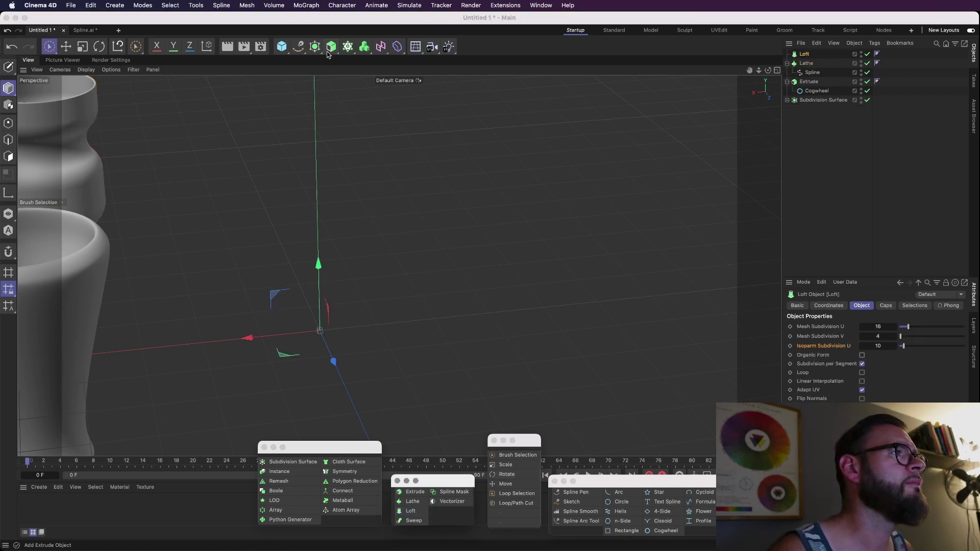
pyautogui.moveTo(284, 48); pyautogui.dragTo(402, 79)
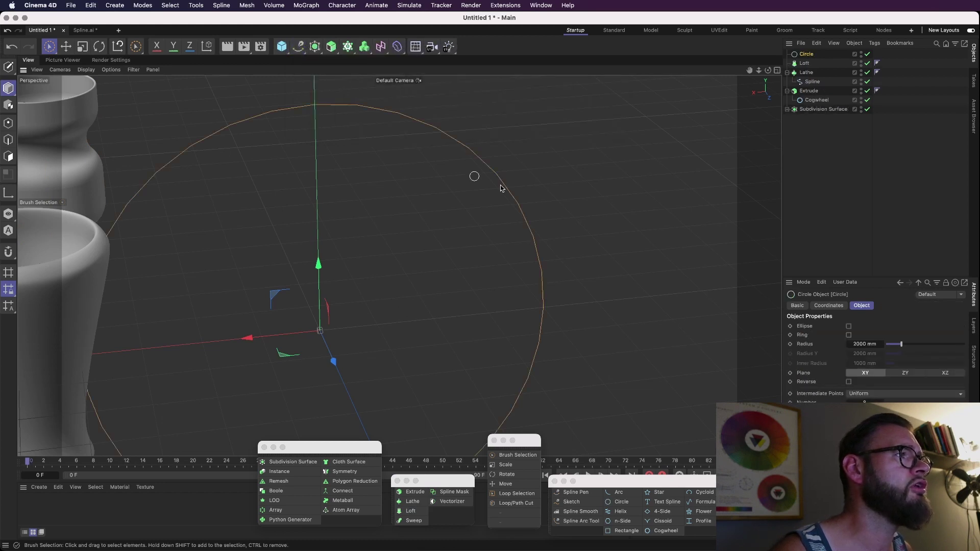
# - Scale the circle down to a radius of about 617 mm and nest it inside the Loft
pyautogui.press('t')
pyautogui.moveTo(564, 243); pyautogui.dragTo(332, 301)
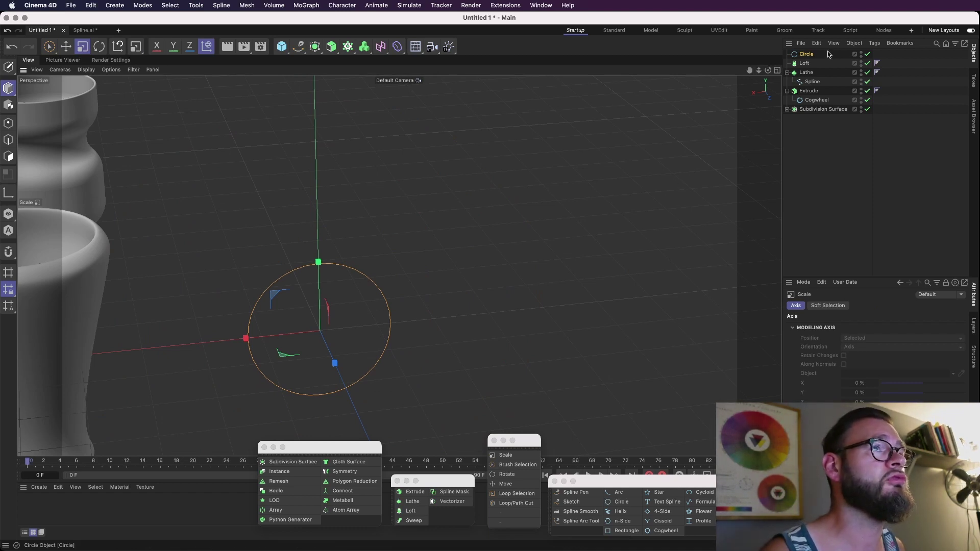
pyautogui.moveTo(806, 62); pyautogui.dragTo(807, 64)
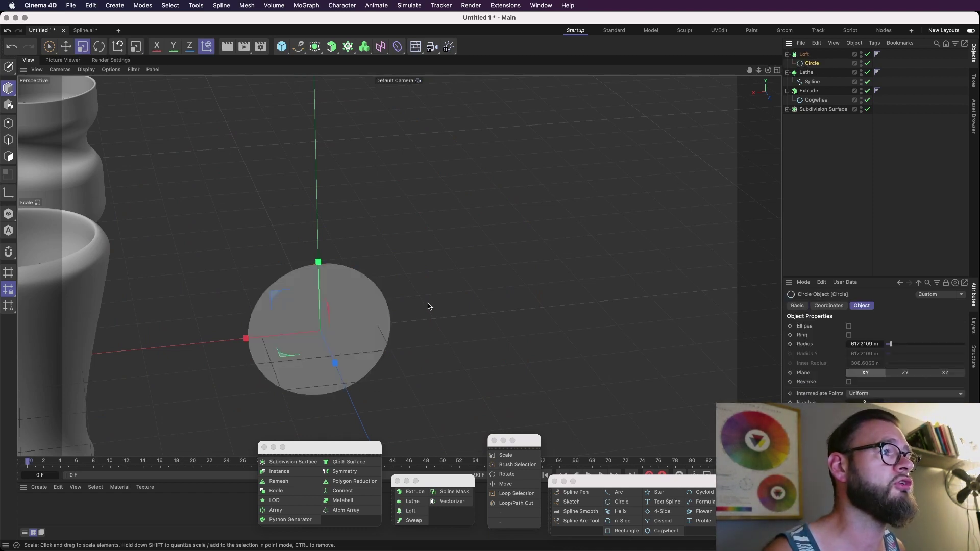
# - Copy the circle forward along the Z axis inside the Loft as a second profile
pyautogui.keyDown('alt'); pyautogui.moveTo(428, 302); pyautogui.dragTo(582, 174); pyautogui.keyUp('alt')
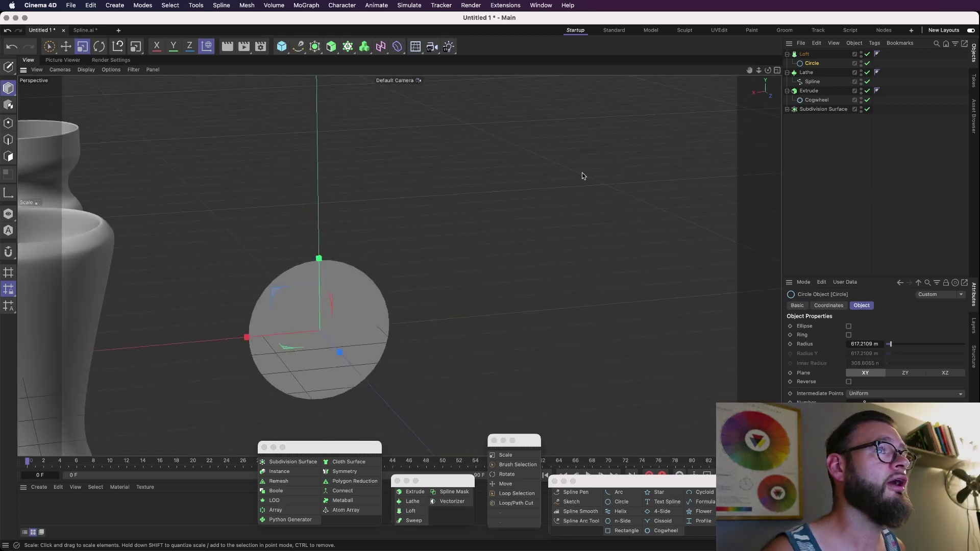
pyautogui.click(66, 47)
pyautogui.click(817, 64)
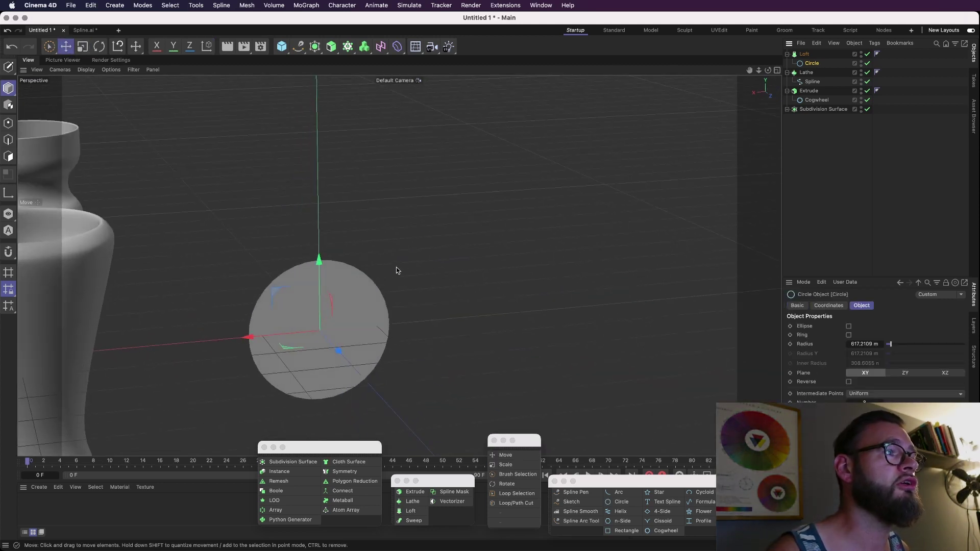
pyautogui.keyDown('alt'); pyautogui.moveTo(396, 268); pyautogui.dragTo(483, 194); pyautogui.keyUp('alt')
pyautogui.keyDown('alt'); pyautogui.moveTo(482, 198); pyautogui.dragTo(542, 199, button='right'); pyautogui.keyUp('alt')
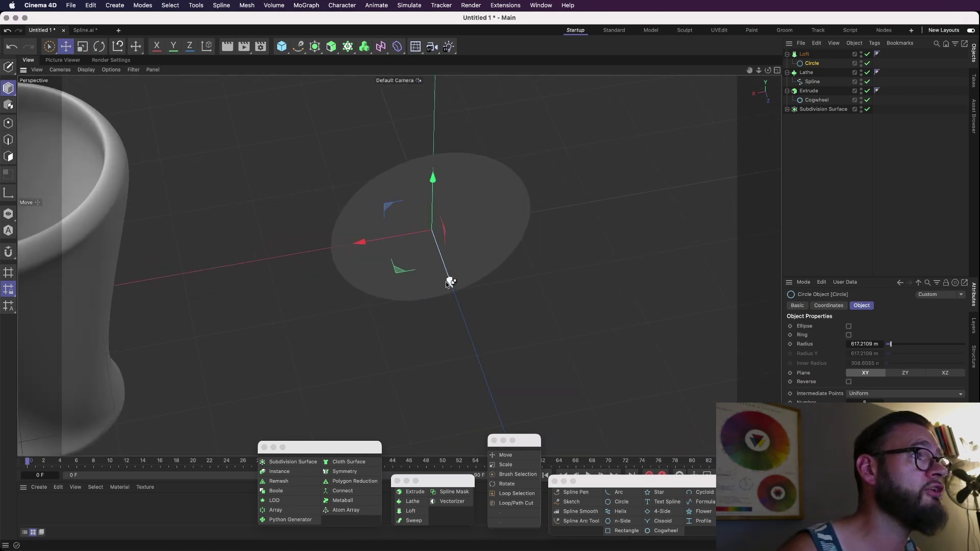
pyautogui.keyDown('ctrl'); pyautogui.moveTo(449, 280); pyautogui.dragTo(472, 337); pyautogui.keyUp('ctrl')
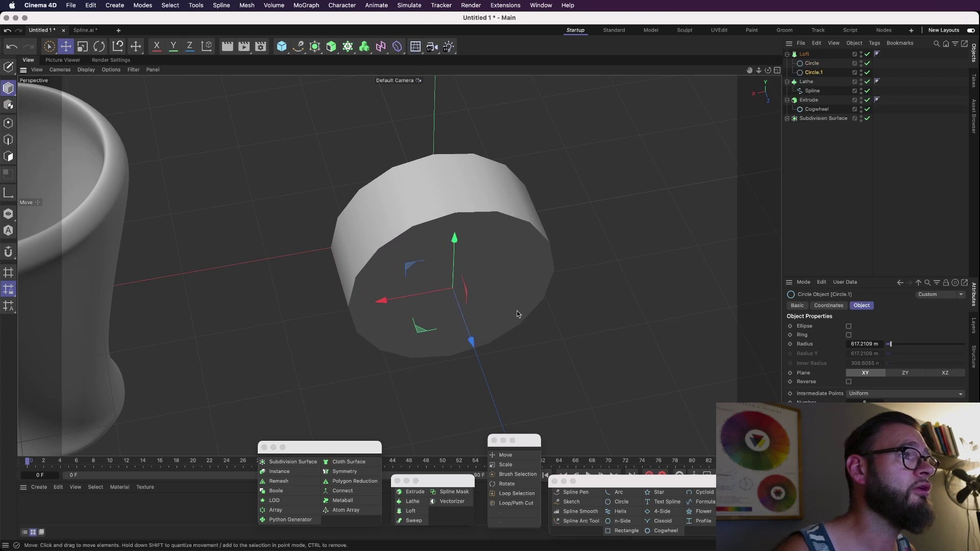
# - Convert both Loft circles to editable splines and scale the front one to about 71% along its Y axis
pyautogui.keyDown('alt'); pyautogui.moveTo(516, 313); pyautogui.dragTo(500, 220); pyautogui.keyUp('alt')
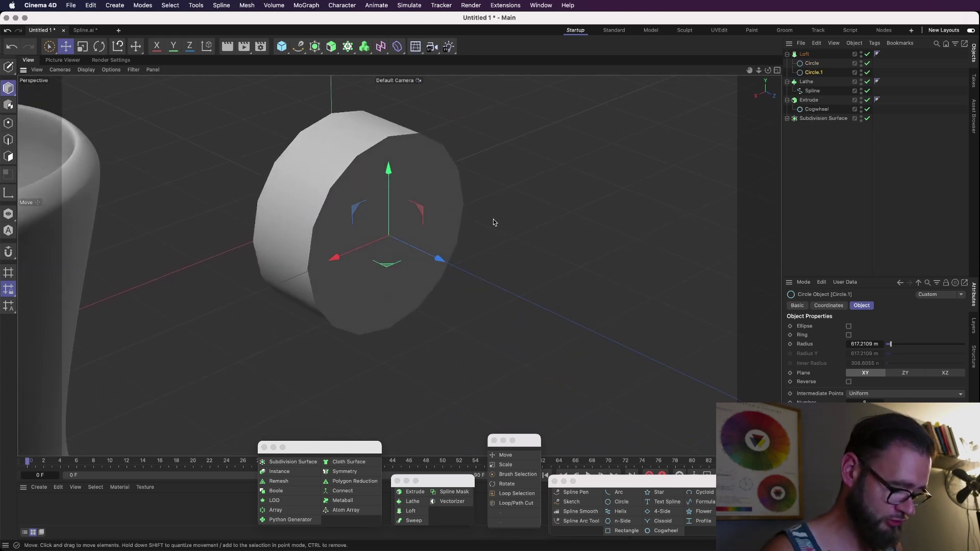
pyautogui.press('t')
pyautogui.moveTo(389, 169); pyautogui.dragTo(392, 176)
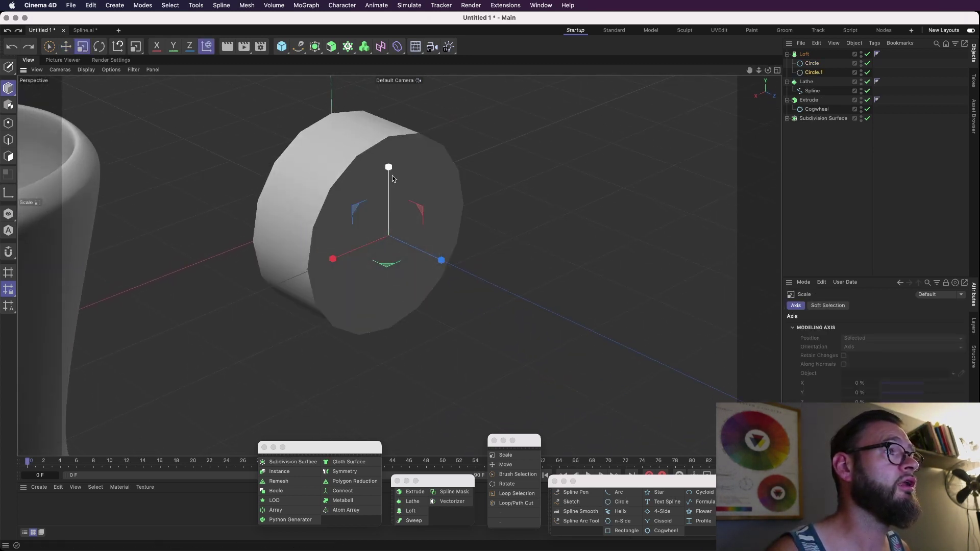
pyautogui.click(814, 63)
pyautogui.press('c')
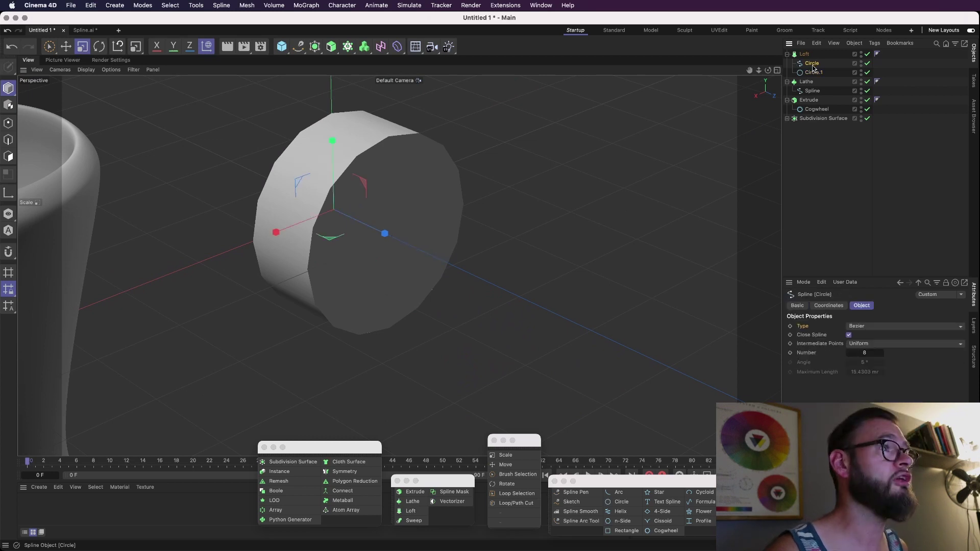
pyautogui.click(815, 72)
pyautogui.press('c')
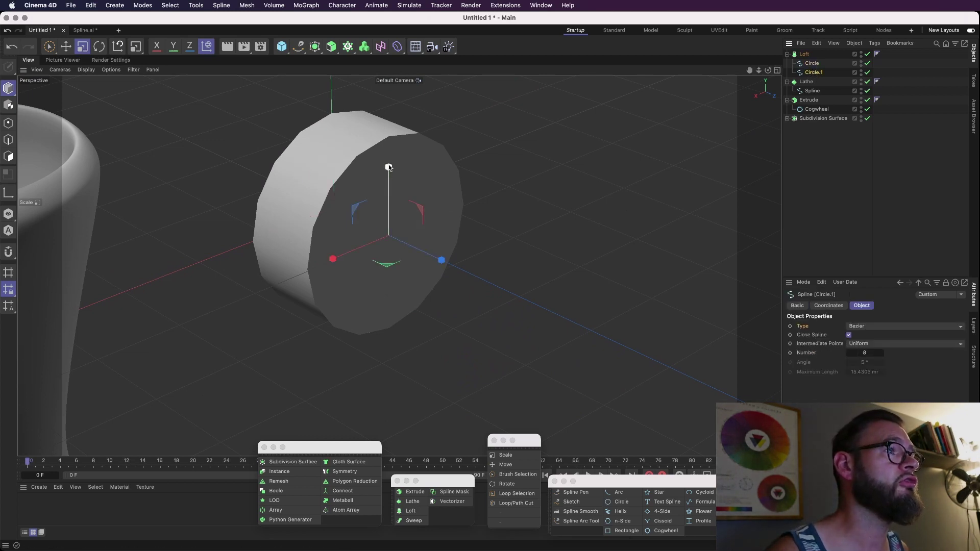
pyautogui.moveTo(389, 169); pyautogui.dragTo(388, 185)
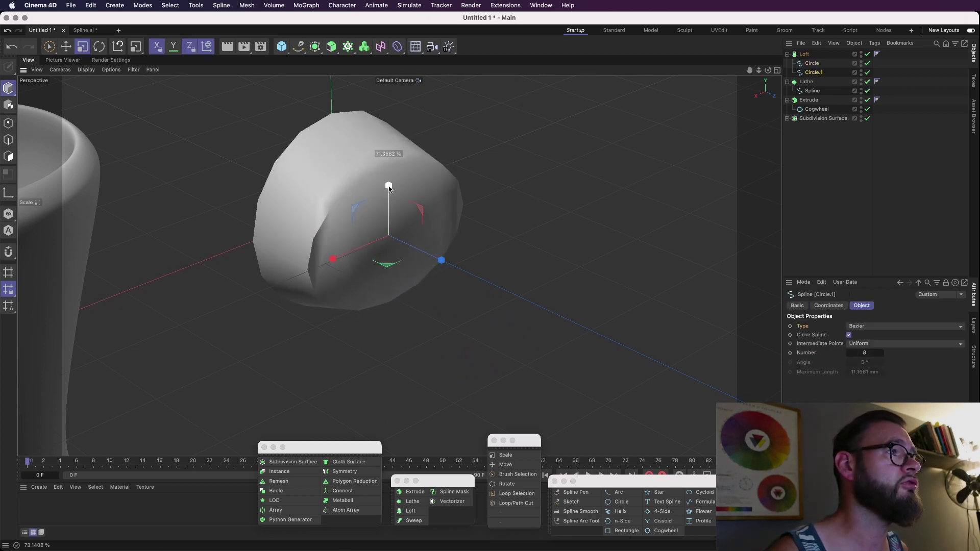
# - Copy the front circle farther along the Z axis and scale the new copy uniformly to about 144%
pyautogui.press('e')
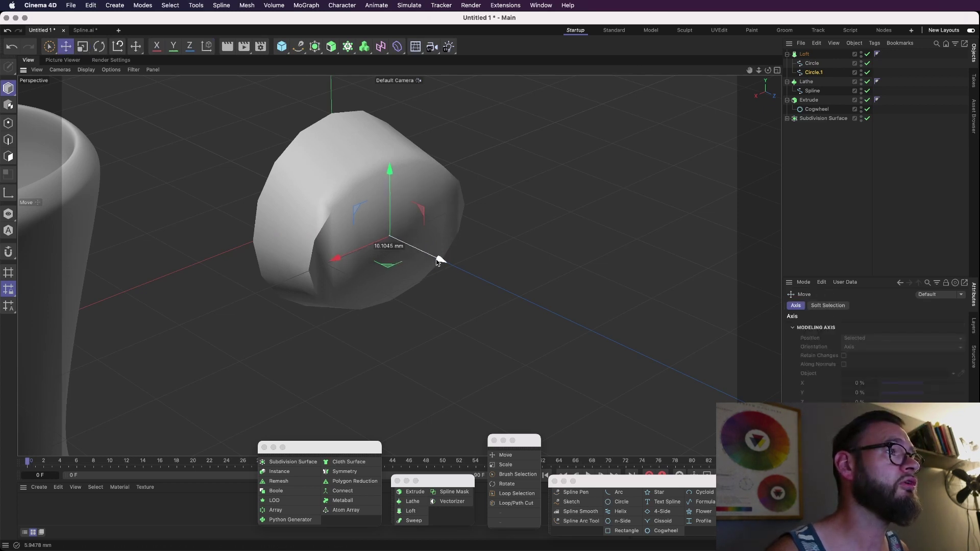
pyautogui.moveTo(429, 253); pyautogui.dragTo(710, 379)
pyautogui.scroll(3, 633, 351)
pyautogui.press('t')
pyautogui.moveTo(323, 175); pyautogui.dragTo(536, 171)
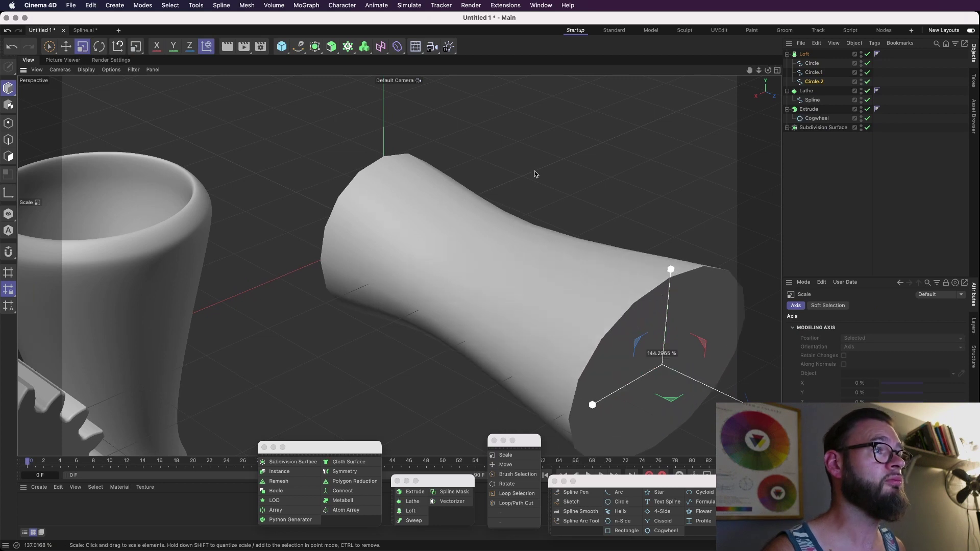
# - Try the wireframe viewport display, and switch to Gouraud shading with lines
pyautogui.scroll(-4, 564, 184)
pyautogui.press('n')
pyautogui.press('g')
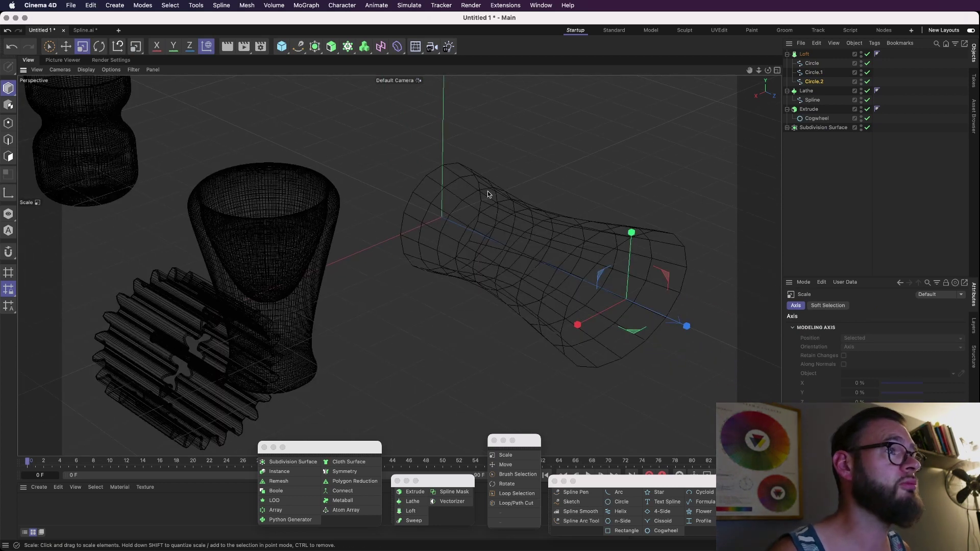
pyautogui.press('n')
pyautogui.press('b')
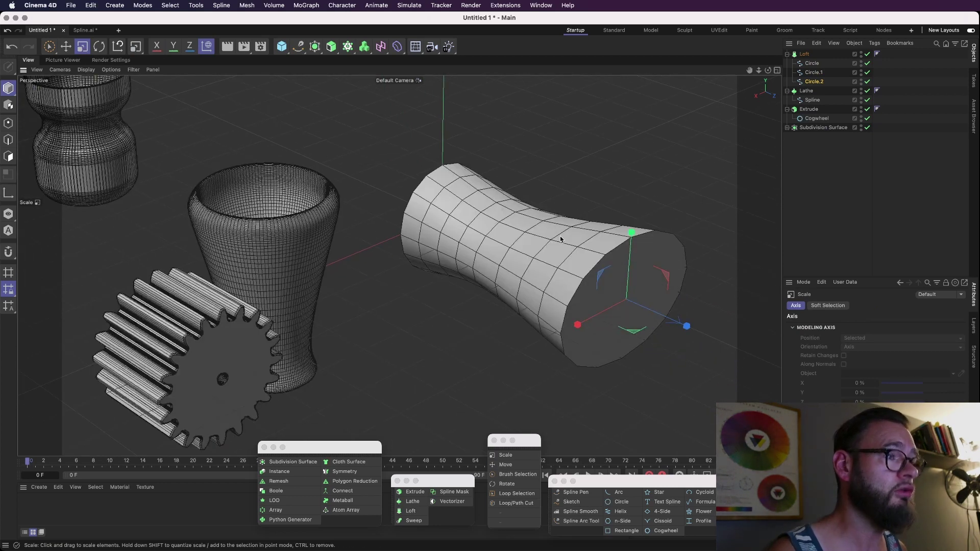
# - Copy the end circle once more along the Z axis to extend the Loft with a fourth profile
pyautogui.press('e')
pyautogui.scroll(-3, 551, 225)
pyautogui.keyDown('alt'); pyautogui.moveTo(430, 183); pyautogui.dragTo(490, 204, button='right'); pyautogui.keyUp('alt')
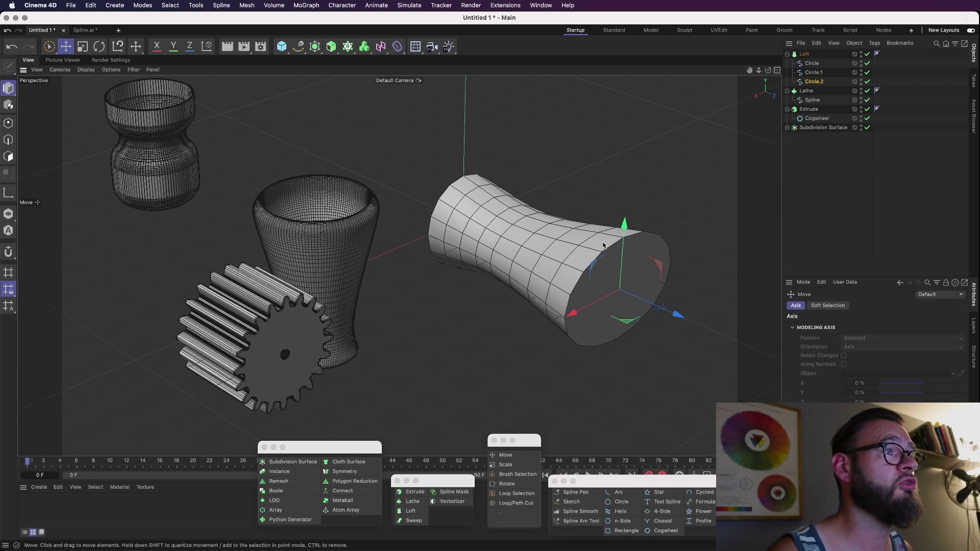
pyautogui.keyDown('alt'); pyautogui.moveTo(682, 320); pyautogui.dragTo(444, 241, button='middle'); pyautogui.keyUp('alt')
pyautogui.keyDown('ctrl'); pyautogui.moveTo(435, 235); pyautogui.dragTo(562, 291); pyautogui.keyUp('ctrl')
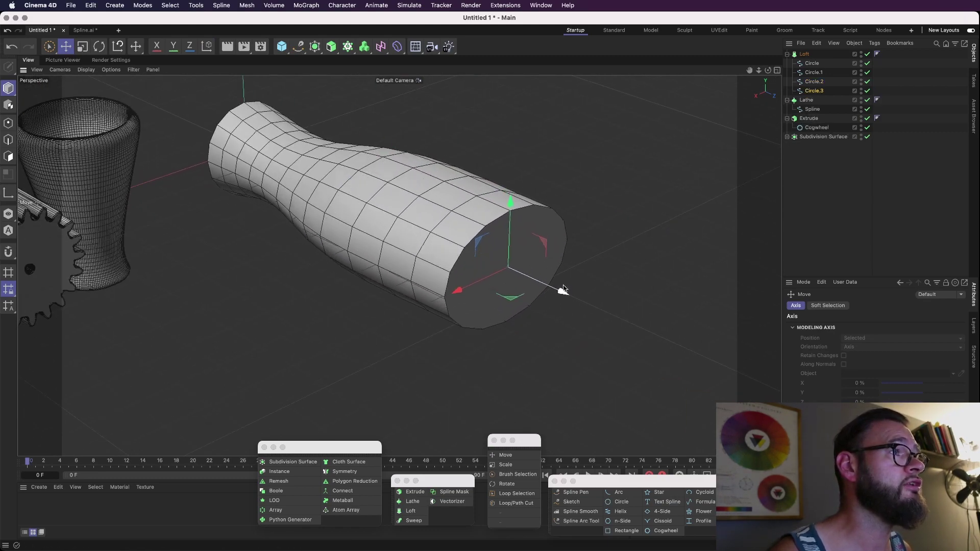
pyautogui.scroll(3, 476, 186)
pyautogui.keyDown('alt'); pyautogui.moveTo(477, 187); pyautogui.dragTo(448, 178); pyautogui.keyUp('alt')
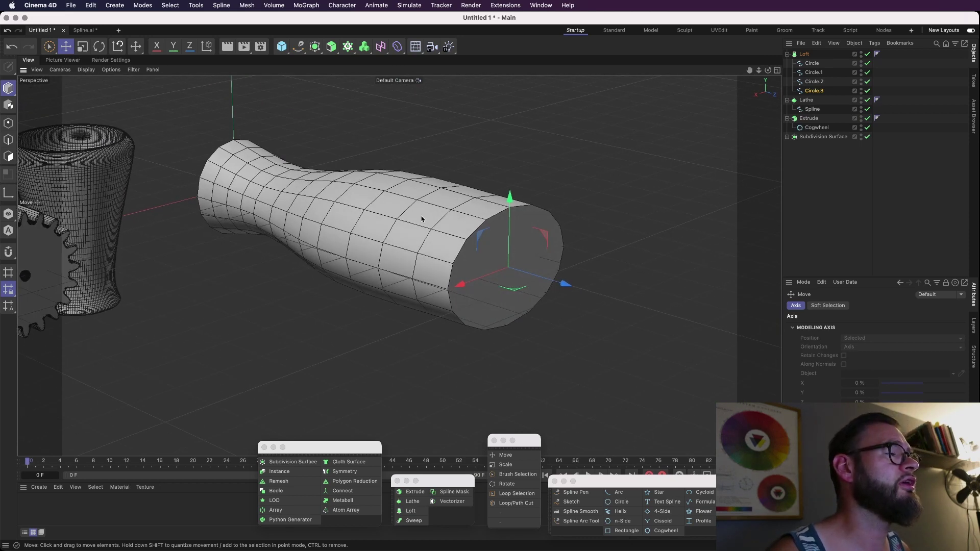
# - Undo the later circle copies, the scaling and the spline conversions, and delete the remaining second circle
pyautogui.press('super+z')
pyautogui.press('super+z')
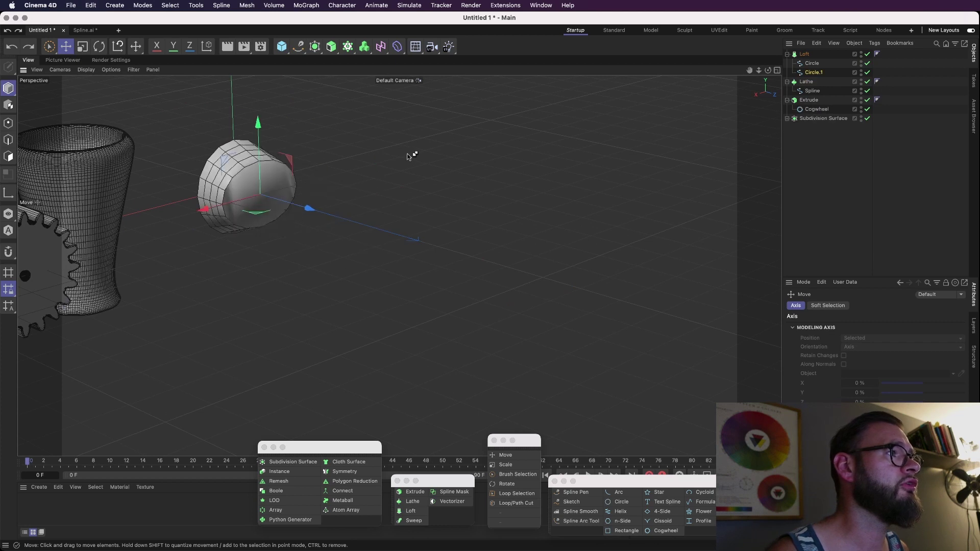
pyautogui.press('super+z')
pyautogui.press('super+z')
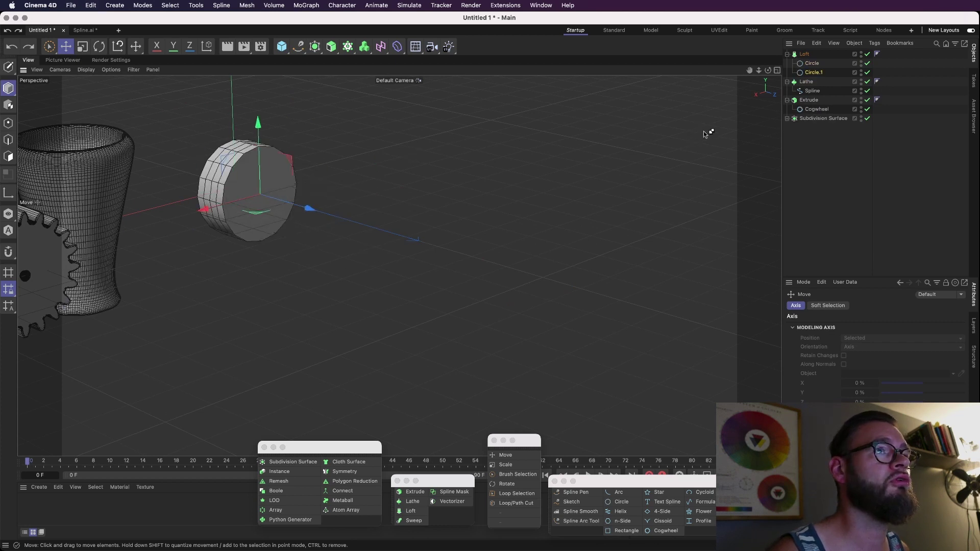
pyautogui.press('Delete')
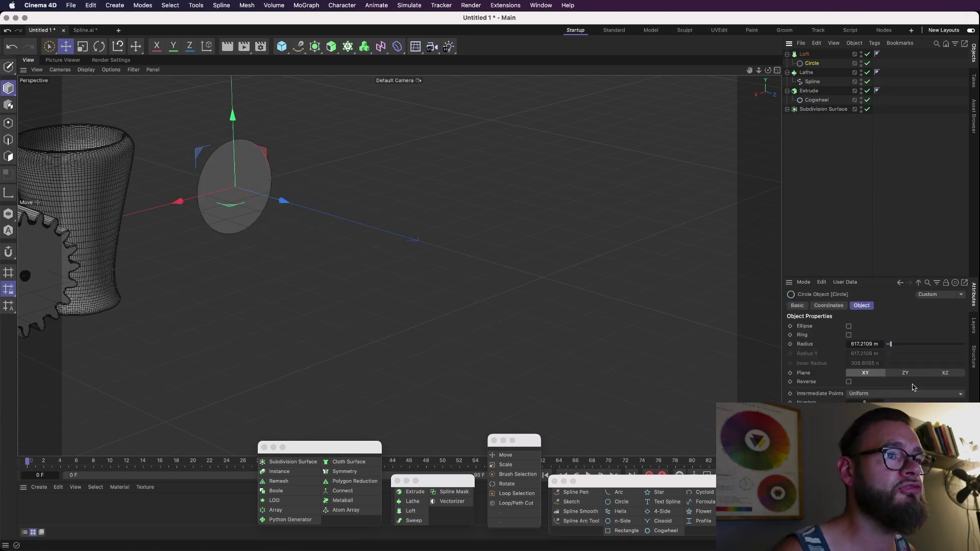
# - Set the circle's plane to XZ and place a copy of it above the original along the Y axis
pyautogui.click(905, 373)
pyautogui.click(941, 374)
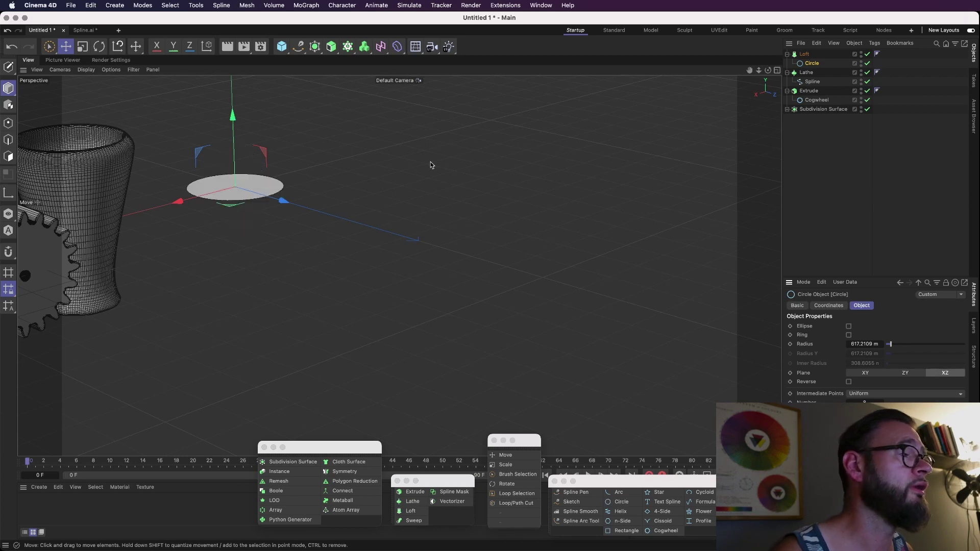
pyautogui.keyDown('ctrl'); pyautogui.moveTo(233, 125); pyautogui.dragTo(237, 84); pyautogui.keyUp('ctrl')
pyautogui.keyDown('alt'); pyautogui.moveTo(261, 111); pyautogui.dragTo(266, 284, button='middle'); pyautogui.keyUp('alt')
pyautogui.keyDown('alt'); pyautogui.moveTo(266, 293); pyautogui.dragTo(179, 327); pyautogui.keyUp('alt')
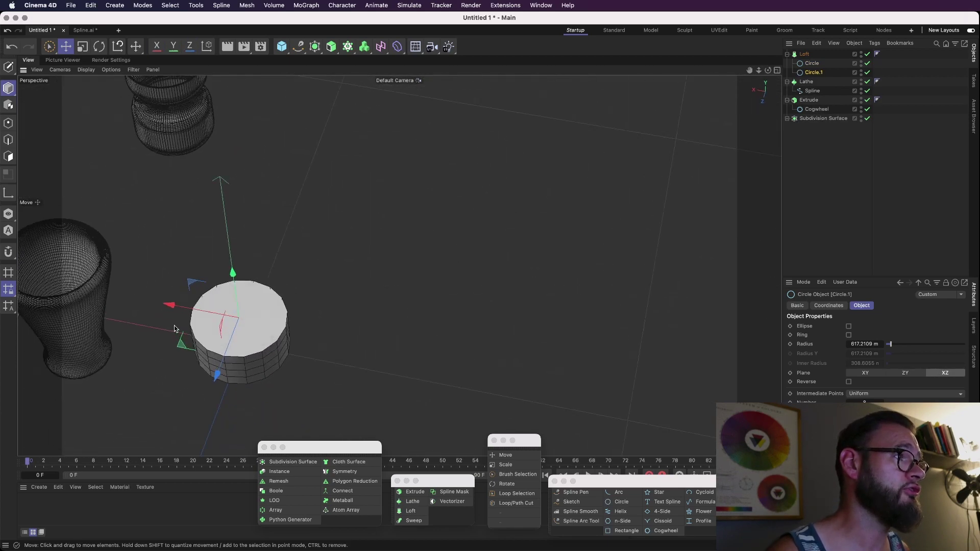
pyautogui.keyDown('alt'); pyautogui.moveTo(178, 327); pyautogui.dragTo(334, 282, button='middle'); pyautogui.keyUp('alt')
pyautogui.keyDown('alt'); pyautogui.moveTo(334, 282); pyautogui.dragTo(474, 286, button='right'); pyautogui.keyUp('alt')
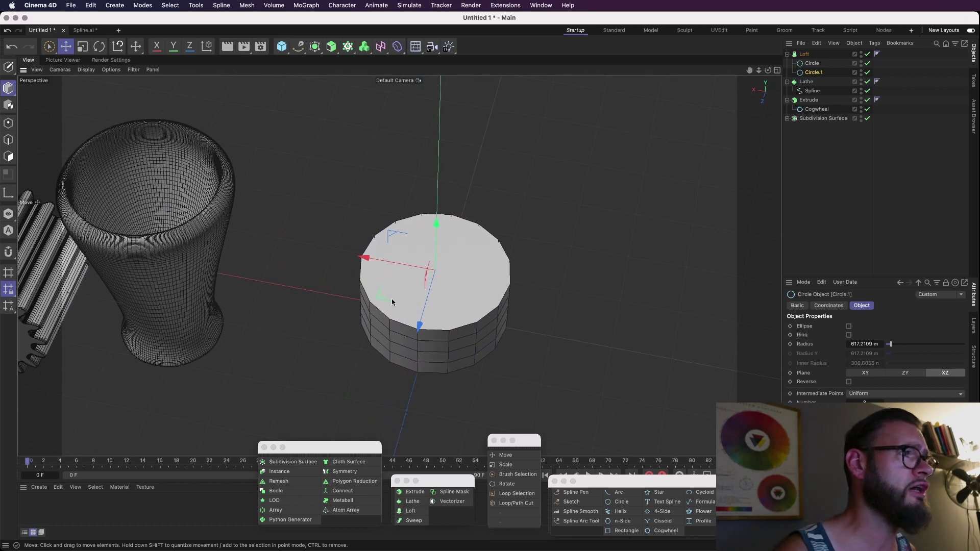
pyautogui.keyDown('alt'); pyautogui.moveTo(392, 301); pyautogui.dragTo(394, 259); pyautogui.keyUp('alt')
pyautogui.moveTo(438, 220); pyautogui.dragTo(437, 213)
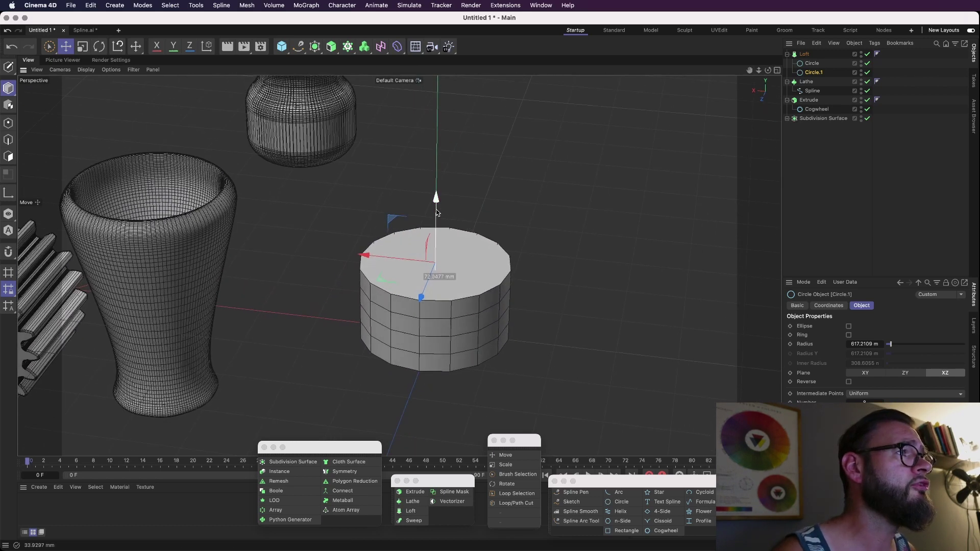
# - Scale the upper circle larger than the base and copy it straight up as the Loft's third profile
pyautogui.press('t')
pyautogui.moveTo(324, 213); pyautogui.dragTo(436, 149)
pyautogui.press('e')
pyautogui.keyDown('alt'); pyautogui.moveTo(472, 190); pyautogui.dragTo(468, 156); pyautogui.keyUp('alt')
pyautogui.keyDown('alt'); pyautogui.moveTo(468, 156); pyautogui.dragTo(446, 216, button='middle'); pyautogui.keyUp('alt')
pyautogui.keyDown('alt'); pyautogui.moveTo(447, 216); pyautogui.dragTo(402, 220, button='right'); pyautogui.keyUp('alt')
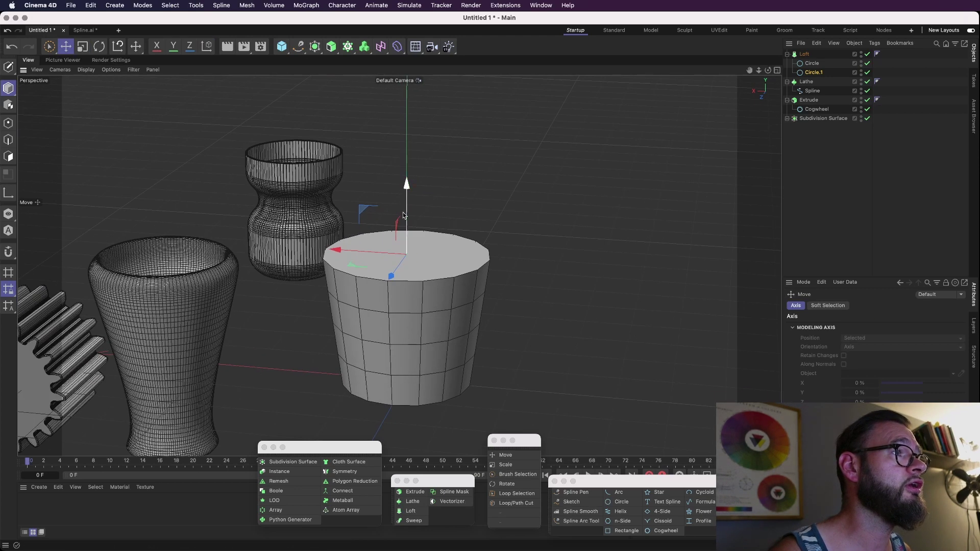
pyautogui.keyDown('ctrl'); pyautogui.moveTo(408, 213); pyautogui.dragTo(407, 122); pyautogui.keyUp('ctrl')
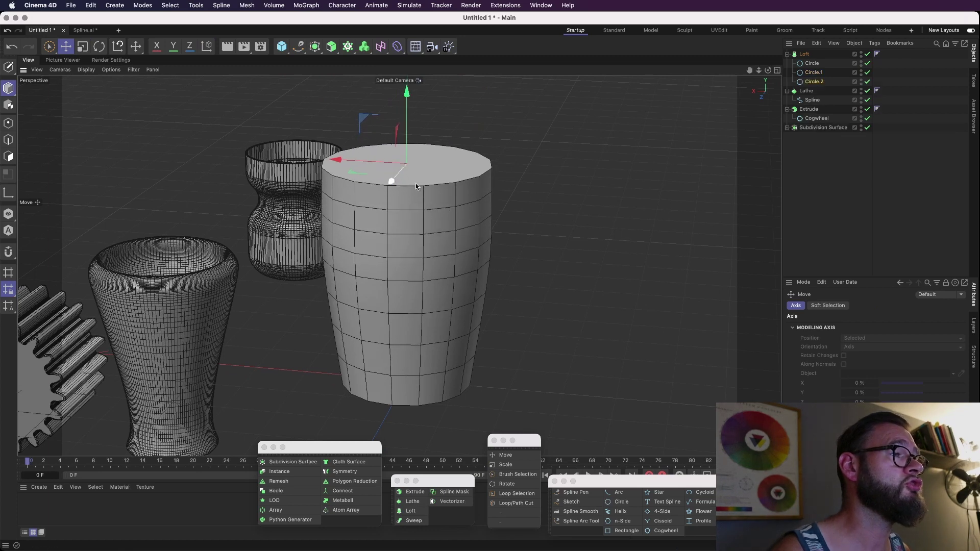
# - Copy the top circle slightly higher along the Y axis and scale the new copy to about 63%
pyautogui.keyDown('alt'); pyautogui.moveTo(427, 201); pyautogui.dragTo(335, 215, button='right'); pyautogui.keyUp('alt')
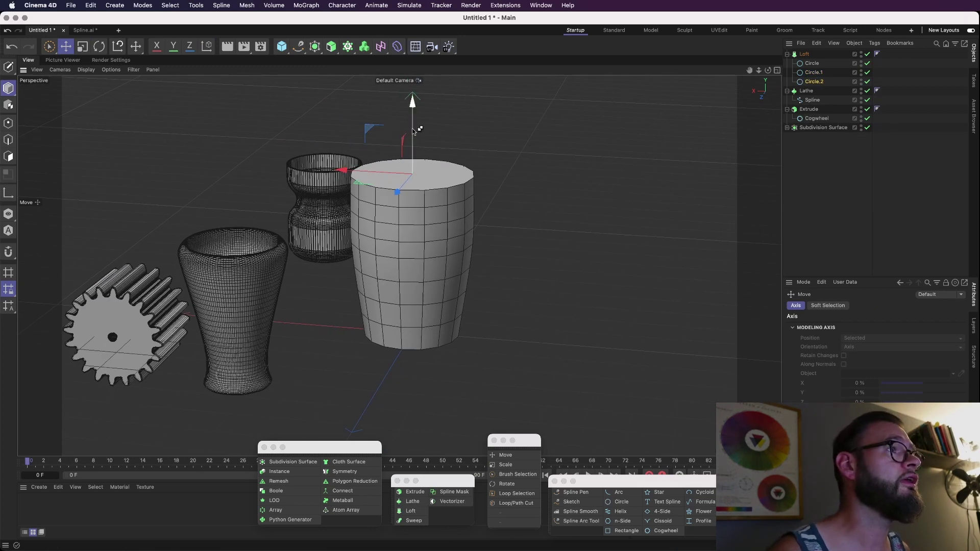
pyautogui.moveTo(412, 127); pyautogui.dragTo(412, 109)
pyautogui.press('t')
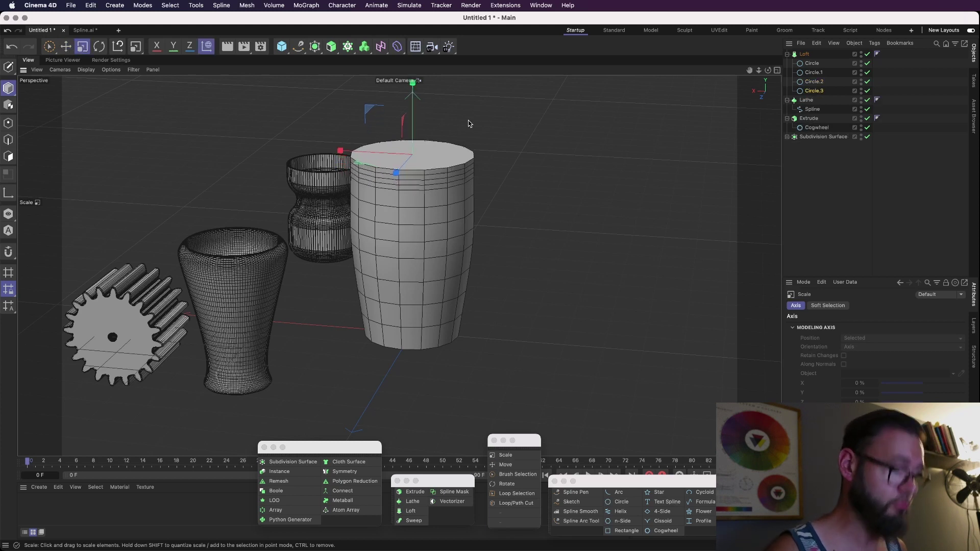
pyautogui.moveTo(499, 132); pyautogui.dragTo(447, 137)
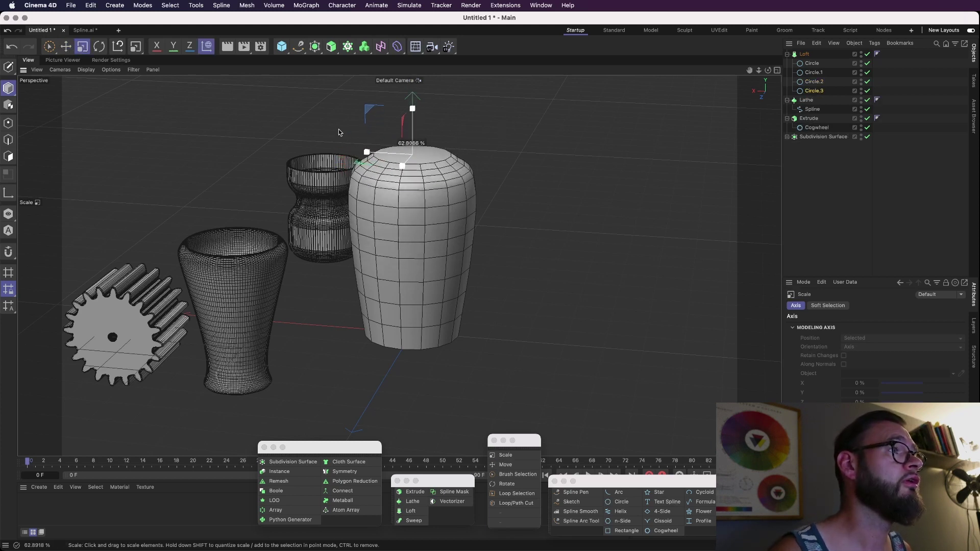
# - Copy the small top circle down along the Y axis into the body to form the vessel's inner wall
pyautogui.press('e')
pyautogui.moveTo(416, 104); pyautogui.dragTo(413, 148)
pyautogui.keyDown('alt'); pyautogui.moveTo(420, 150); pyautogui.dragTo(445, 167); pyautogui.keyUp('alt')
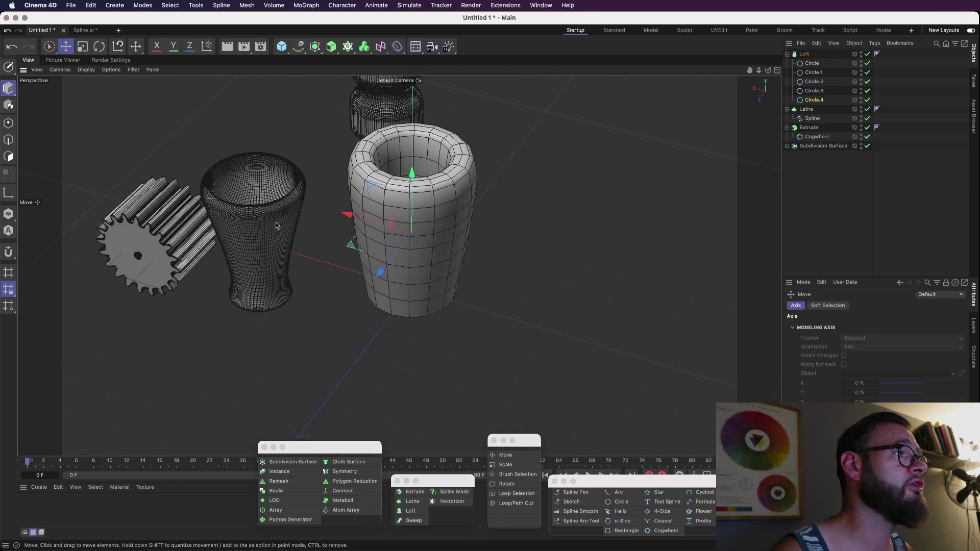
pyautogui.keyDown('alt'); pyautogui.moveTo(451, 247); pyautogui.dragTo(442, 268, button='middle'); pyautogui.keyUp('alt')
# - Try higher mesh densities on the Loft, and set its Mesh Subdivision U to 25 and Mesh Subdivision V to 11
pyautogui.click(807, 55)
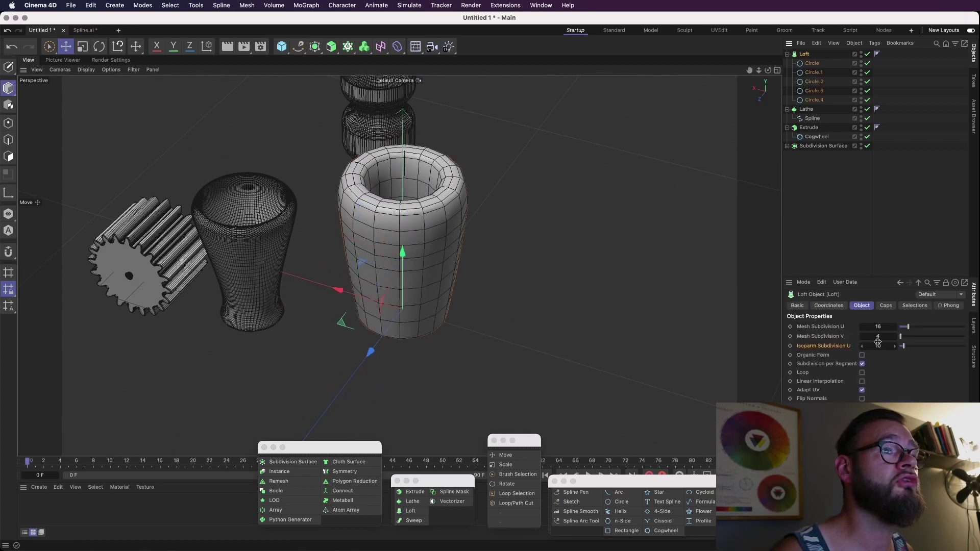
pyautogui.moveTo(908, 329); pyautogui.dragTo(964, 331)
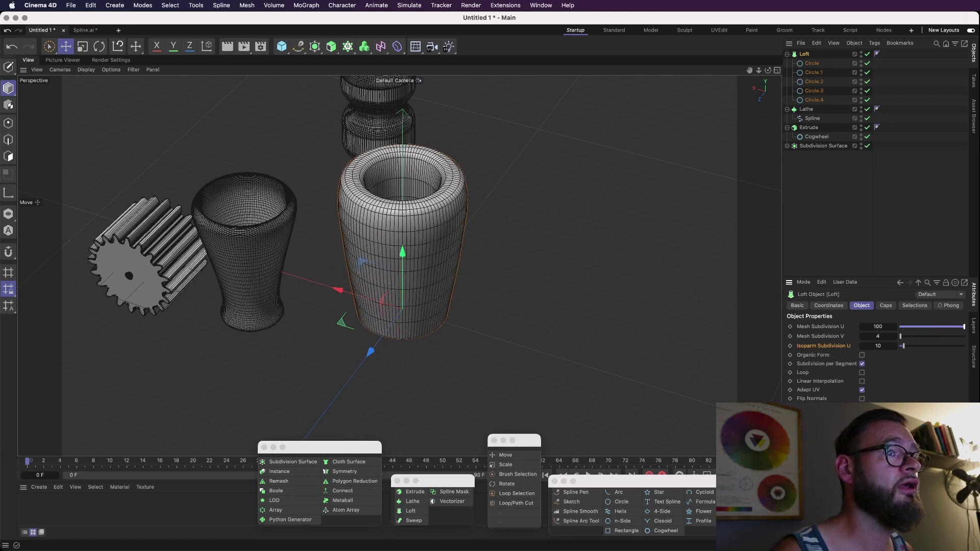
pyautogui.moveTo(901, 336); pyautogui.dragTo(929, 329)
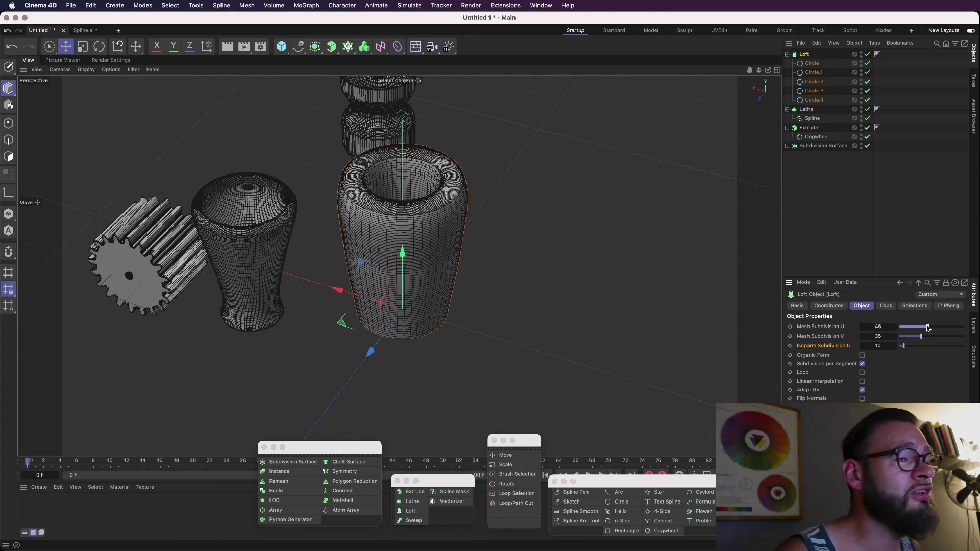
pyautogui.moveTo(930, 329)
pyautogui.mouseDown()
pyautogui.moveTo(882, 337)
pyautogui.moveTo(914, 327)
pyautogui.moveTo(914, 337)
pyautogui.moveTo(902, 328)
pyautogui.moveTo(915, 329)
pyautogui.mouseUp()
pyautogui.keyDown('alt'); pyautogui.moveTo(544, 182); pyautogui.dragTo(558, 213, button='middle'); pyautogui.keyUp('alt')
pyautogui.keyDown('alt'); pyautogui.moveTo(564, 210); pyautogui.dragTo(456, 118); pyautogui.keyUp('alt')
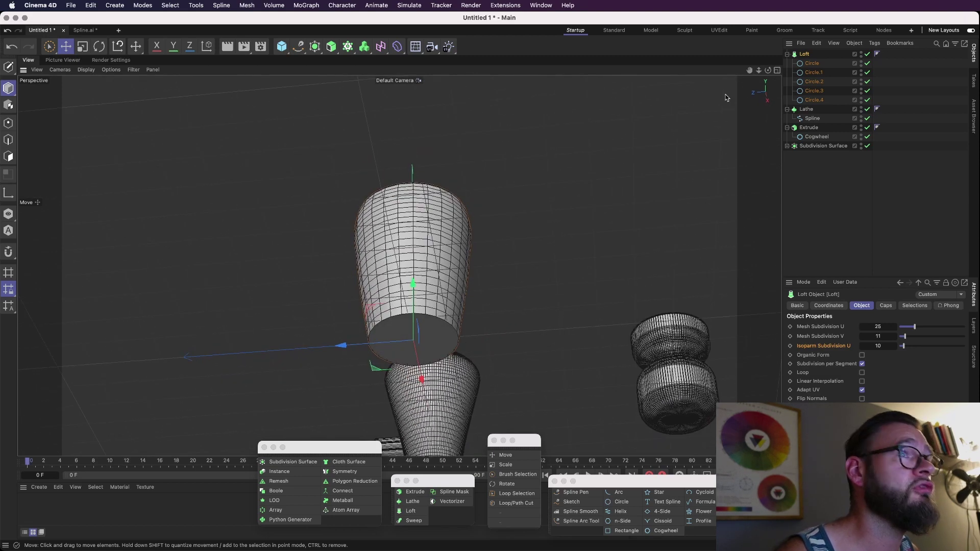
# - Select the fourth circle, Circle.3, and disable the Loft generator to expose its circle splines
pyautogui.click(815, 101)
pyautogui.click(815, 89)
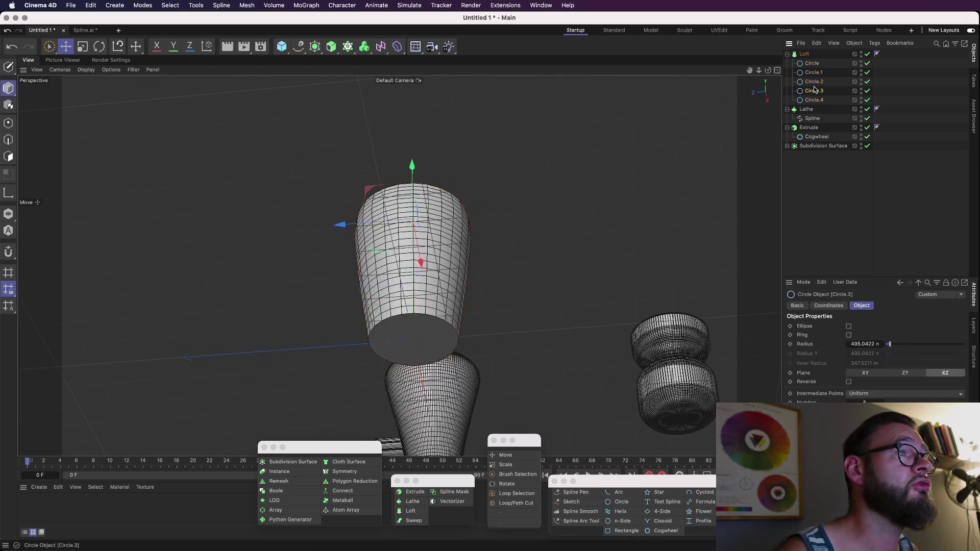
pyautogui.press('q')
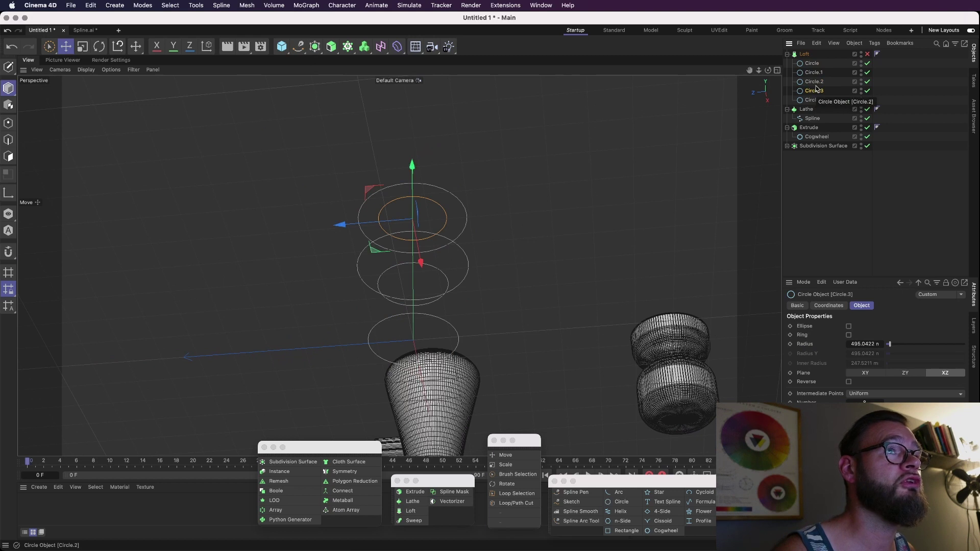
# - Re-enable the Loft, and toggle the Lathe and Extrude generators off and on to compare them with their source splines
pyautogui.press('q')
pyautogui.click(811, 112)
pyautogui.press('q')
pyautogui.press('q')
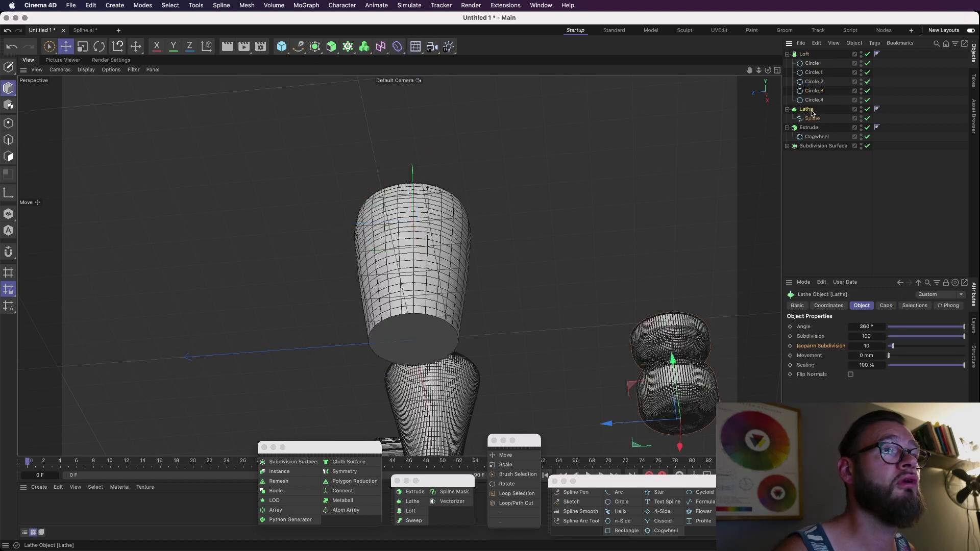
pyautogui.click(812, 131)
pyautogui.press('q')
pyautogui.press('q')
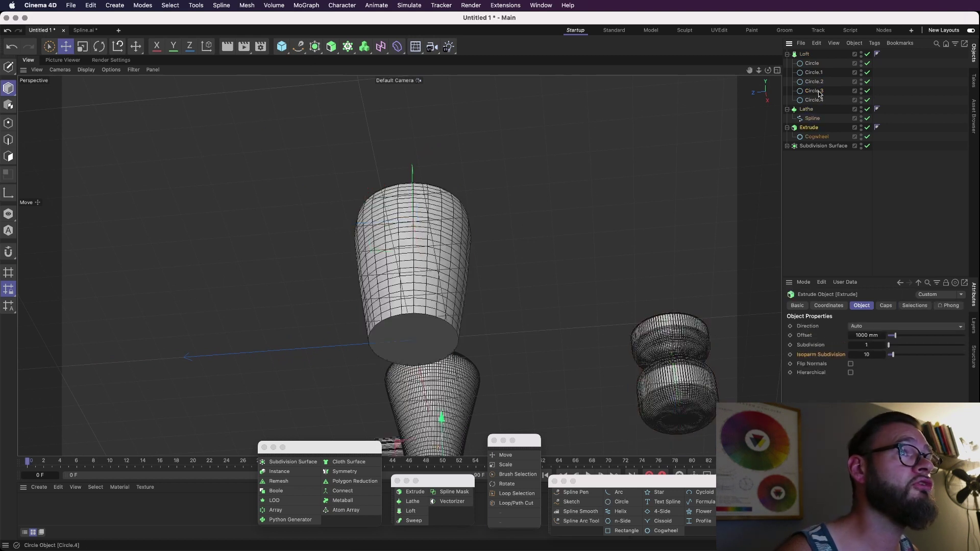
# - Move the Loft vessel across the ground plane into the free space behind the cogwheel, away from the world origin
pyautogui.click(803, 56)
pyautogui.keyDown('alt'); pyautogui.moveTo(566, 159); pyautogui.dragTo(633, 266); pyautogui.keyUp('alt')
pyautogui.keyDown('alt'); pyautogui.moveTo(361, 223); pyautogui.dragTo(379, 178); pyautogui.keyUp('alt')
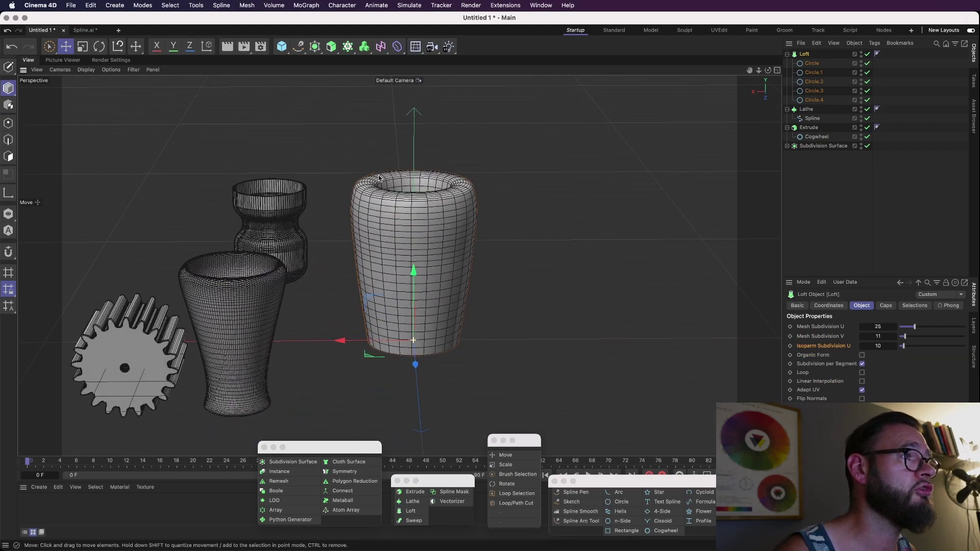
pyautogui.keyDown('alt'); pyautogui.moveTo(411, 277); pyautogui.dragTo(383, 359); pyautogui.keyUp('alt')
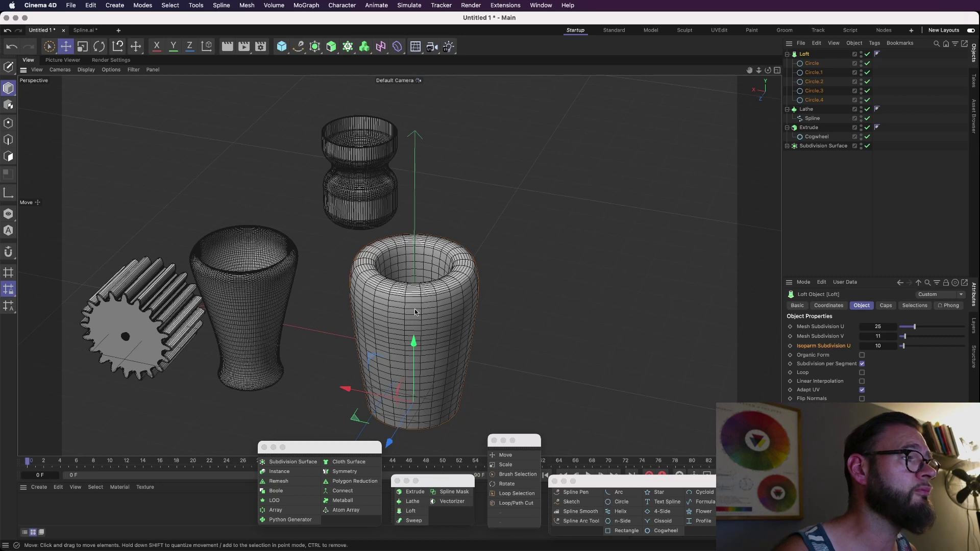
pyautogui.moveTo(356, 419); pyautogui.dragTo(108, 233)
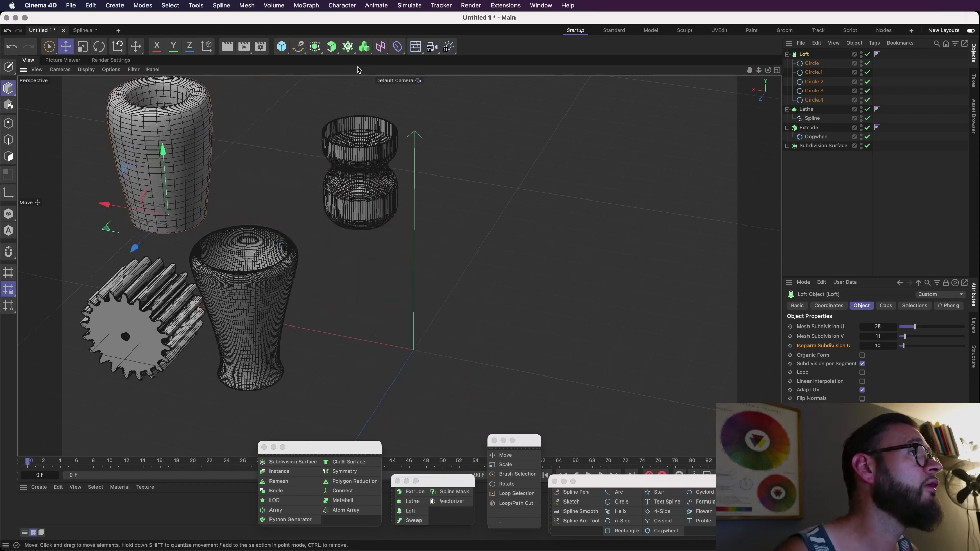
# - Add a Sweep generator to the scene
pyautogui.click(413, 521)
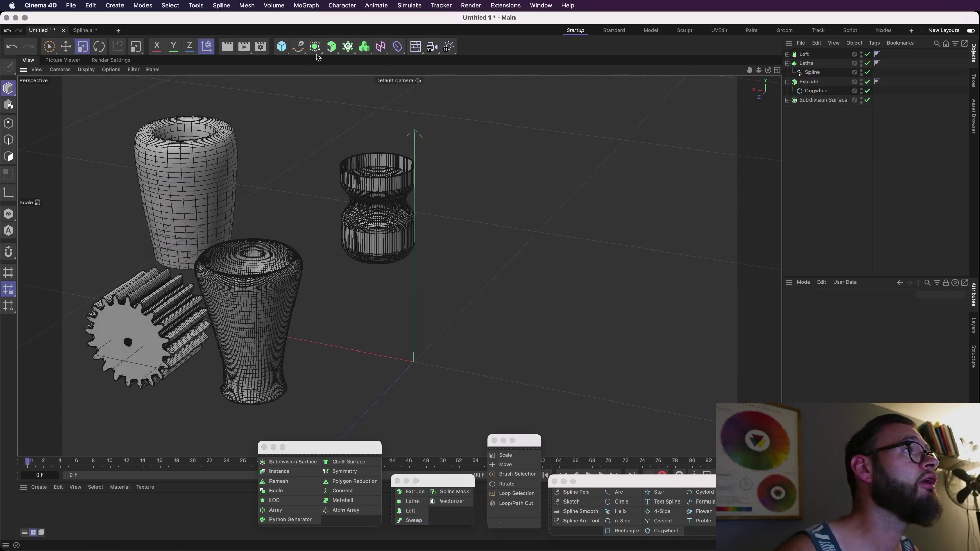
pyautogui.click(332, 46)
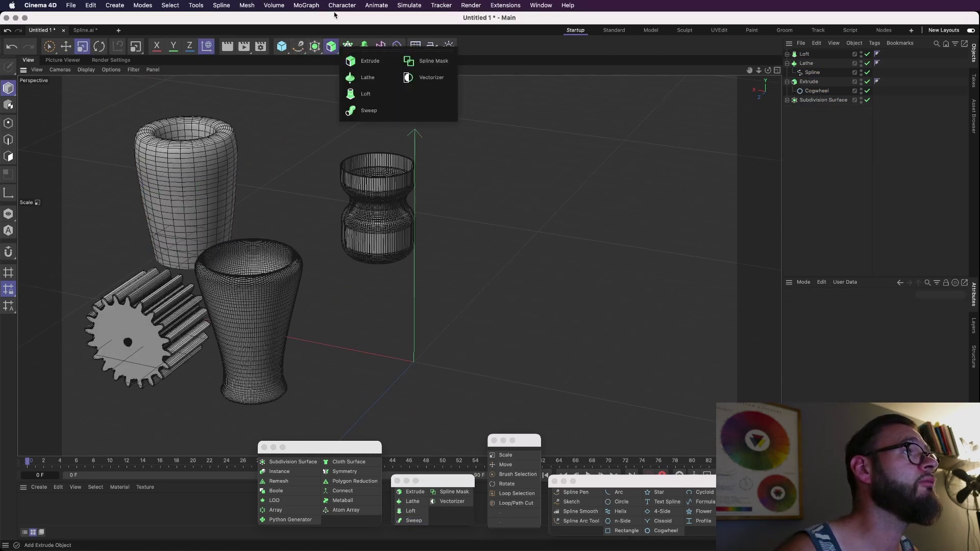
pyautogui.click(373, 111)
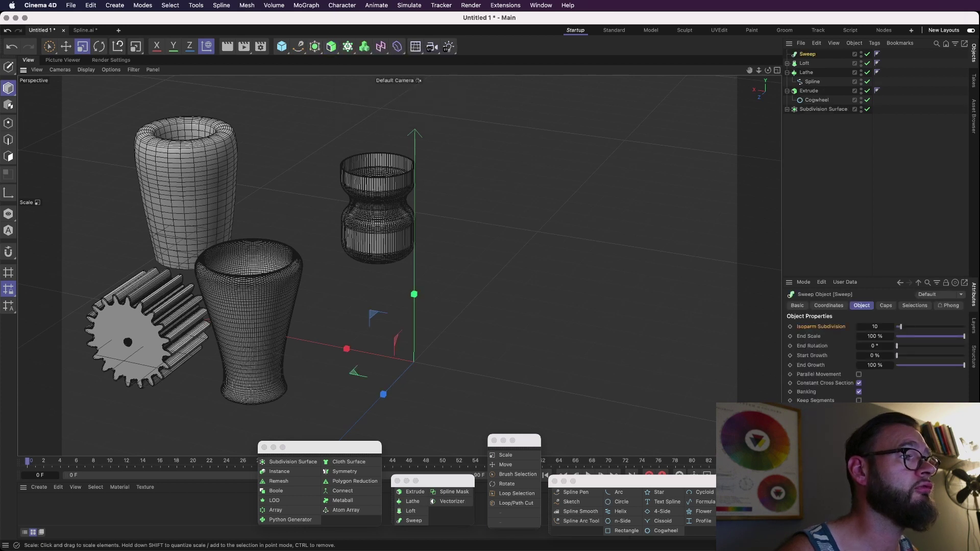
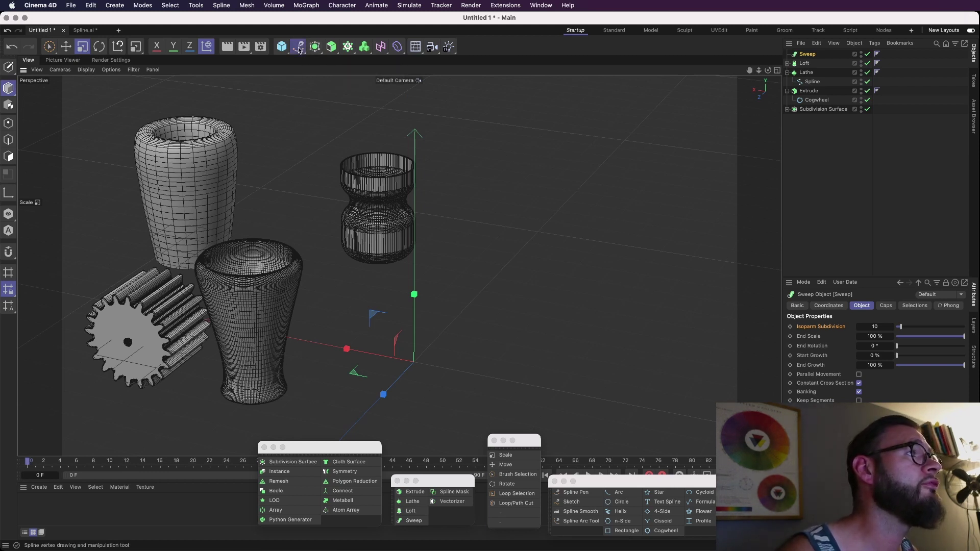
# - Create a Circle spline with its default 2000 mm radius, nest it under the Sweep, and duplicate it there
pyautogui.click(299, 50)
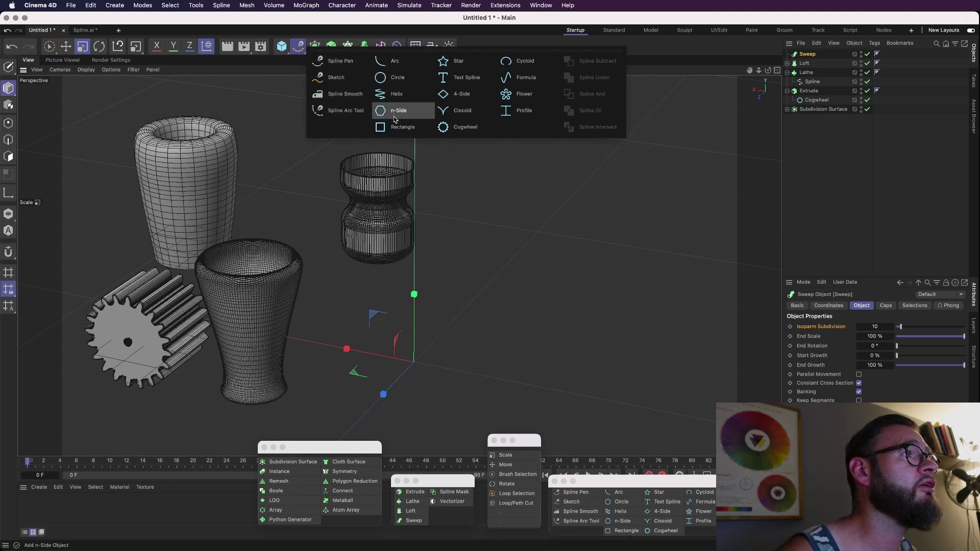
pyautogui.click(397, 79)
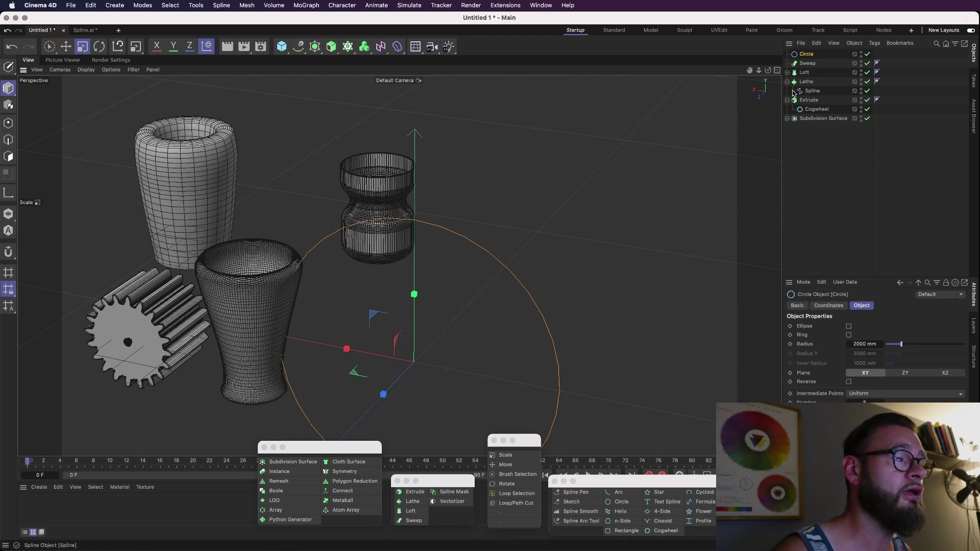
pyautogui.moveTo(805, 55); pyautogui.dragTo(808, 66)
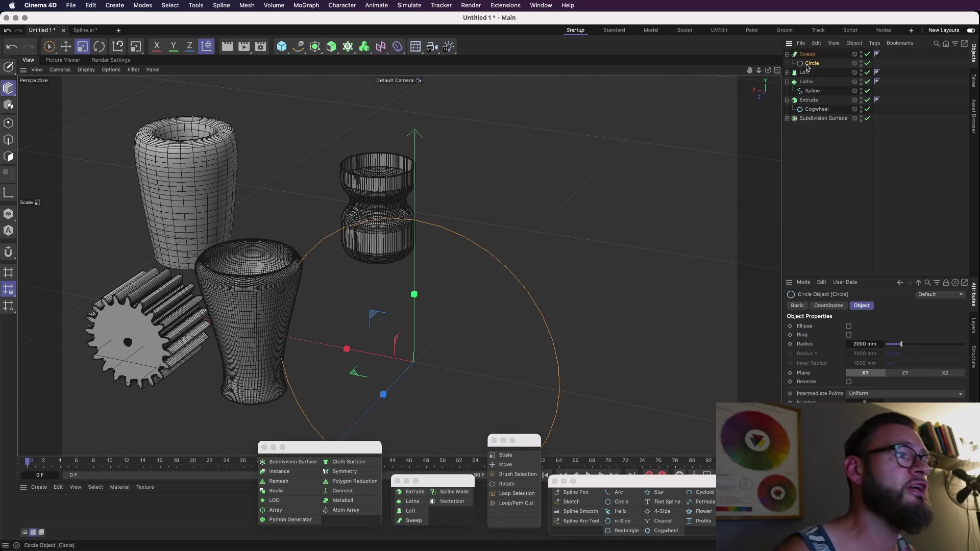
pyautogui.press('super+c')
pyautogui.press('super+v')
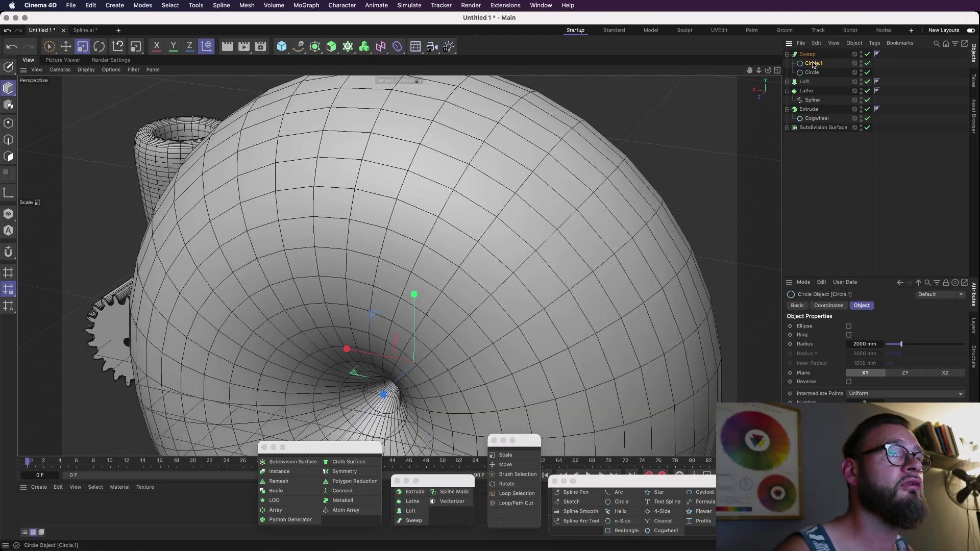
# - Scale the duplicated circle down to a radius of about 552 mm so the Sweep forms a torus
pyautogui.keyDown('alt'); pyautogui.moveTo(629, 175); pyautogui.dragTo(458, 233, button='right'); pyautogui.keyUp('alt')
pyautogui.keyDown('alt'); pyautogui.moveTo(540, 221); pyautogui.dragTo(593, 214); pyautogui.keyUp('alt')
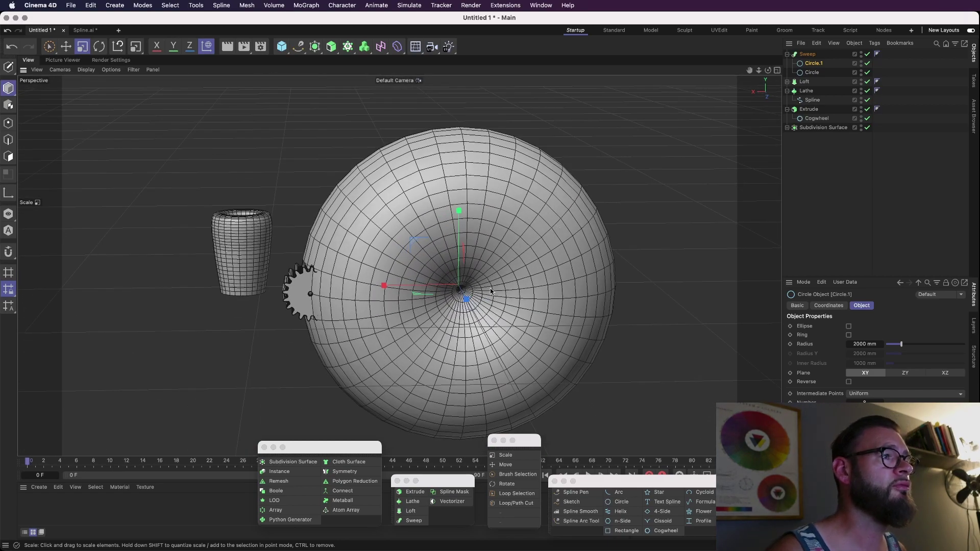
pyautogui.press('t')
pyautogui.moveTo(682, 109); pyautogui.dragTo(400, 155)
pyautogui.press('e')
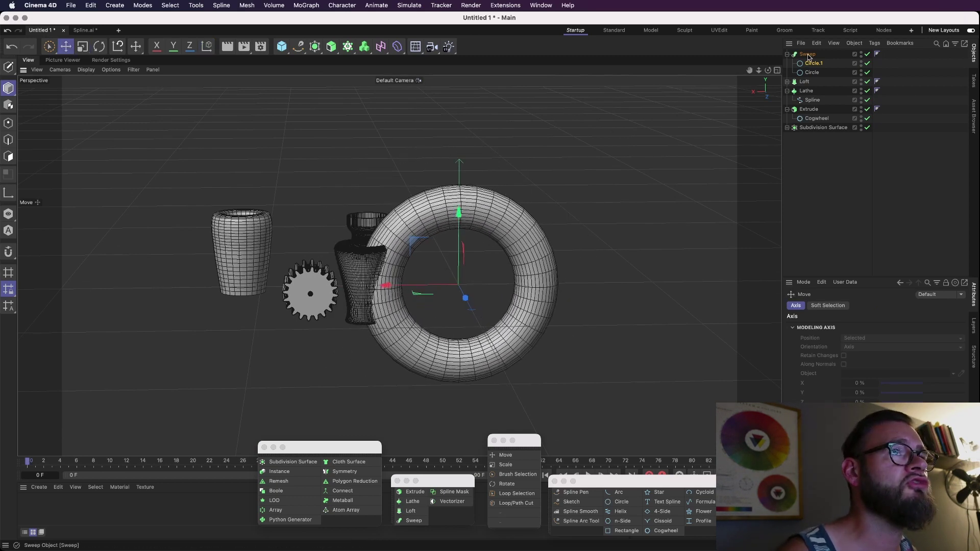
# - Move the whole Sweep torus sideways along the X axis, clear of the cogwheel and vases
pyautogui.click(809, 55)
pyautogui.moveTo(423, 294); pyautogui.dragTo(461, 289)
pyautogui.scroll(-5, 479, 304)
pyautogui.scroll(5, 531, 263)
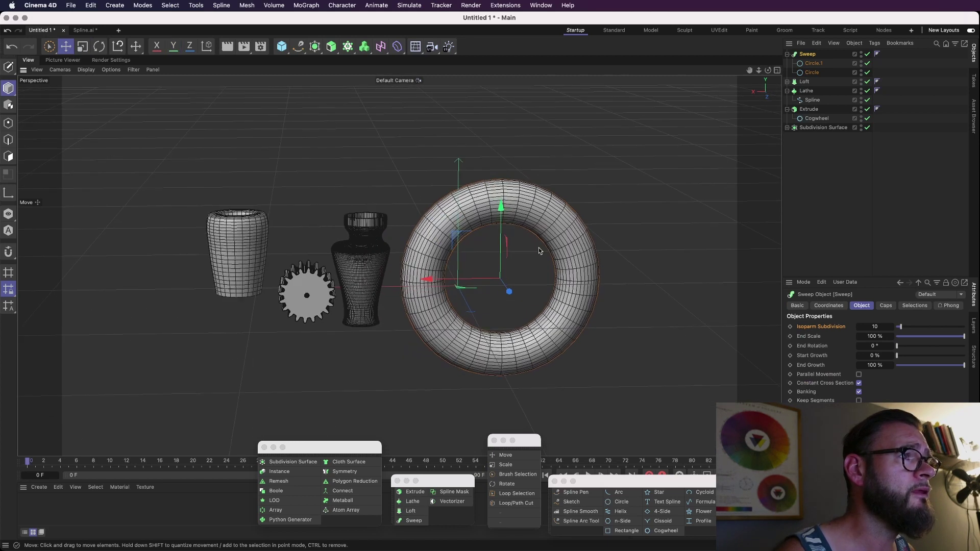
pyautogui.keyDown('alt'); pyautogui.moveTo(540, 250); pyautogui.dragTo(563, 269); pyautogui.keyUp('alt')
# - Toggle the Sweep's two circles off and on to examine how each contributes to the torus
pyautogui.click(815, 64)
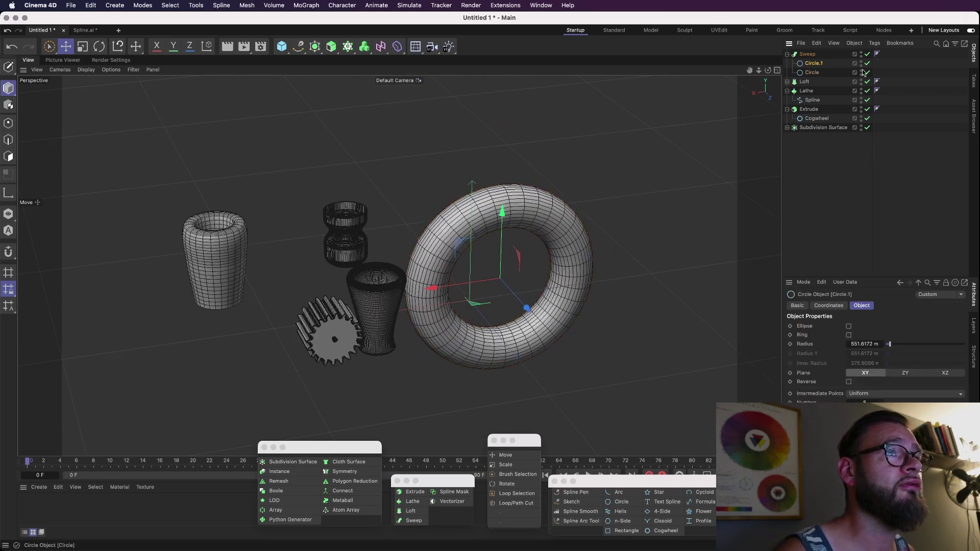
pyautogui.click(868, 63)
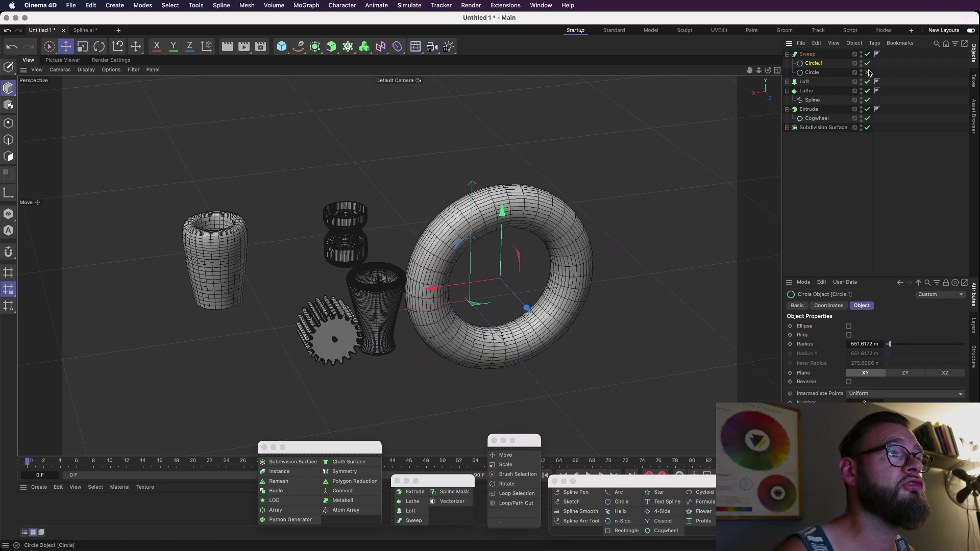
pyautogui.click(869, 72)
pyautogui.click(868, 73)
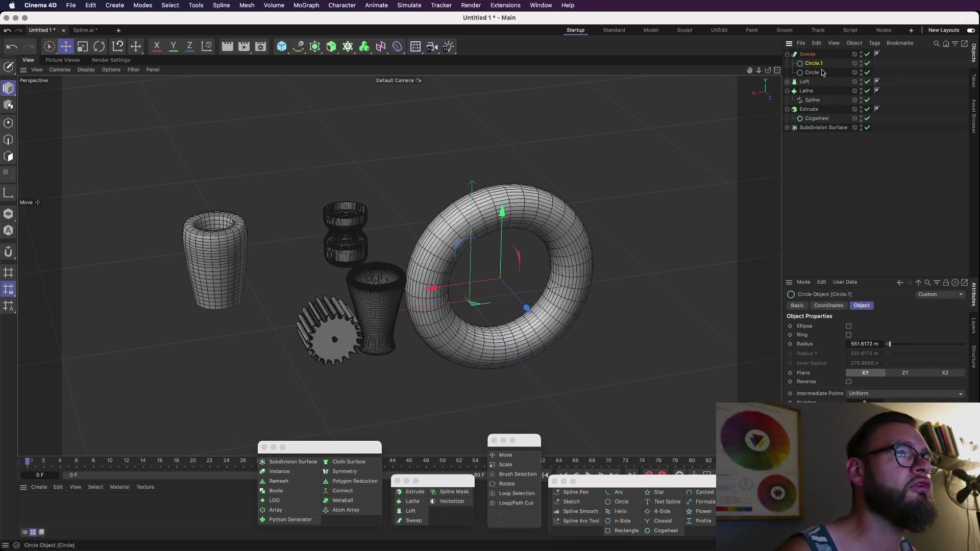
# - Try swapping the order of the Sweep's two circles, and restore the small circle as the first child
pyautogui.moveTo(824, 73); pyautogui.dragTo(812, 60)
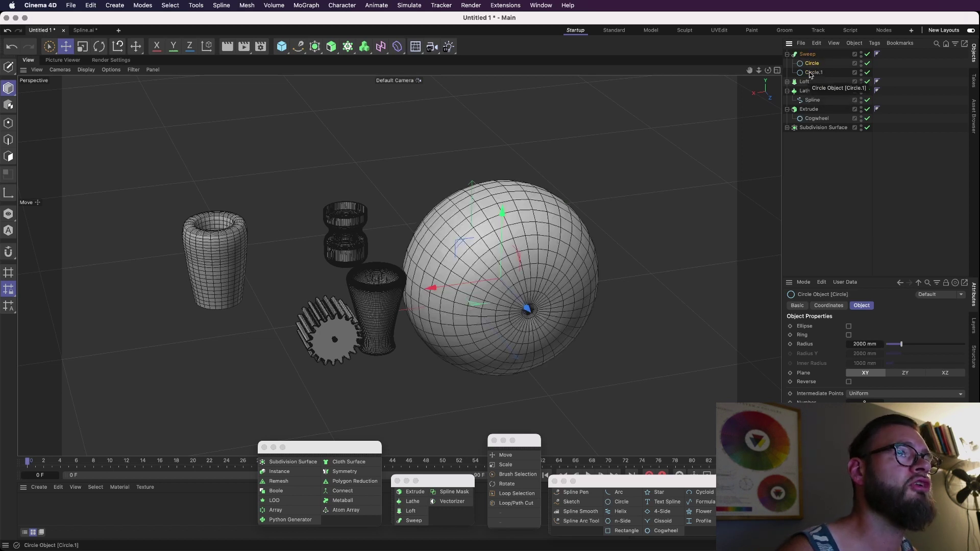
pyautogui.moveTo(811, 75); pyautogui.dragTo(814, 60)
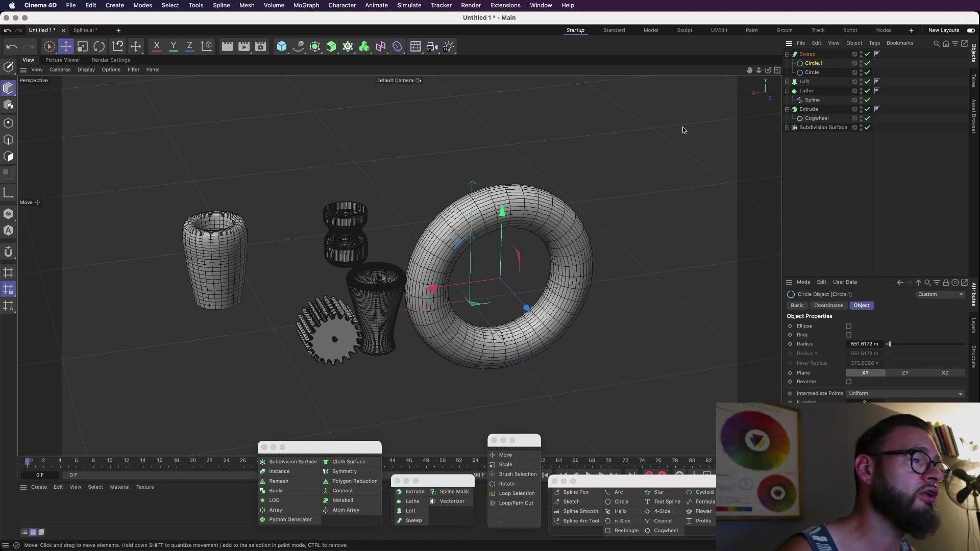
# - Select the large path circle and briefly disable the small profile circle to examine the path alone
pyautogui.keyDown('alt'); pyautogui.moveTo(684, 130); pyautogui.dragTo(608, 224); pyautogui.keyUp('alt')
pyautogui.click(815, 73)
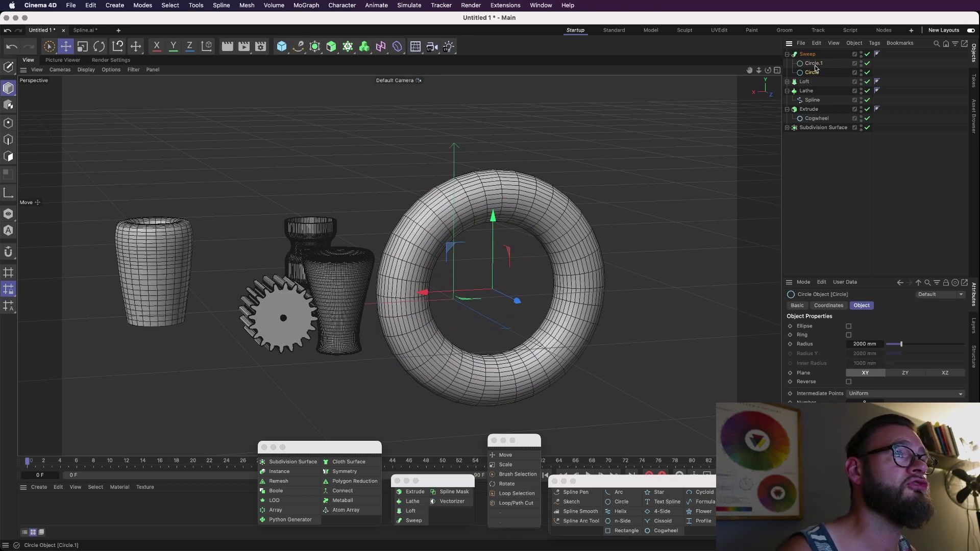
pyautogui.click(867, 64)
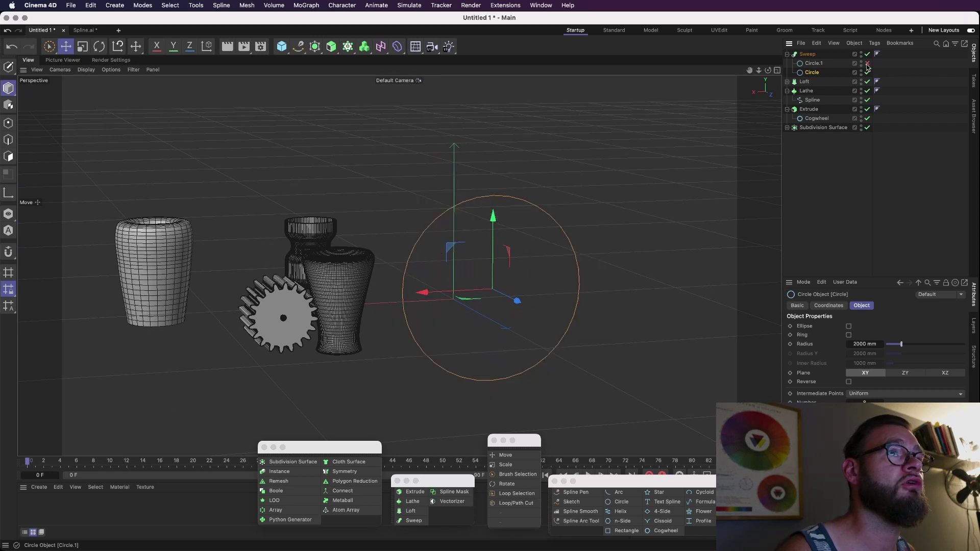
pyautogui.click(867, 63)
# - Delete the small profile circle, Circle.1, from the Sweep, keeping the large circle as the path
pyautogui.press('Delete')
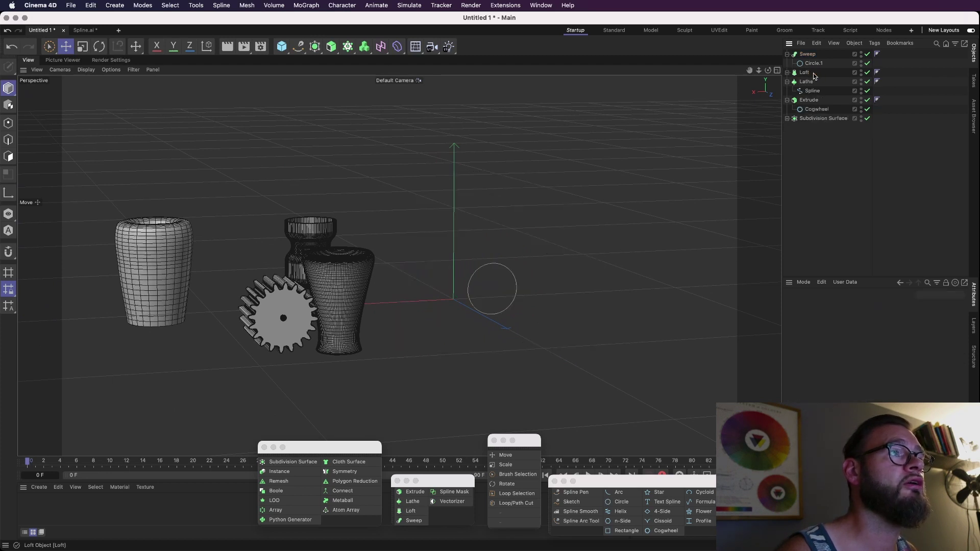
pyautogui.press('super+z')
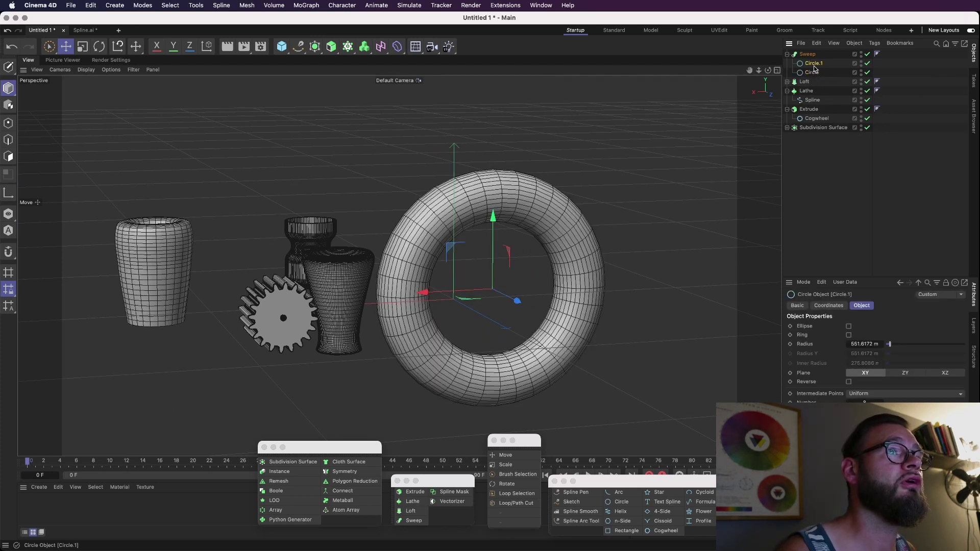
pyautogui.press('Delete')
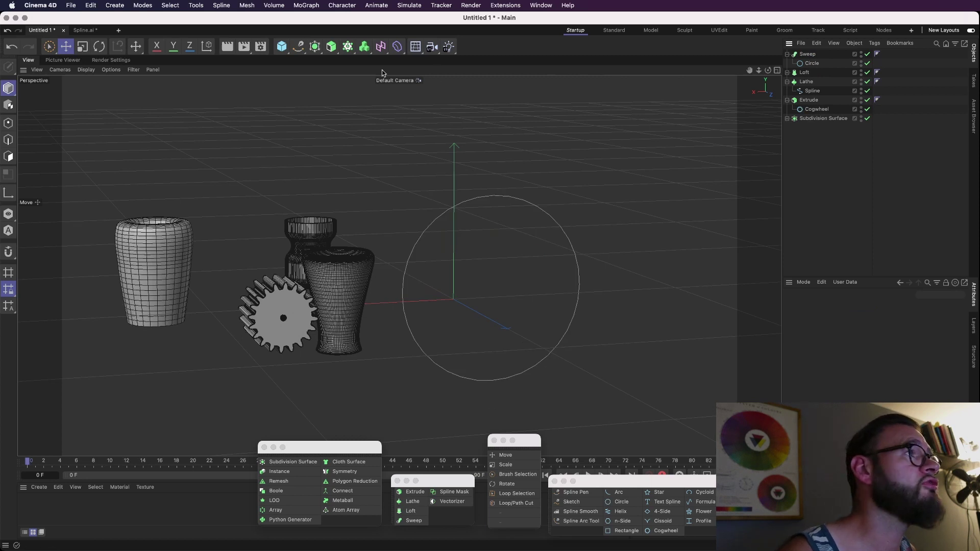
pyautogui.click(297, 48)
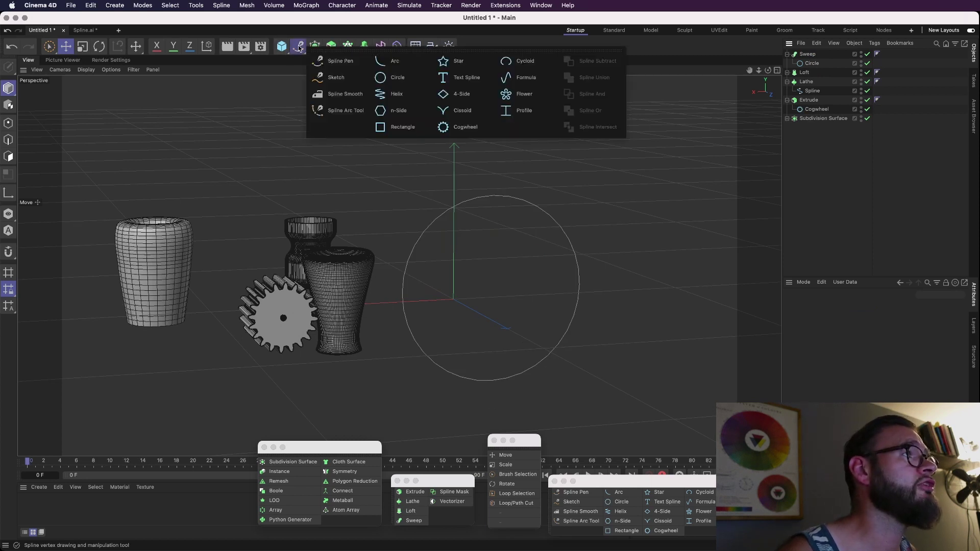
pyautogui.click(405, 127)
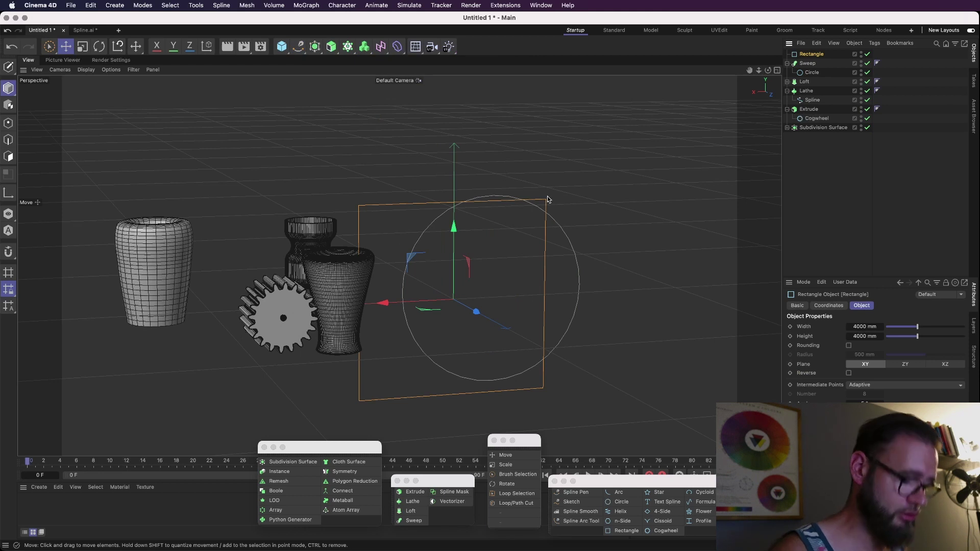
pyautogui.press('t')
pyautogui.moveTo(586, 203); pyautogui.dragTo(454, 267)
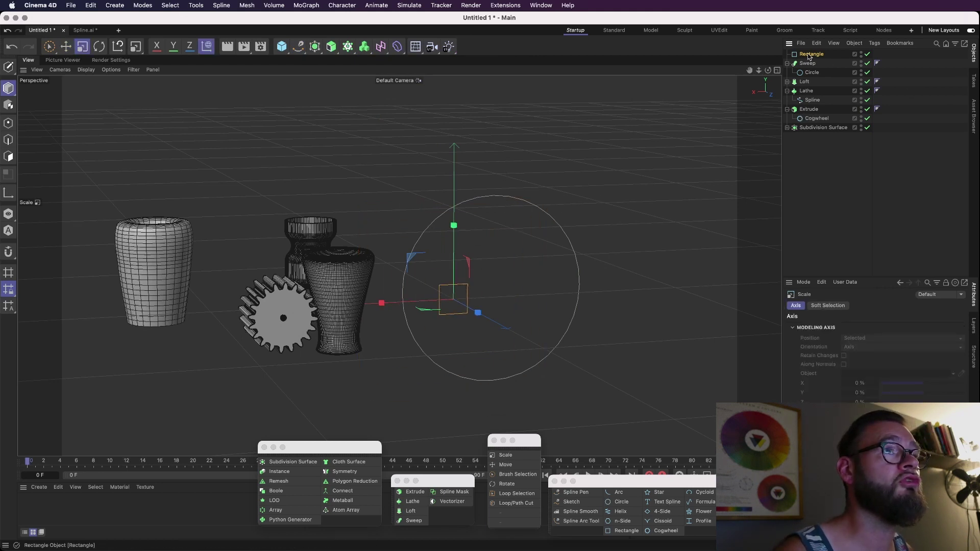
pyautogui.moveTo(806, 72); pyautogui.dragTo(809, 69)
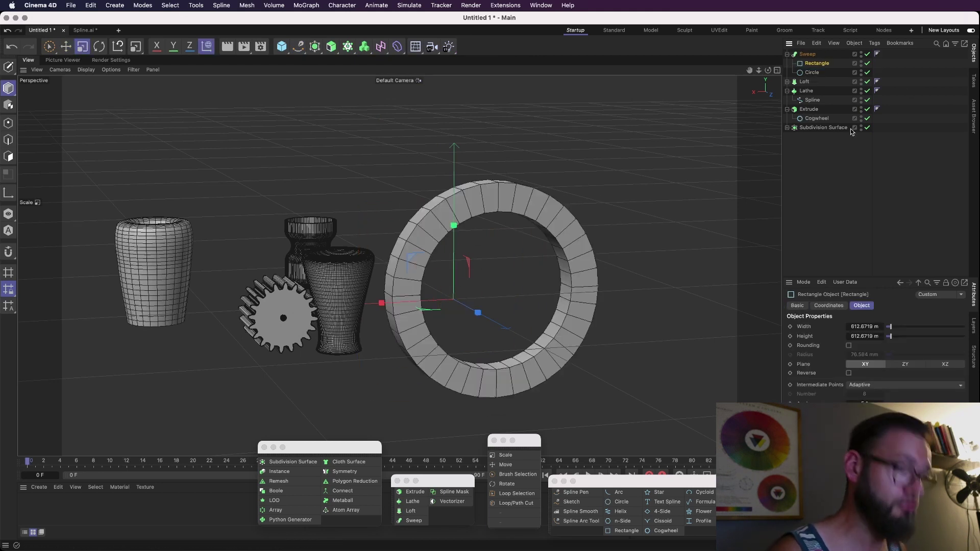
pyautogui.keyDown('alt'); pyautogui.moveTo(462, 205); pyautogui.dragTo(477, 245); pyautogui.keyUp('alt')
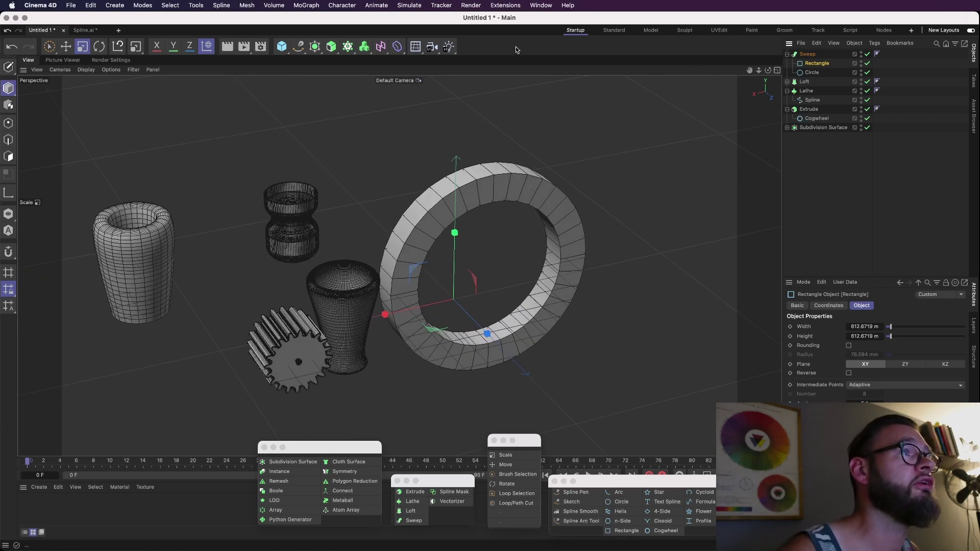
pyautogui.press('Delete')
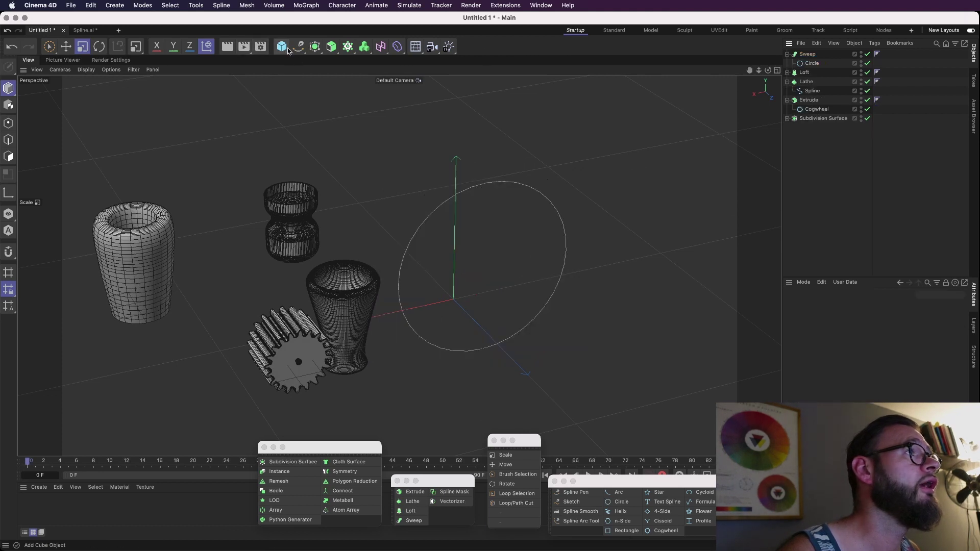
# - Add a Flower spline with 8 petals and scale it down to a small profile at the world origin
pyautogui.click(315, 46)
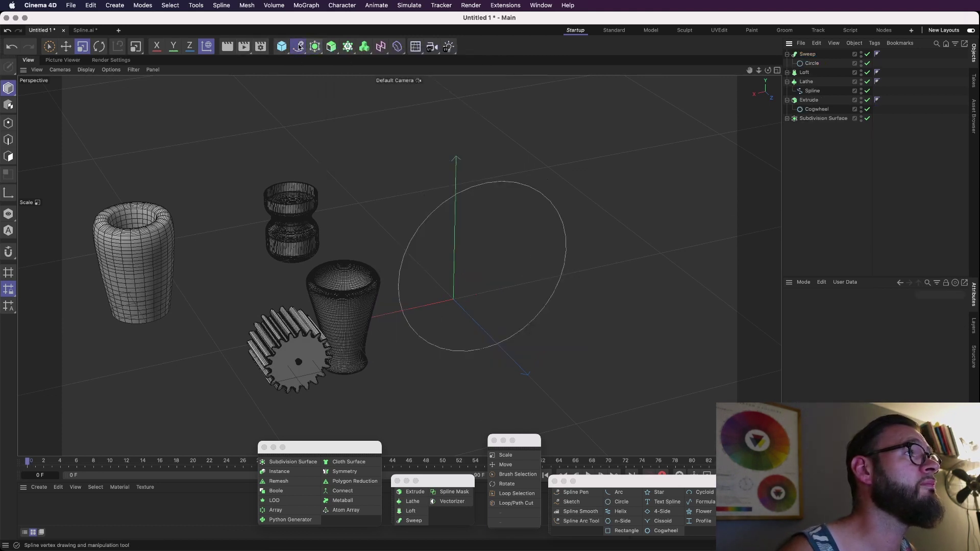
pyautogui.click(299, 47)
pyautogui.click(510, 96)
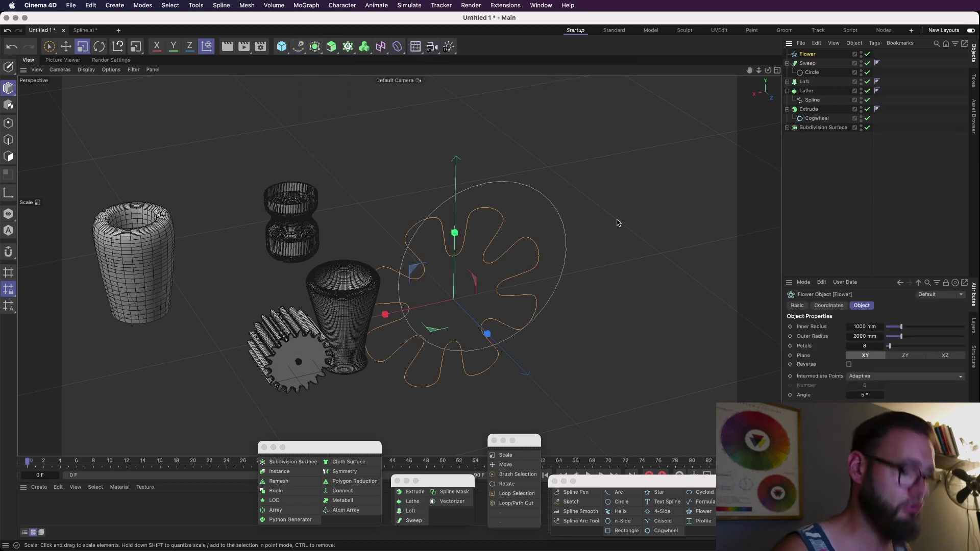
pyautogui.press('t')
pyautogui.moveTo(634, 210); pyautogui.dragTo(457, 296)
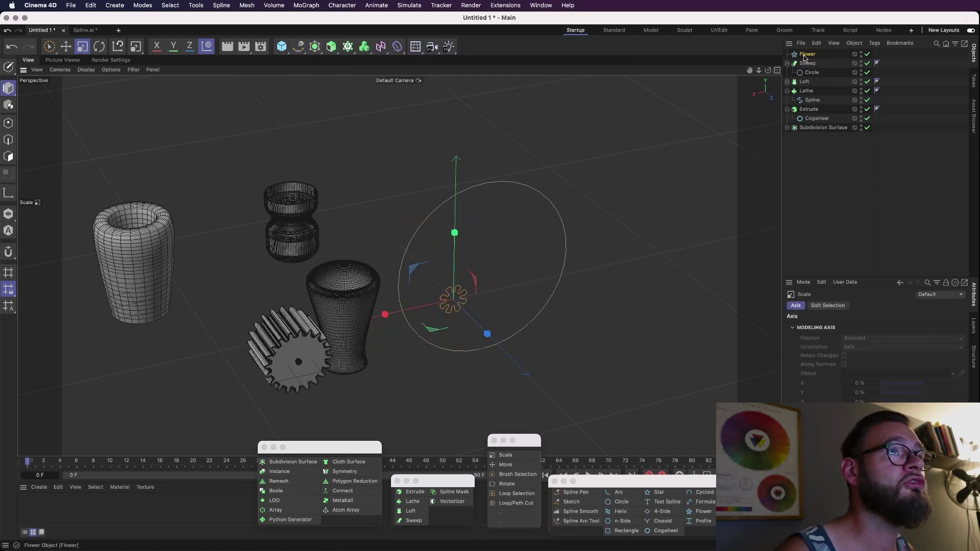
# - Place the Flower spline inside the Sweep above the Circle so that it becomes the profile
pyautogui.moveTo(808, 69); pyautogui.dragTo(810, 64)
pyautogui.keyDown('alt'); pyautogui.moveTo(574, 179); pyautogui.dragTo(577, 220); pyautogui.keyUp('alt')
pyautogui.keyDown('alt'); pyautogui.moveTo(503, 192); pyautogui.dragTo(564, 195, button='right'); pyautogui.keyUp('alt')
pyautogui.keyDown('alt'); pyautogui.moveTo(540, 210); pyautogui.dragTo(706, 109); pyautogui.keyUp('alt')
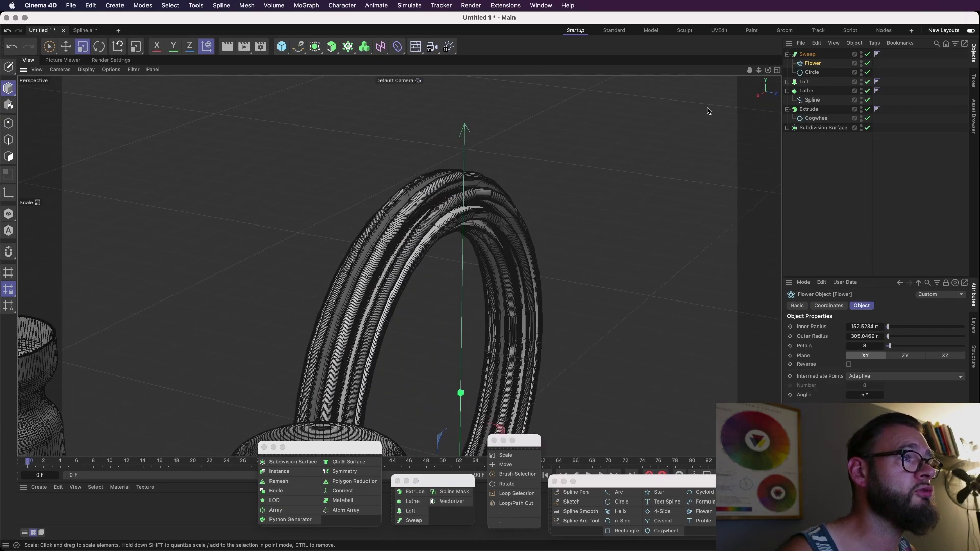
# - Try the Sweep's Parallel Movement and Banking options on and off, restoring both to their original state
pyautogui.click(807, 54)
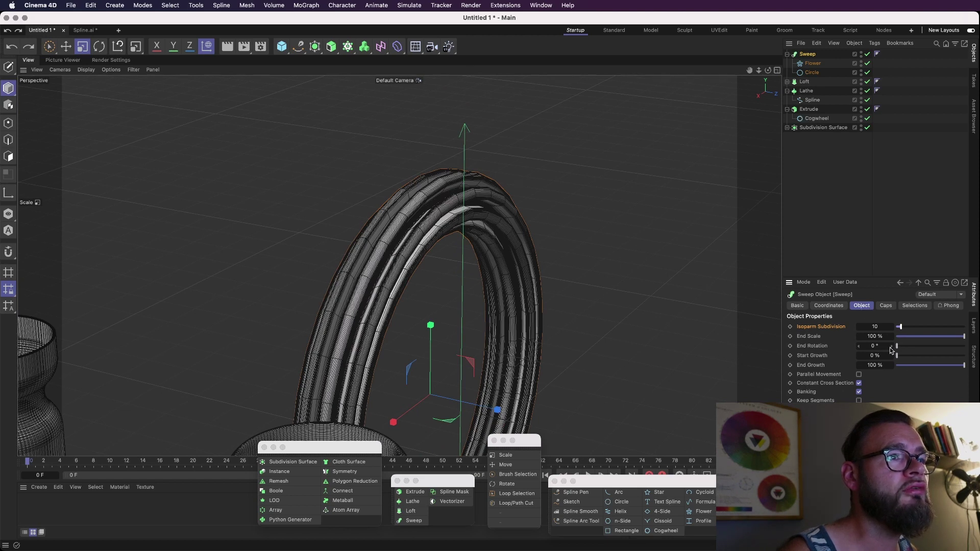
pyautogui.click(860, 376)
pyautogui.click(860, 375)
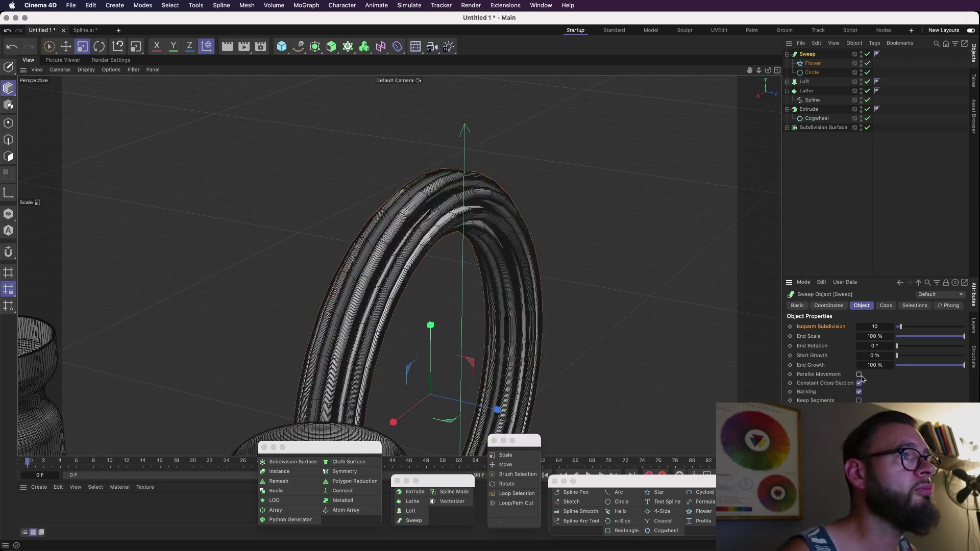
pyautogui.click(860, 375)
pyautogui.click(860, 376)
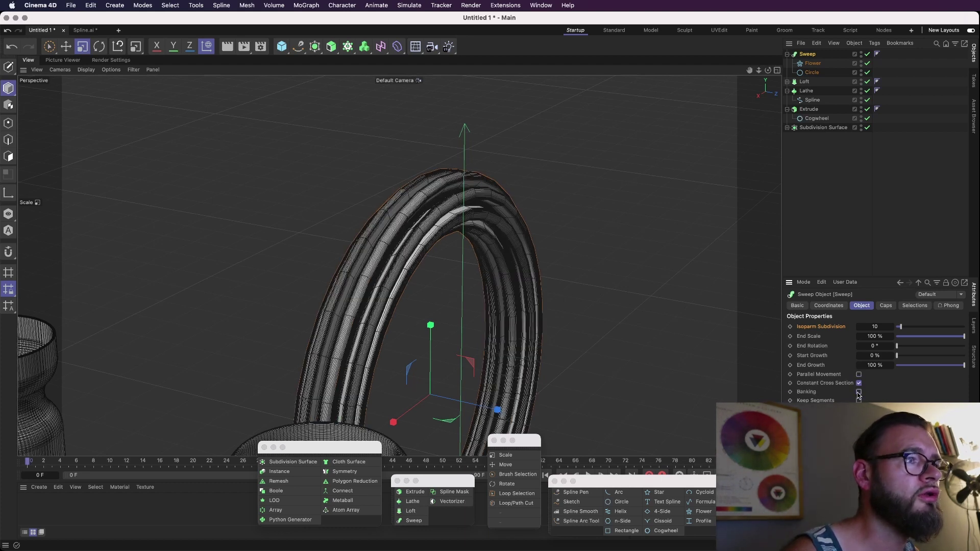
pyautogui.click(858, 393)
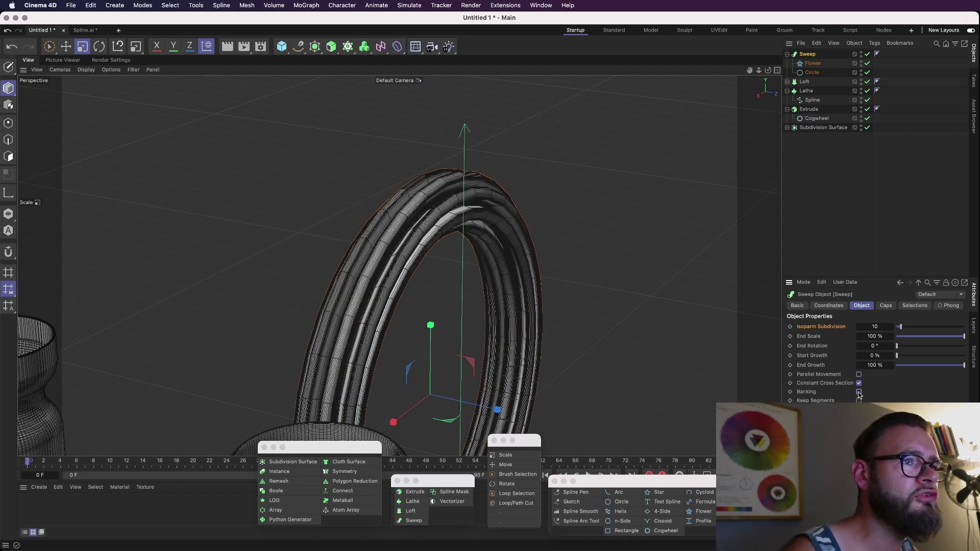
pyautogui.click(859, 392)
pyautogui.click(859, 392)
pyautogui.click(859, 392)
pyautogui.click(859, 392)
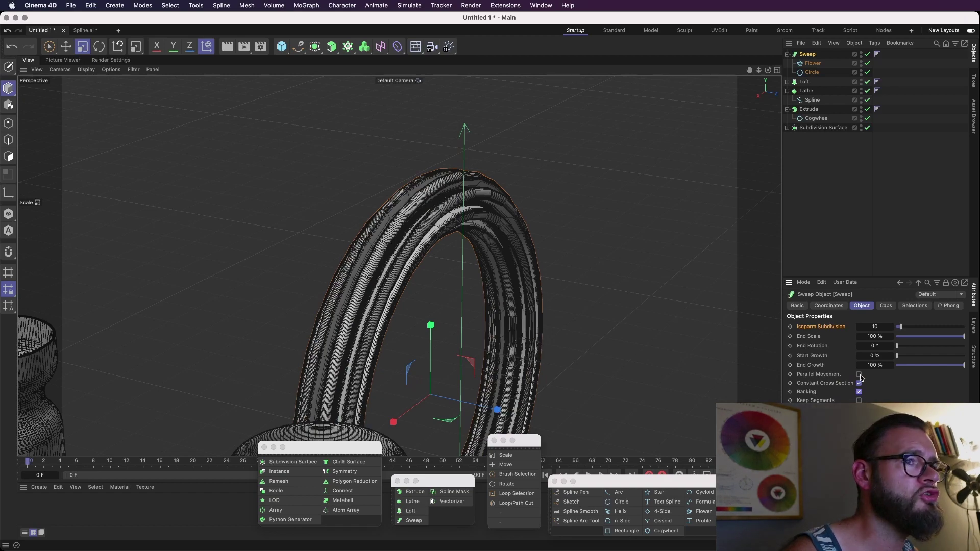
pyautogui.click(860, 375)
pyautogui.click(859, 375)
# - Try different End Scale and End Rotation values on the Sweep, returning them to 100 % and 0°
pyautogui.keyDown('alt'); pyautogui.moveTo(593, 256); pyautogui.dragTo(687, 306); pyautogui.keyUp('alt')
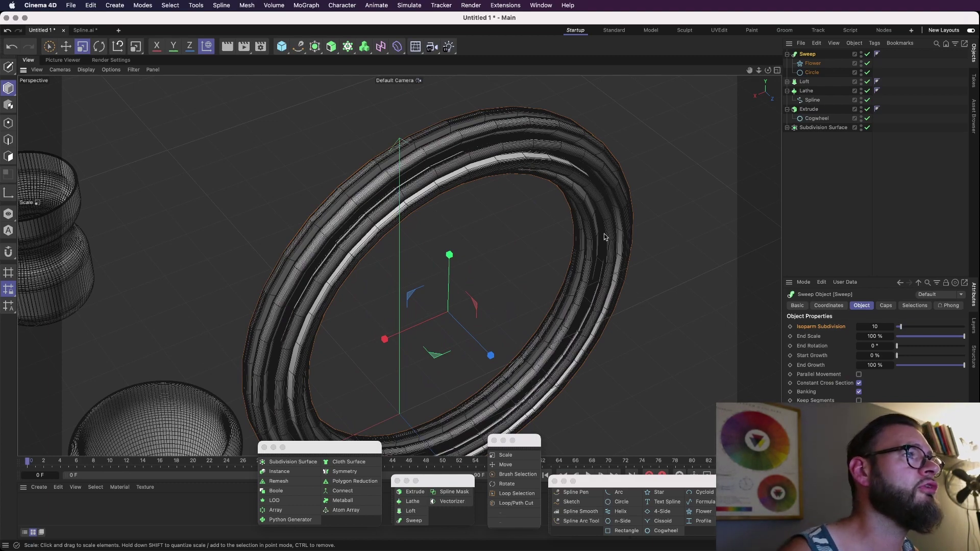
pyautogui.keyDown('alt'); pyautogui.moveTo(678, 238); pyautogui.dragTo(563, 199); pyautogui.keyUp('alt')
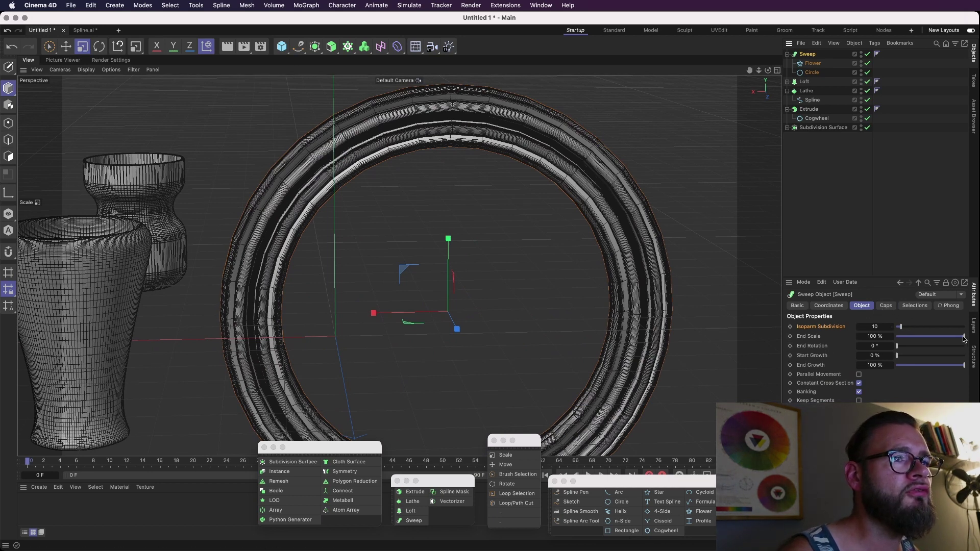
pyautogui.moveTo(964, 337)
pyautogui.mouseDown()
pyautogui.moveTo(911, 333)
pyautogui.moveTo(967, 336)
pyautogui.mouseUp()
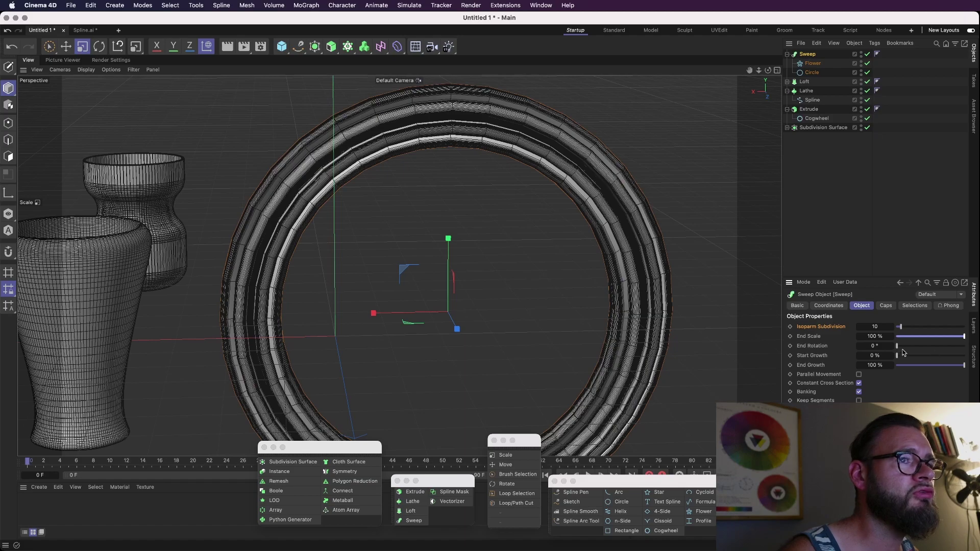
pyautogui.moveTo(900, 350)
pyautogui.mouseDown()
pyautogui.moveTo(936, 348)
pyautogui.moveTo(898, 352)
pyautogui.mouseUp()
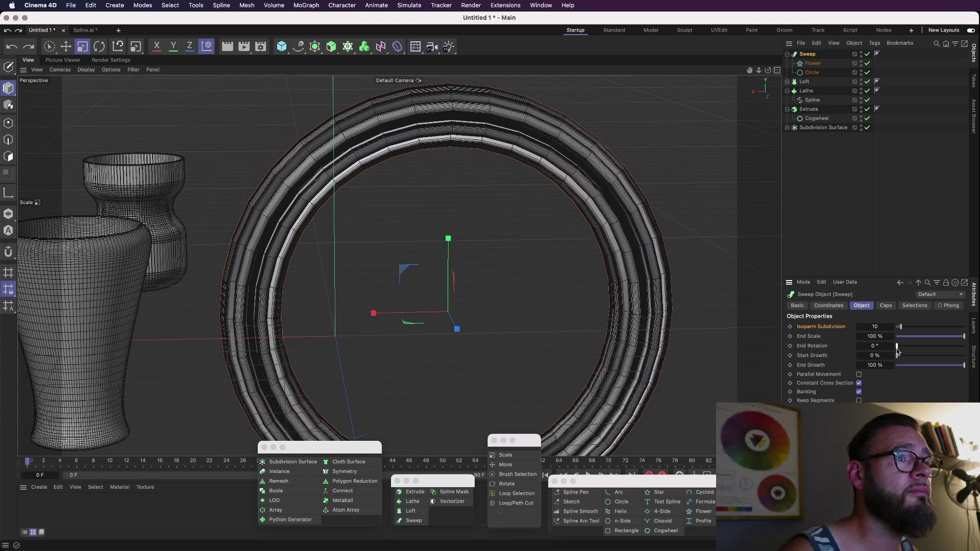
# - Turn off Constant Cross Section for the Sweep and reduce its End Growth to 47 %
pyautogui.click(859, 383)
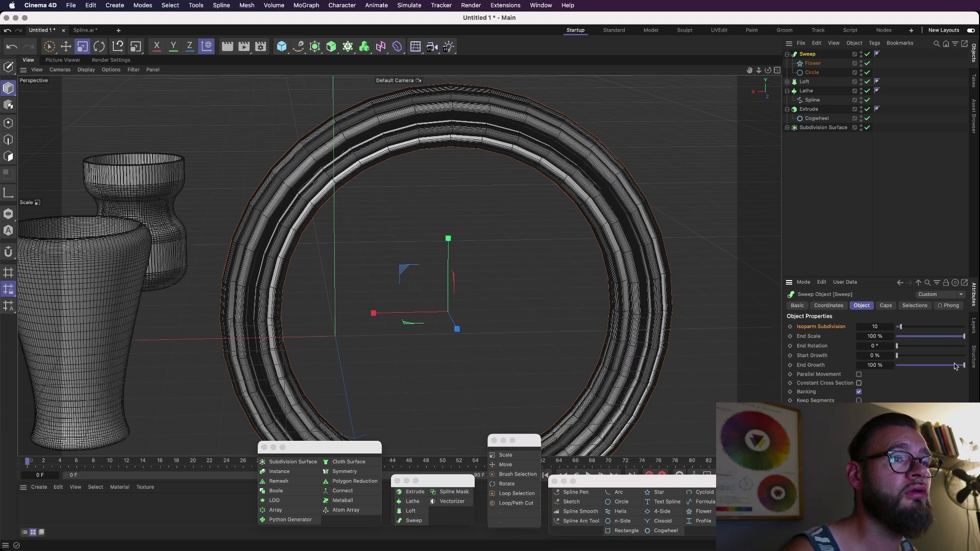
pyautogui.moveTo(963, 368); pyautogui.dragTo(931, 349)
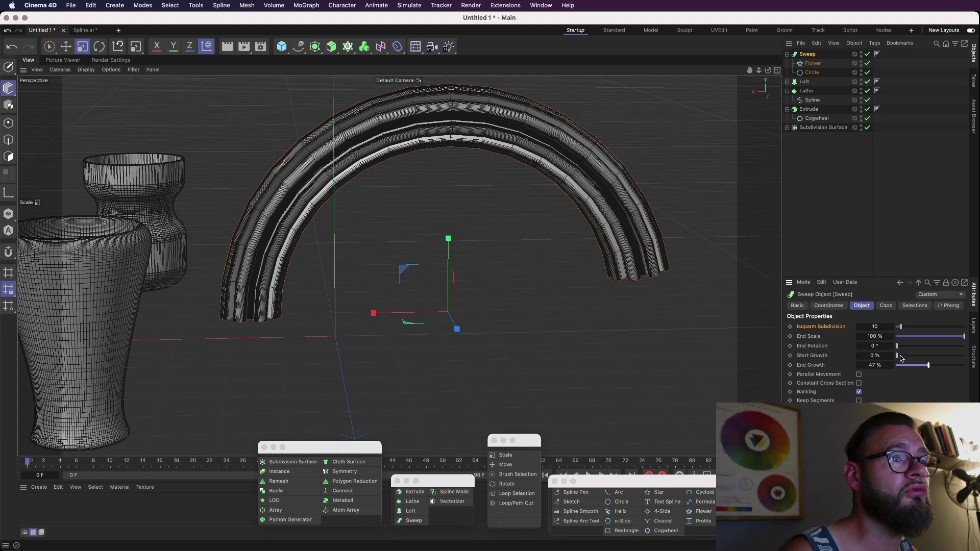
# - Try a Start Growth of 17 % on the Sweep and undo it
pyautogui.moveTo(900, 355)
pyautogui.mouseDown()
pyautogui.moveTo(912, 358)
pyautogui.moveTo(902, 356)
pyautogui.mouseUp()
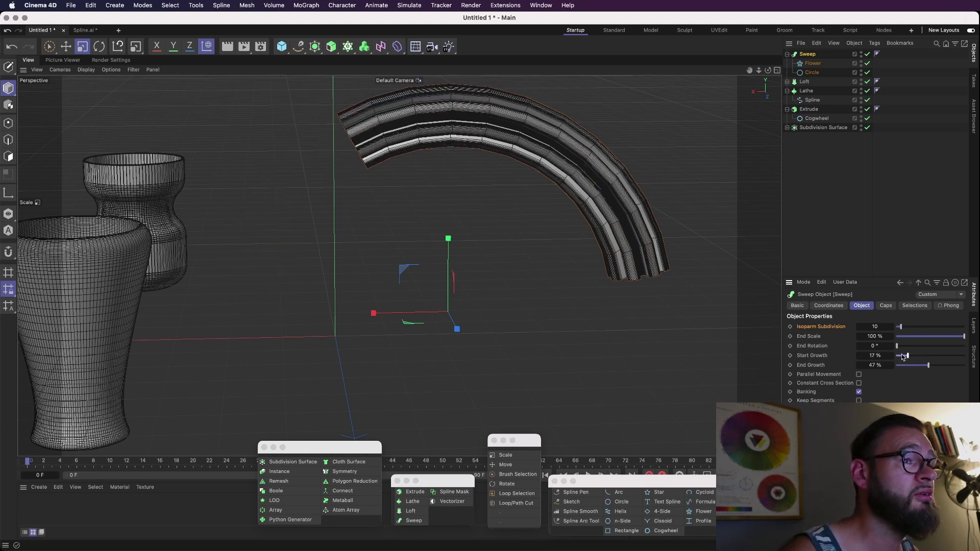
pyautogui.press('super+z')
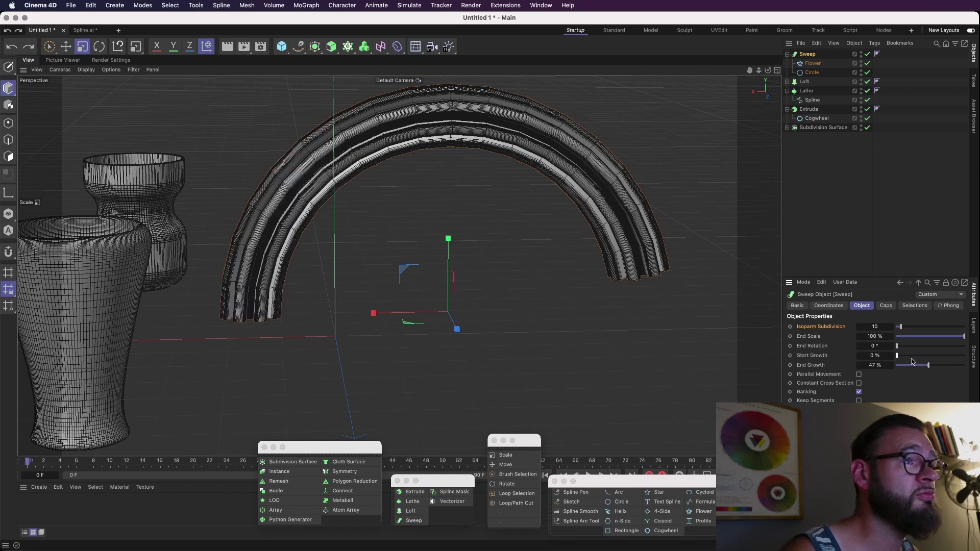
# - Twist the flower profile along the path by raising the Sweep's End Rotation to 888°
pyautogui.moveTo(898, 347); pyautogui.dragTo(970, 346)
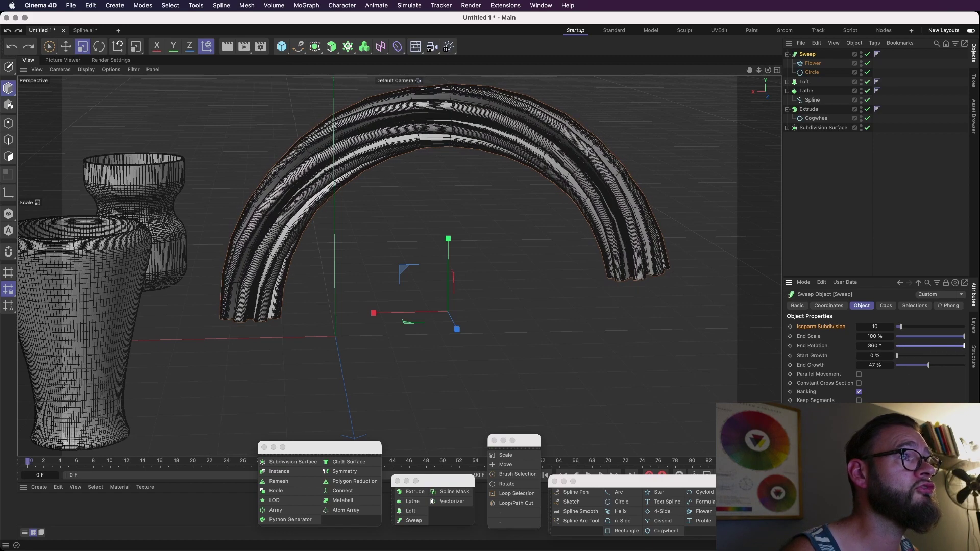
pyautogui.moveTo(874, 345); pyautogui.dragTo(970, 346)
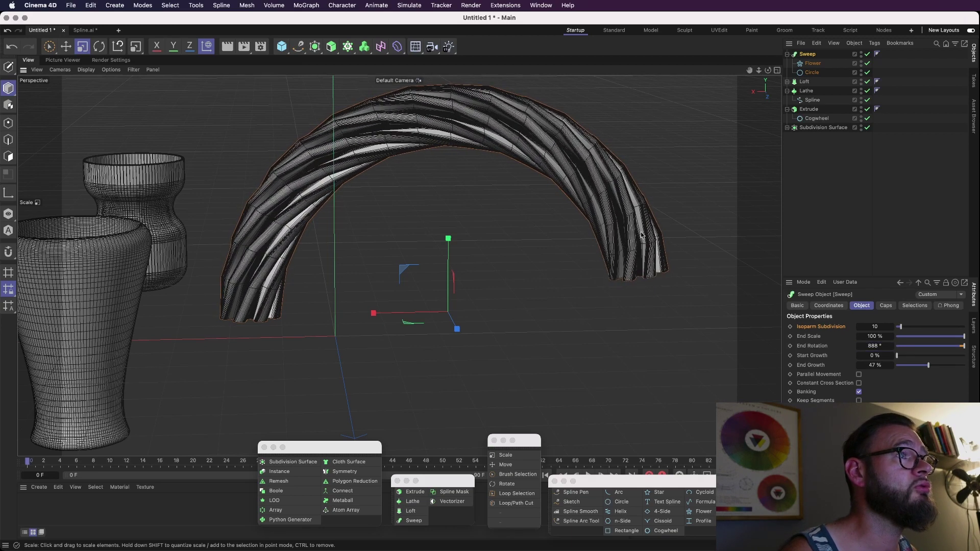
# - Switch the viewport display to Gouraud Shading without wireframe lines to show all generator models smoothly shaded
pyautogui.moveTo(642, 232)
pyautogui.keyDown('alt'); pyautogui.mouseDown()
pyautogui.moveTo(514, 246)
pyautogui.moveTo(565, 230)
pyautogui.moveTo(554, 256)
pyautogui.moveTo(588, 226)
pyautogui.moveTo(562, 256)
pyautogui.moveTo(570, 260)
pyautogui.moveTo(625, 207)
pyautogui.mouseUp(); pyautogui.keyUp('alt')
pyautogui.press('n')
pyautogui.press('a')
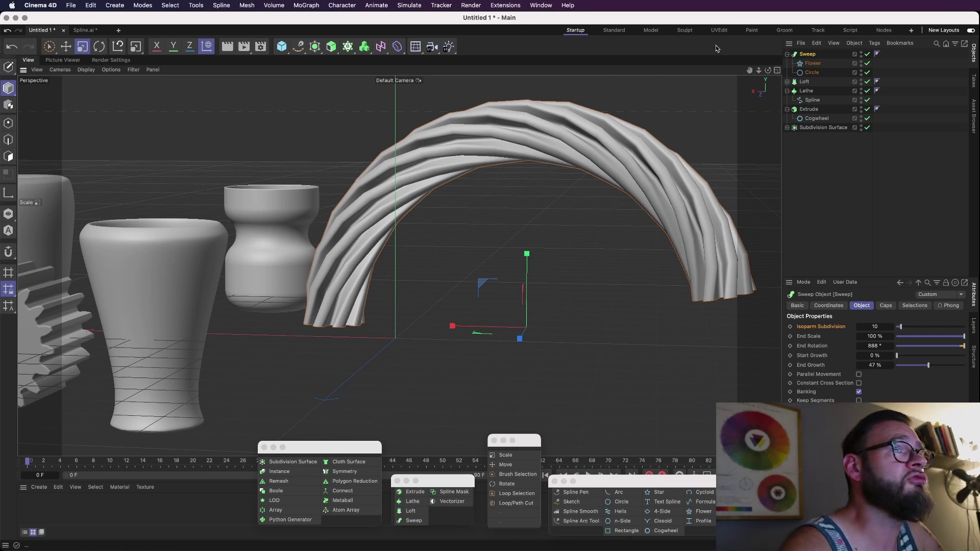
pyautogui.moveTo(750, 71); pyautogui.dragTo(936, 49)
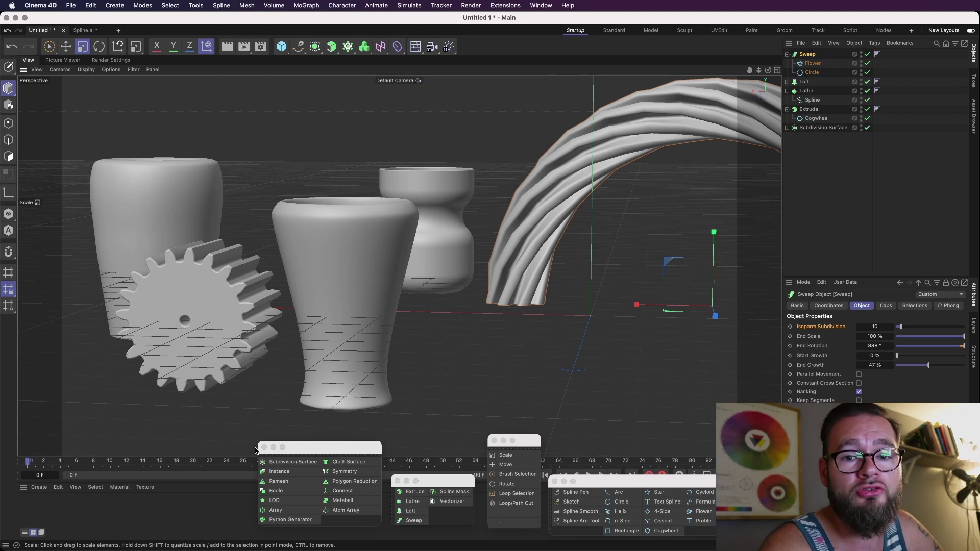
pyautogui.press('super+Tab')
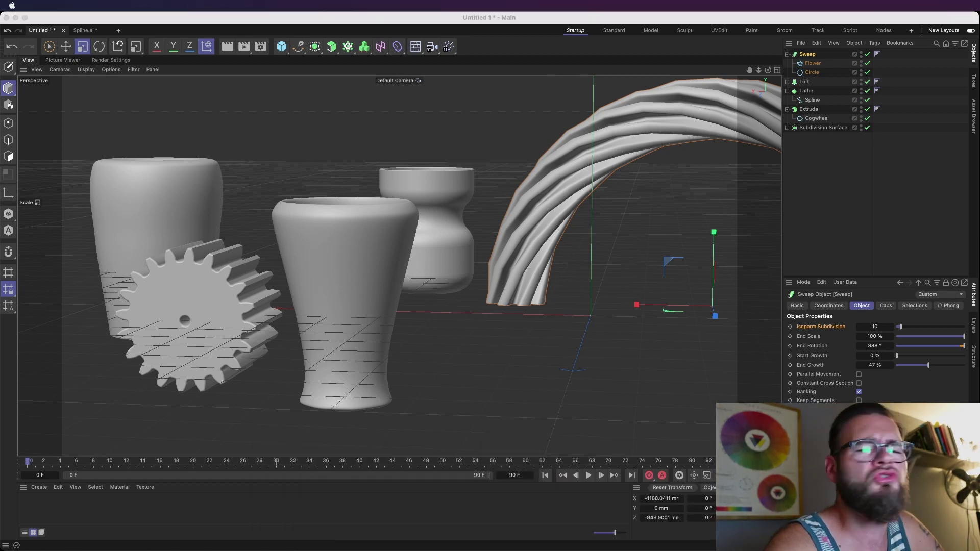
pyautogui.click(682, 15)
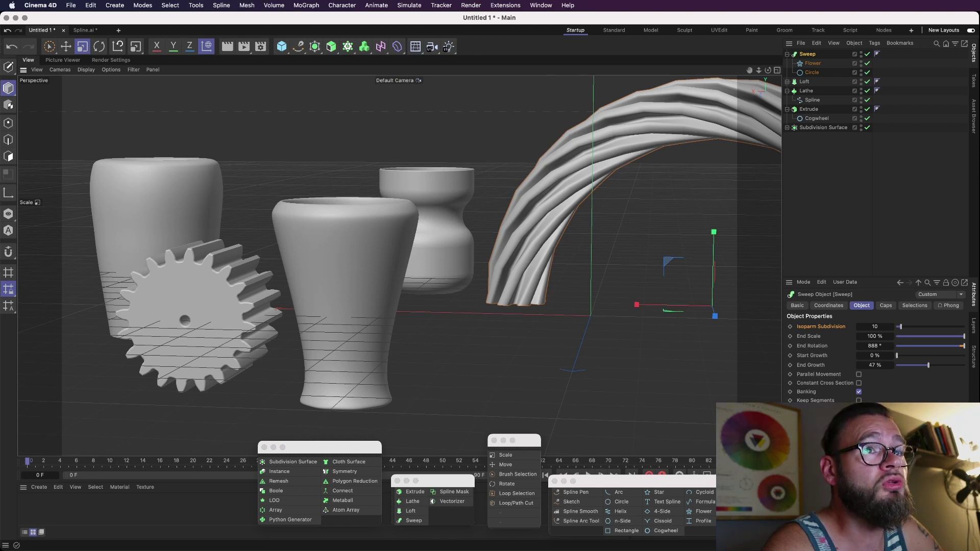
pyautogui.press('super+Tab')
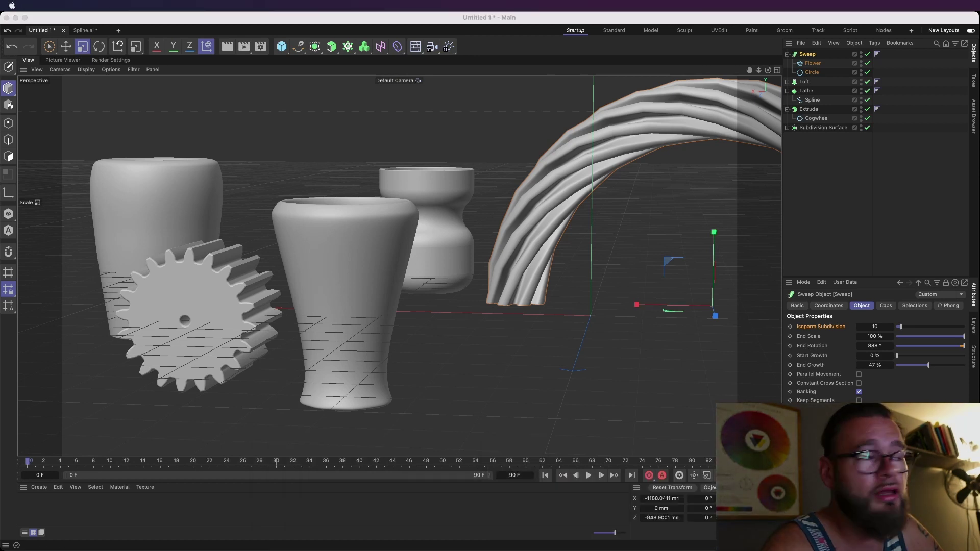